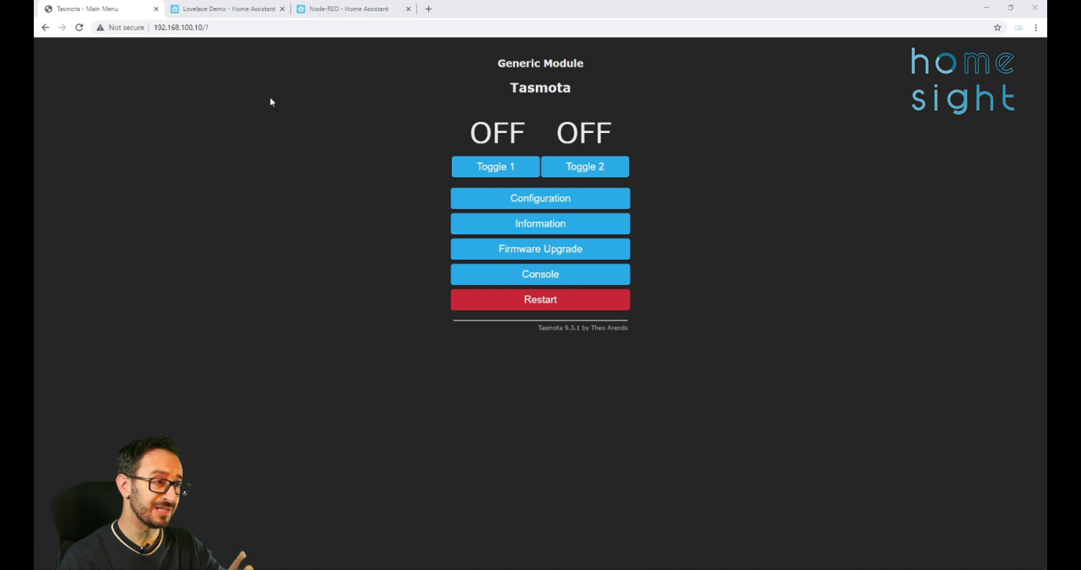
Bring up the Tasmota device's MQTT configuration page
left_click(261, 8)
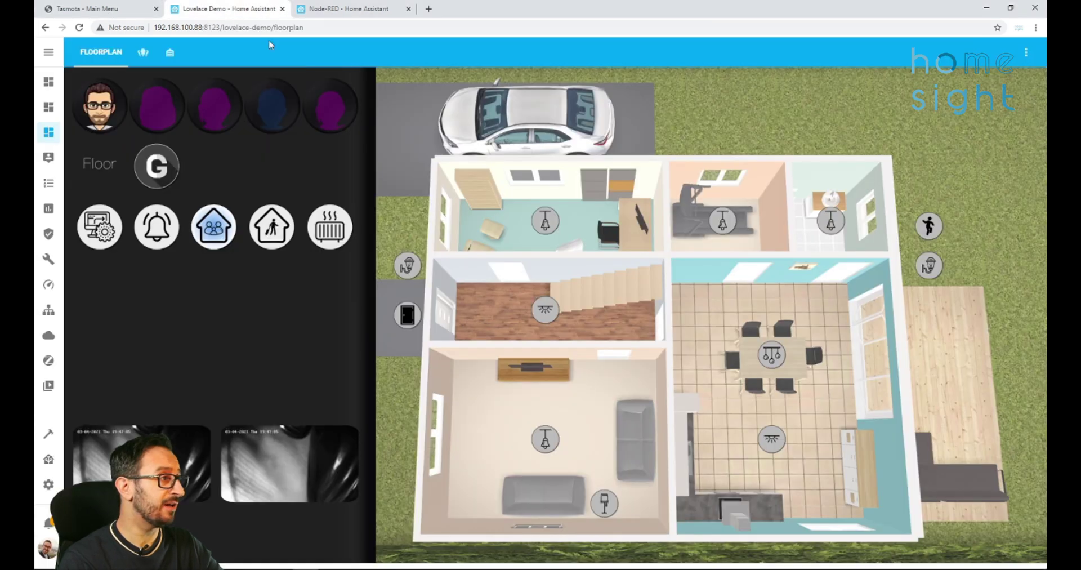
left_click(349, 8)
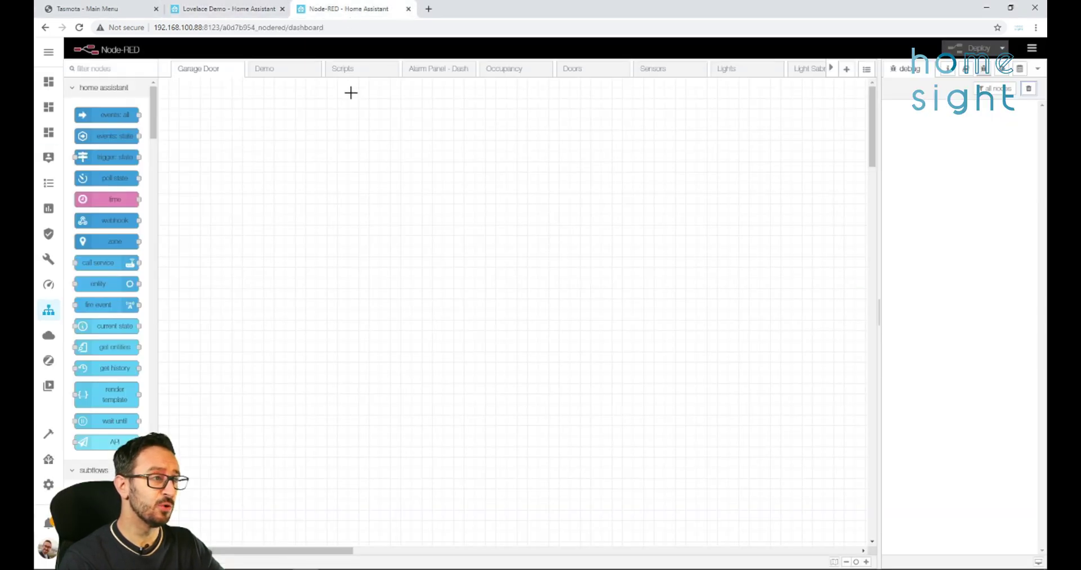
left_click(96, 9)
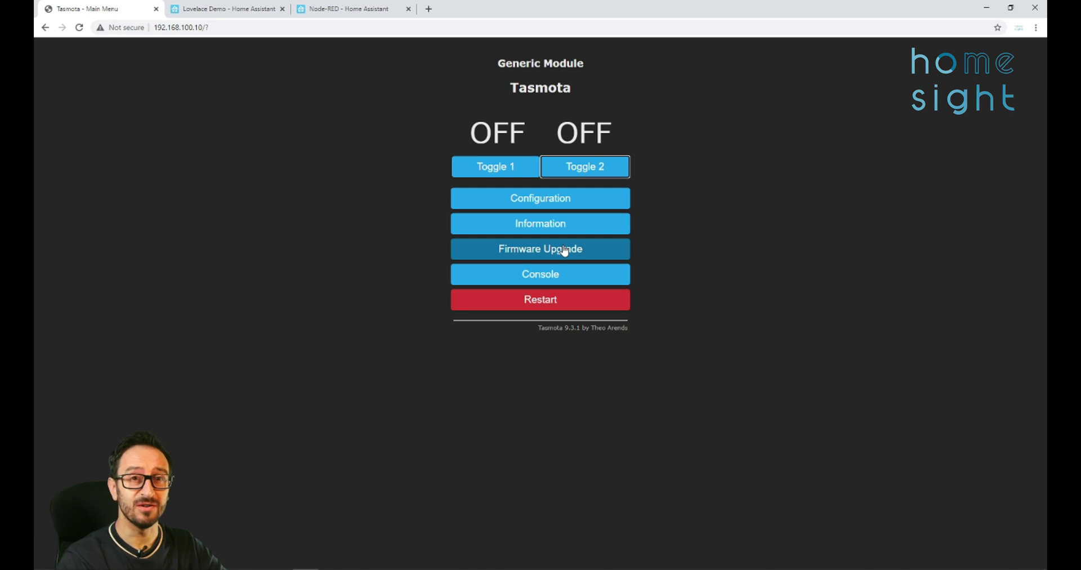
left_click(579, 206)
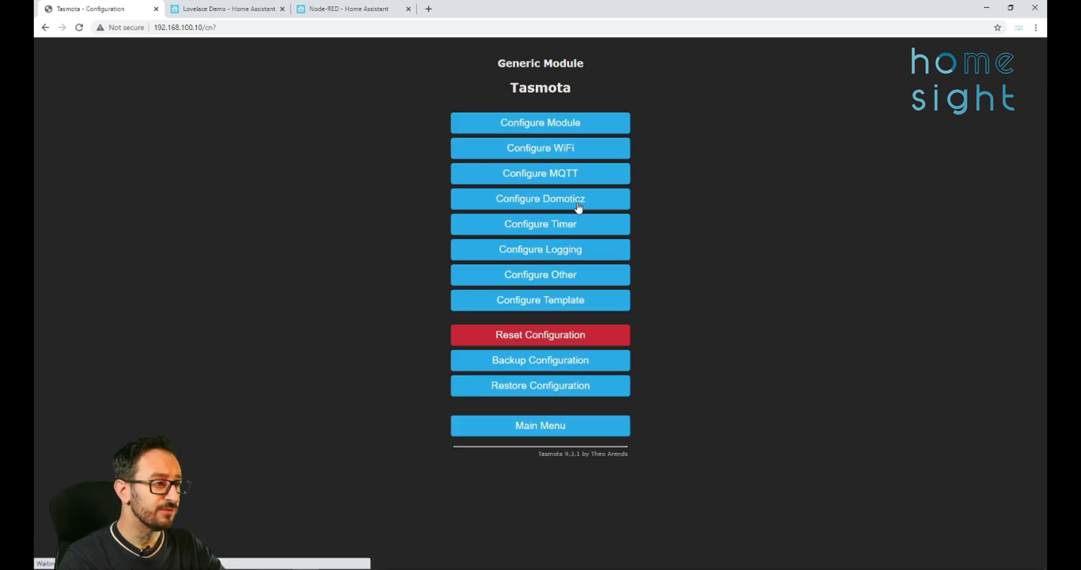
left_click(546, 181)
Set the MQTT host to 192.168.100.88, keeping port 1883
left_click(496, 144)
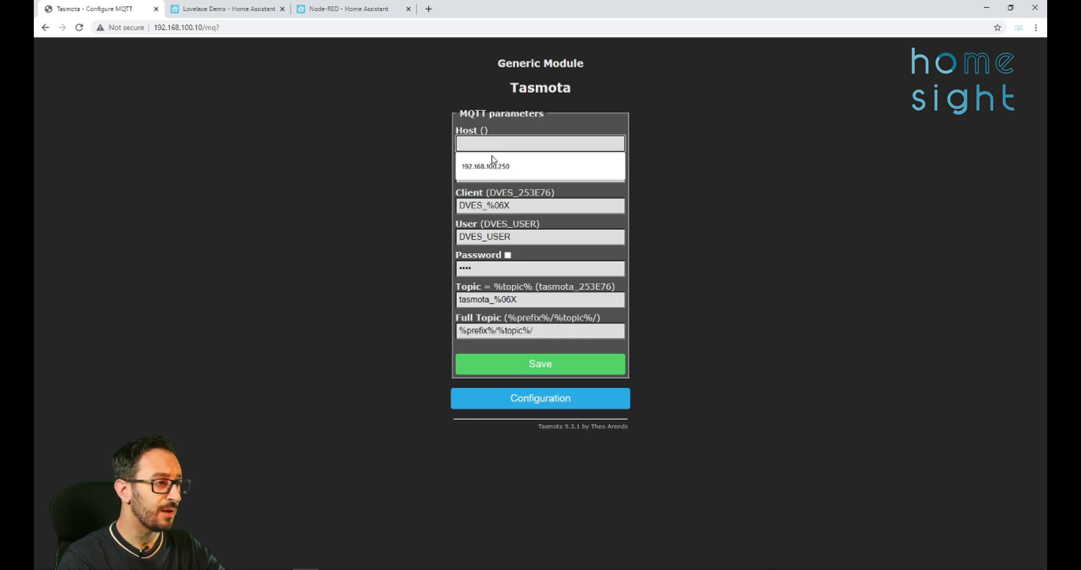
type("192")
key("BackSpace")
key("BackSpace")
key("BackSpace")
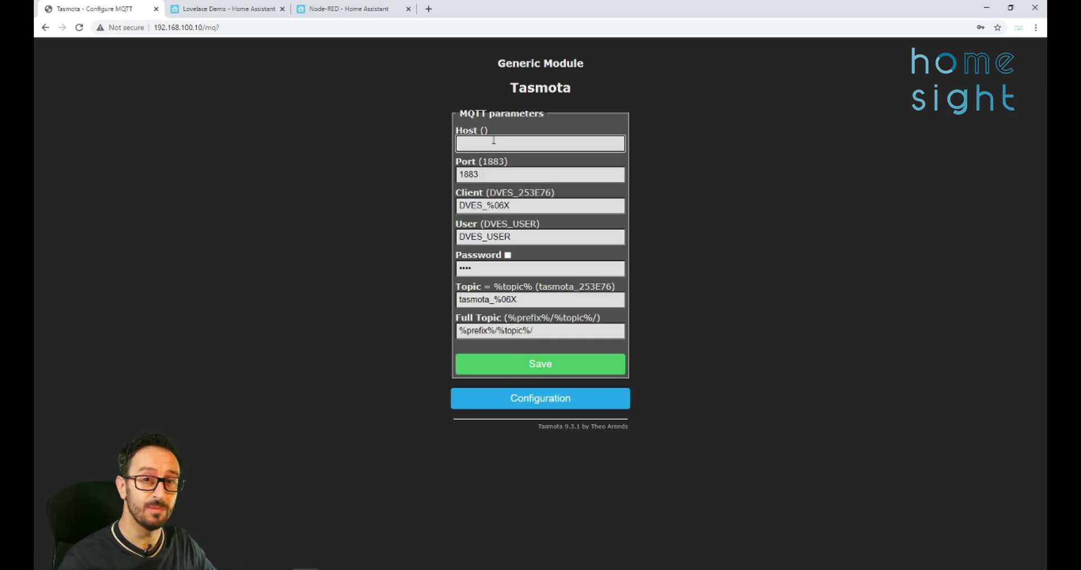
type("192.168.1")
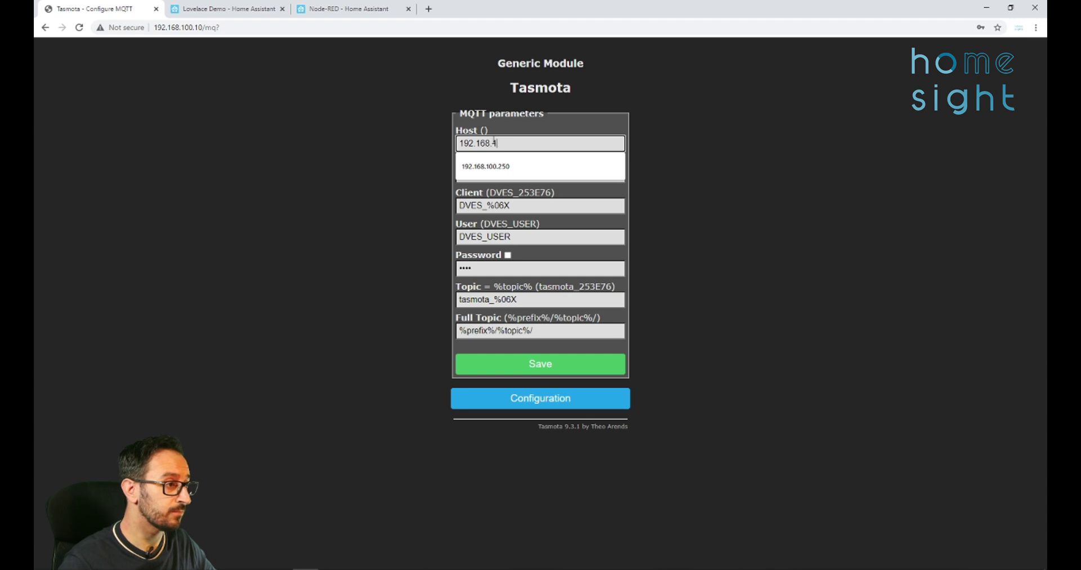
type("00.88")
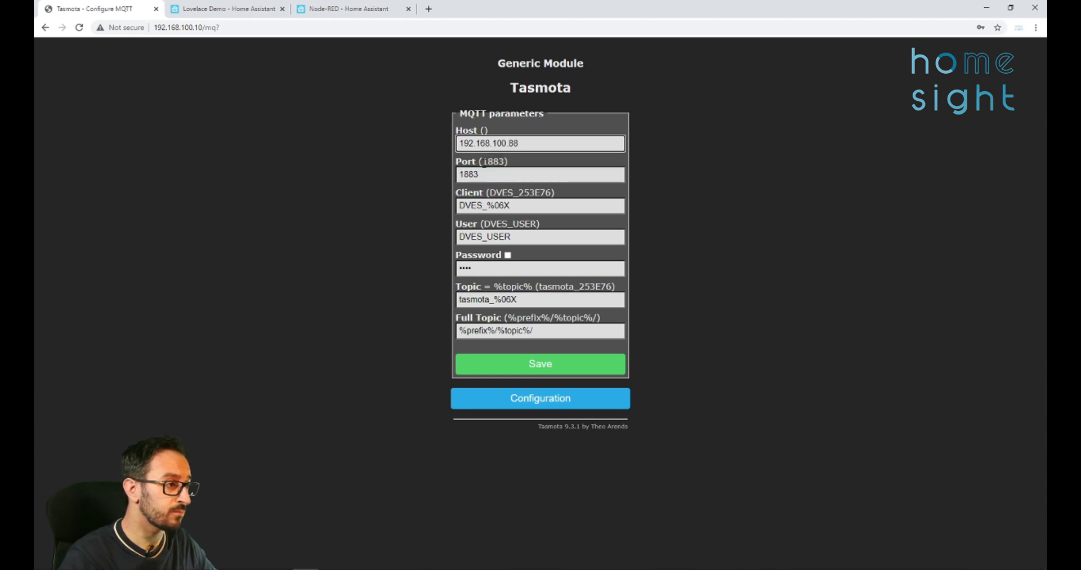
left_click(476, 173)
double_click(474, 173)
left_click(474, 174)
double_click(474, 172)
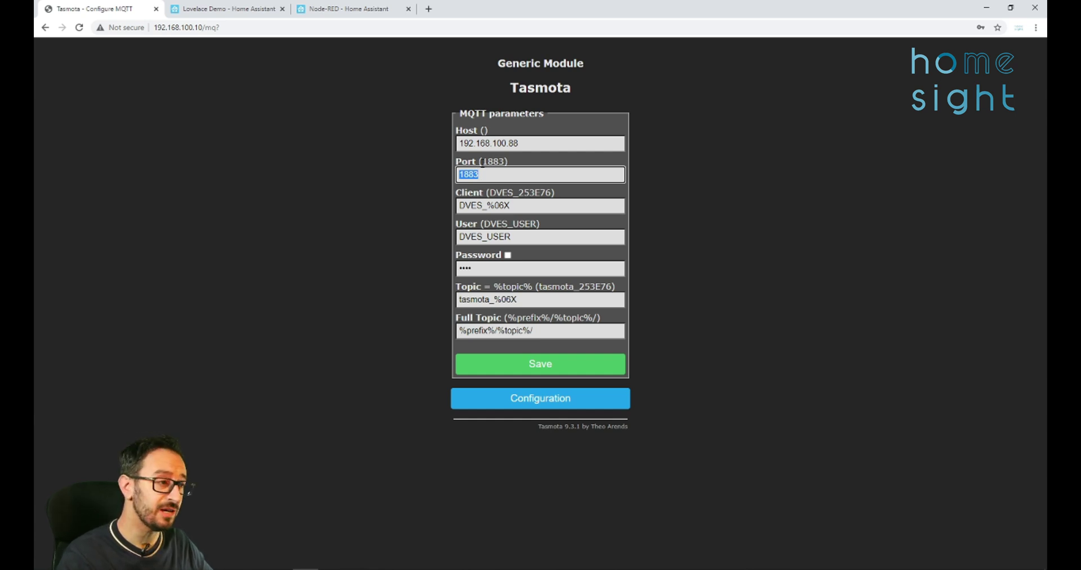
key("Tab")
key("Tab")
Replace the default DVES_USER login with the broker's user name and password
left_click(507, 205)
left_click_drag(509, 206, 459, 205)
left_click(525, 233)
left_click_drag(525, 233, 392, 231)
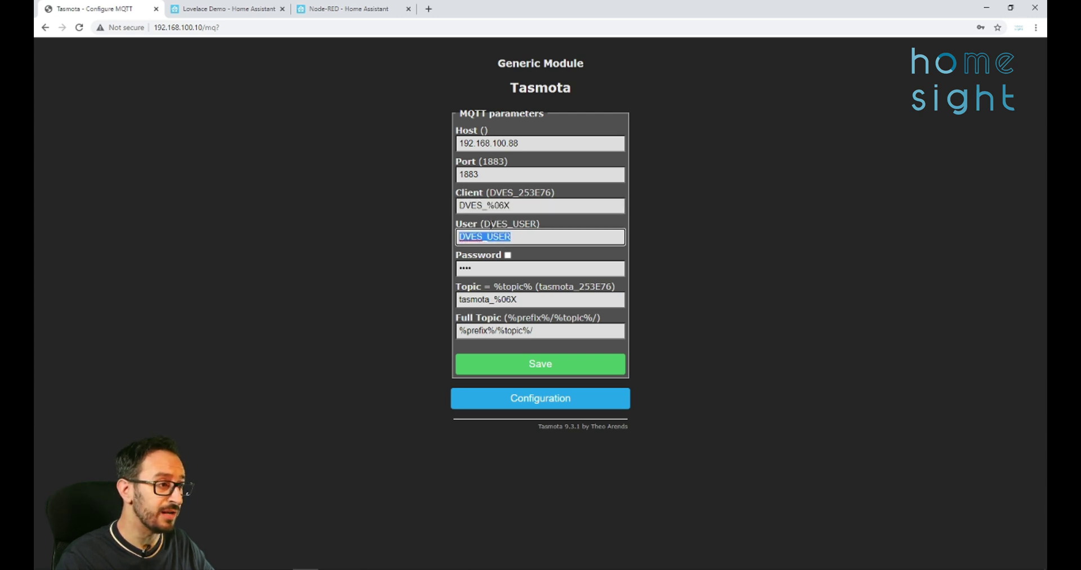
type("mqtt_user")
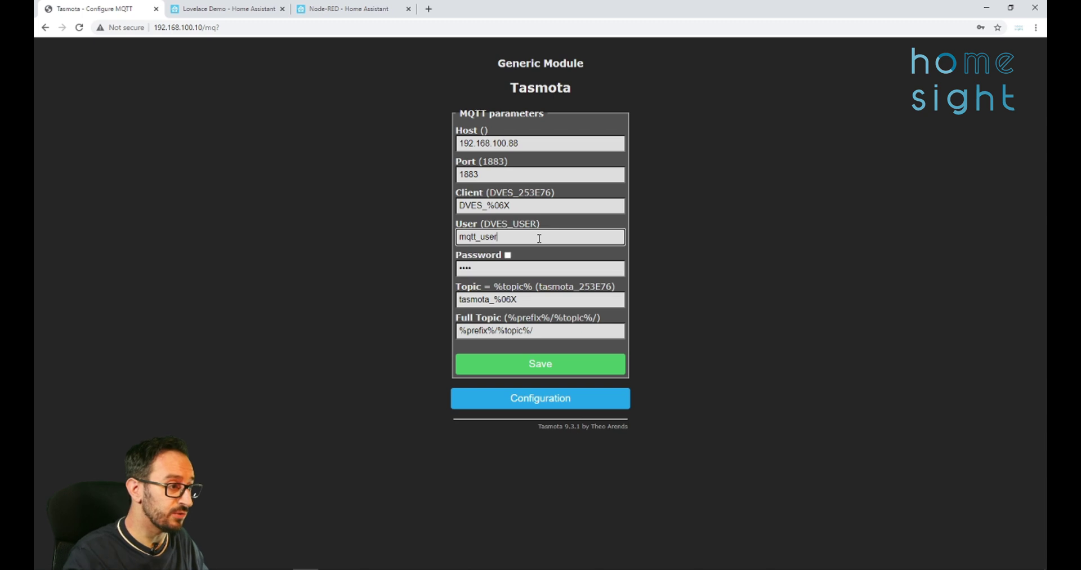
key("Tab")
type("mq")
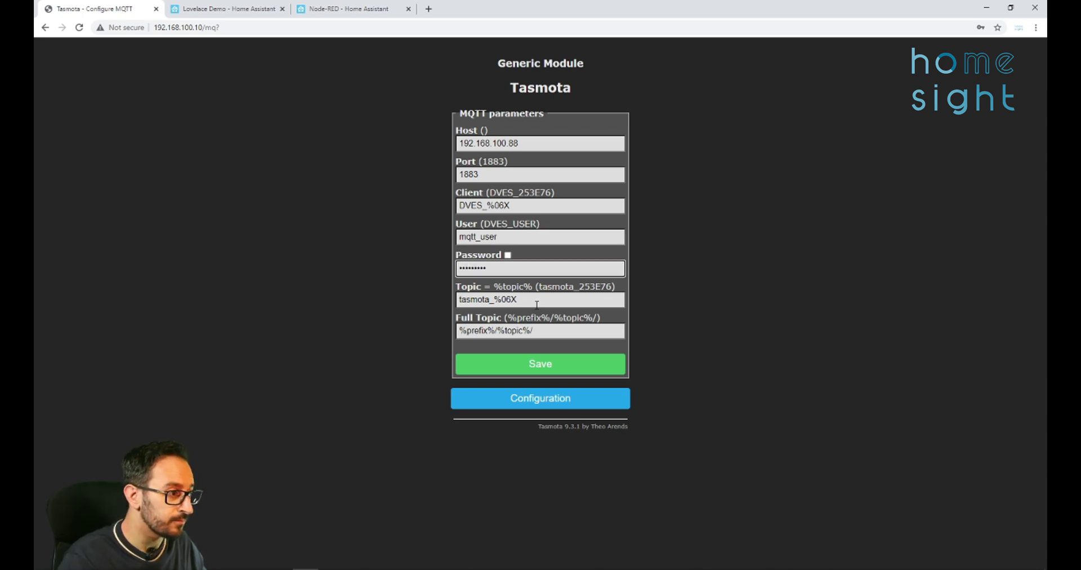
Change the MQTT topic from tasmota_253E76 to nodemcu_garage
left_click_drag(537, 288, 613, 284)
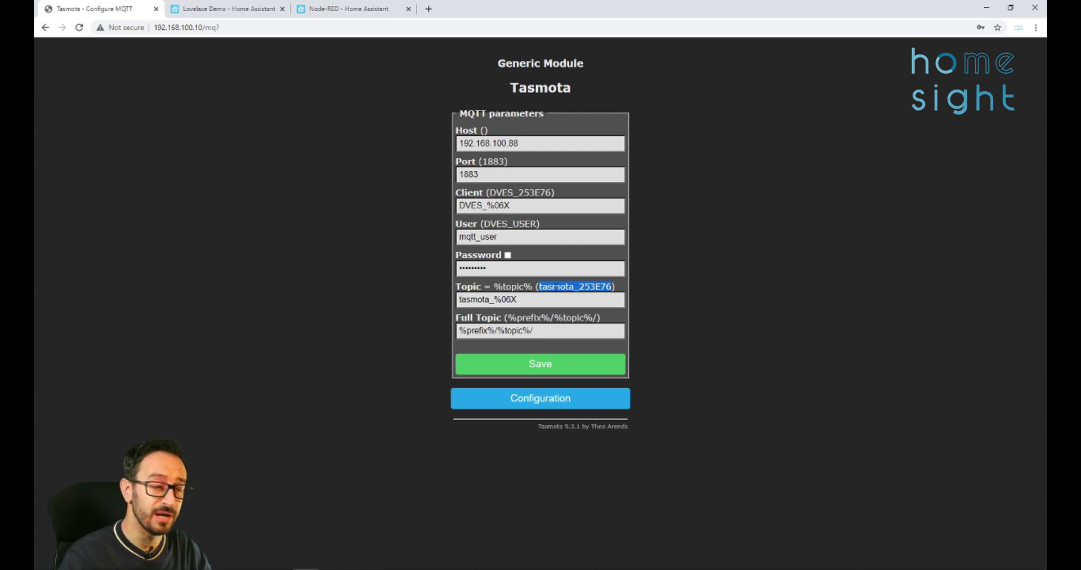
left_click(543, 299)
key("ctrl+a")
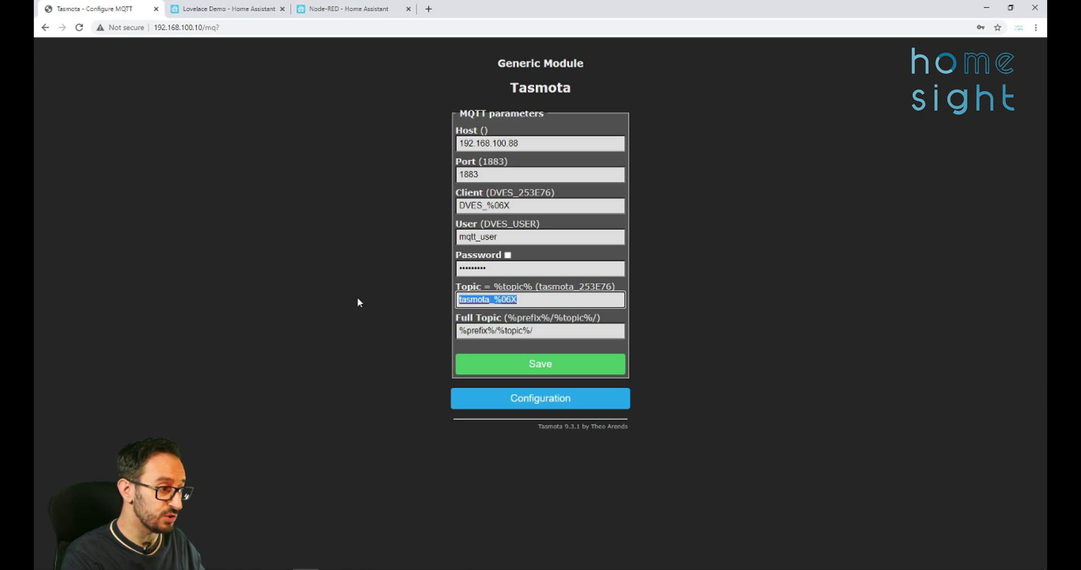
type("node")
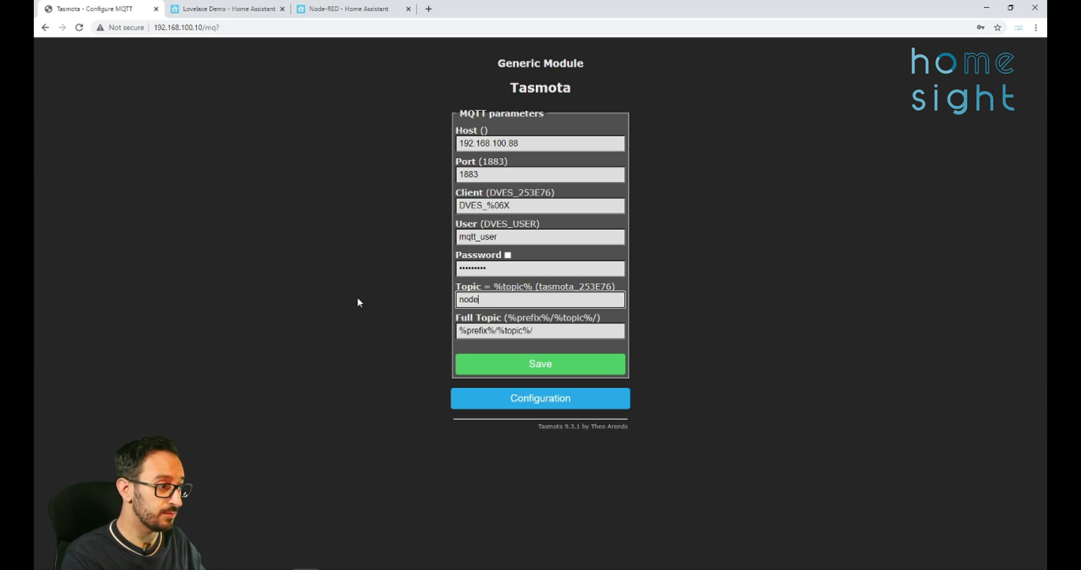
type("mcugat")
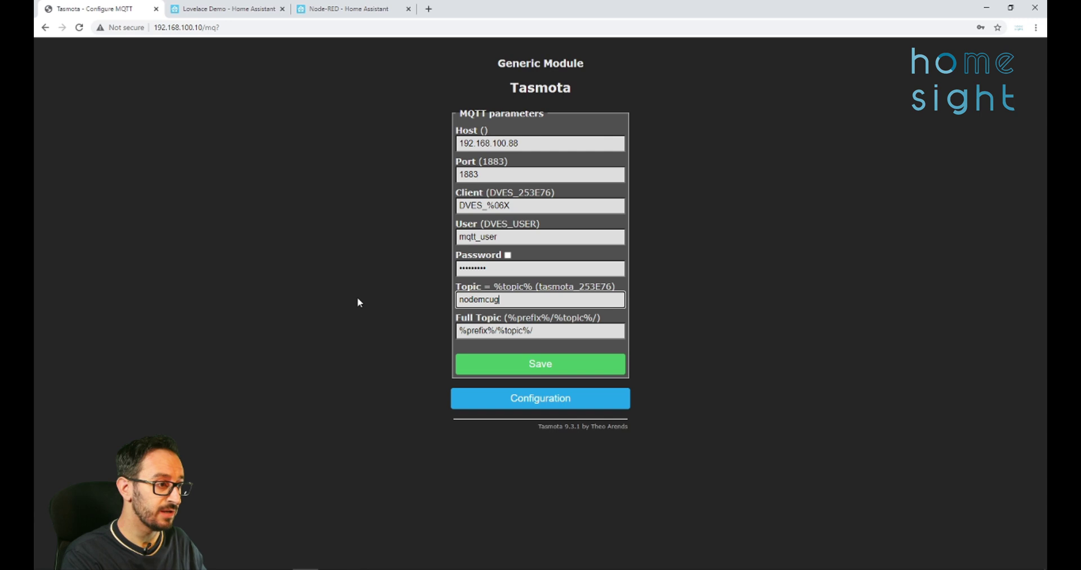
key("BackSpace")
key("BackSpace")
key("BackSpace")
type("_garage")
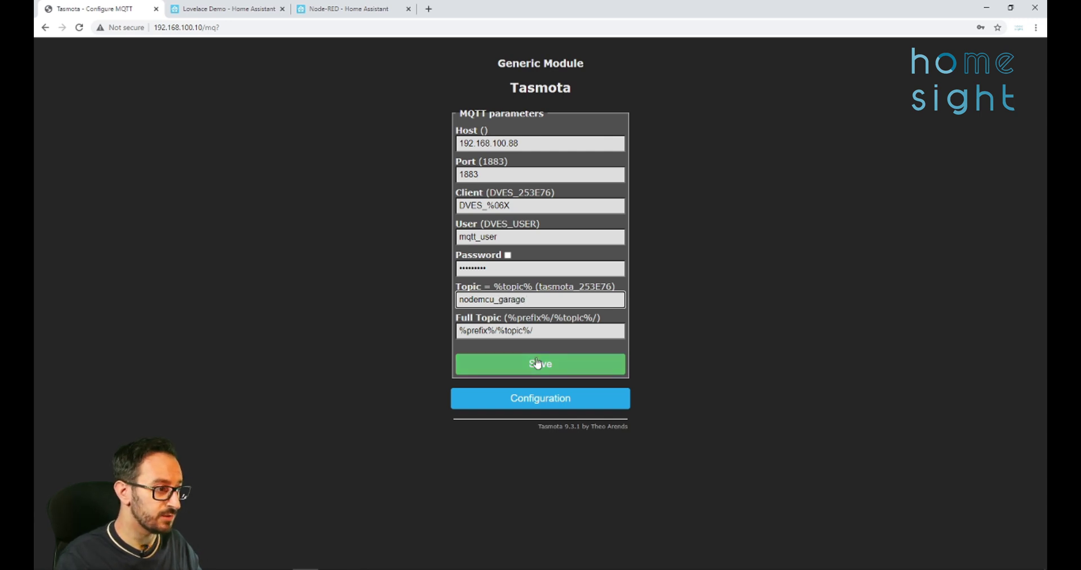
Save the MQTT settings without storing the password, then switch relay 1 on
left_click(538, 363)
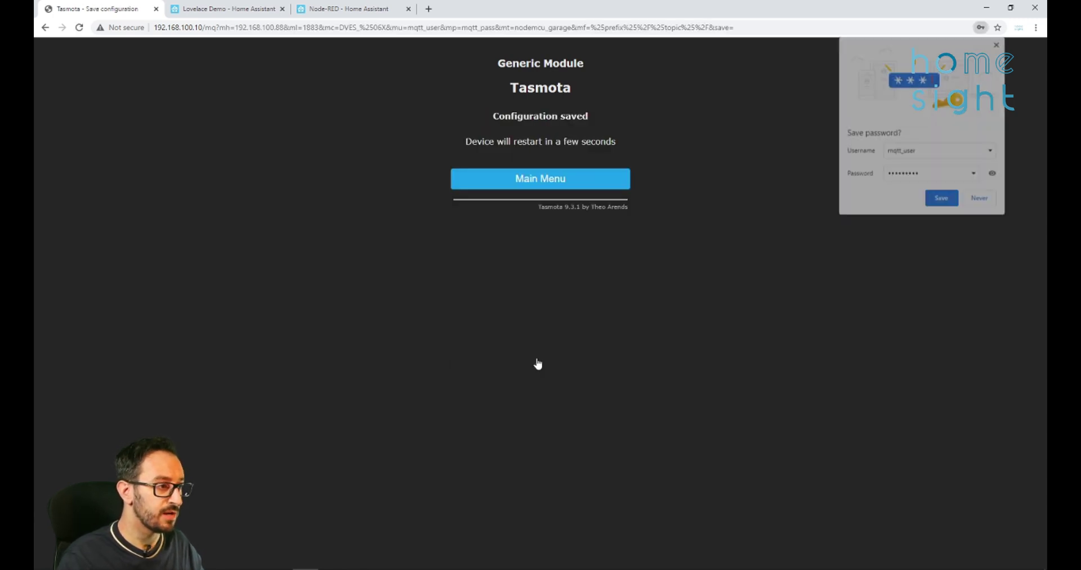
left_click(997, 43)
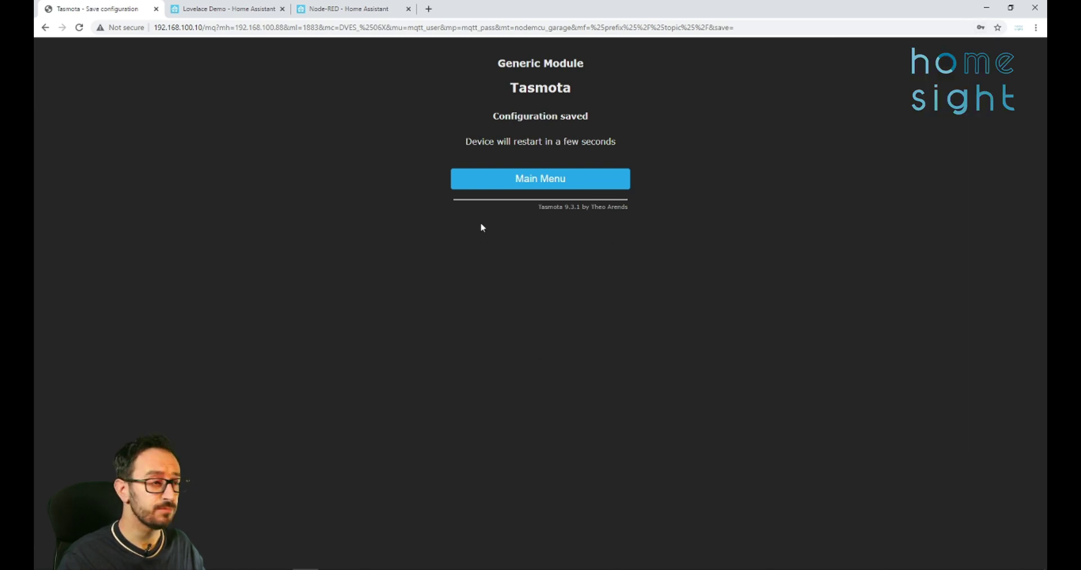
left_click(494, 181)
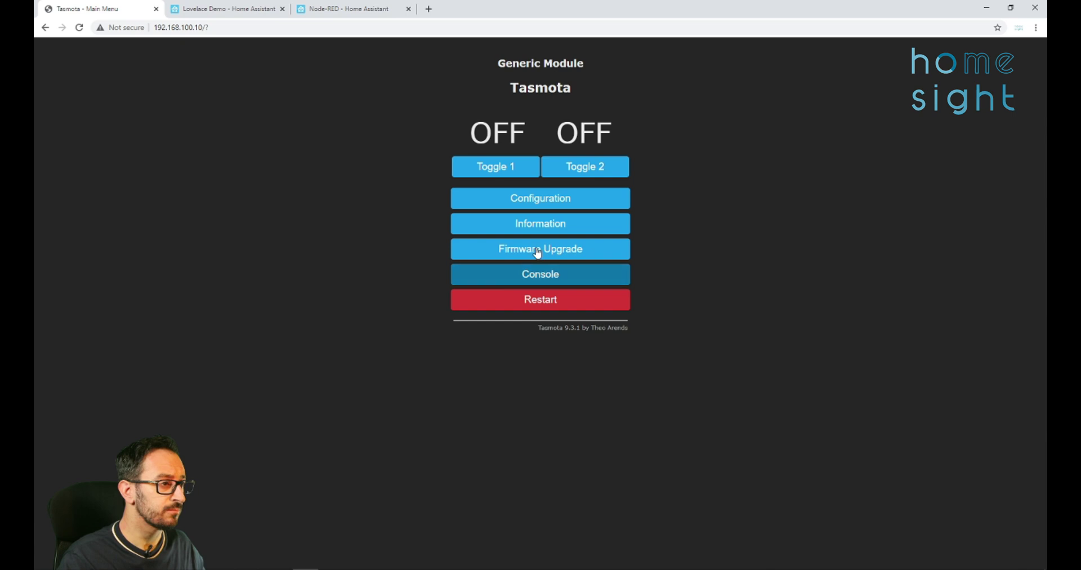
left_click(512, 173)
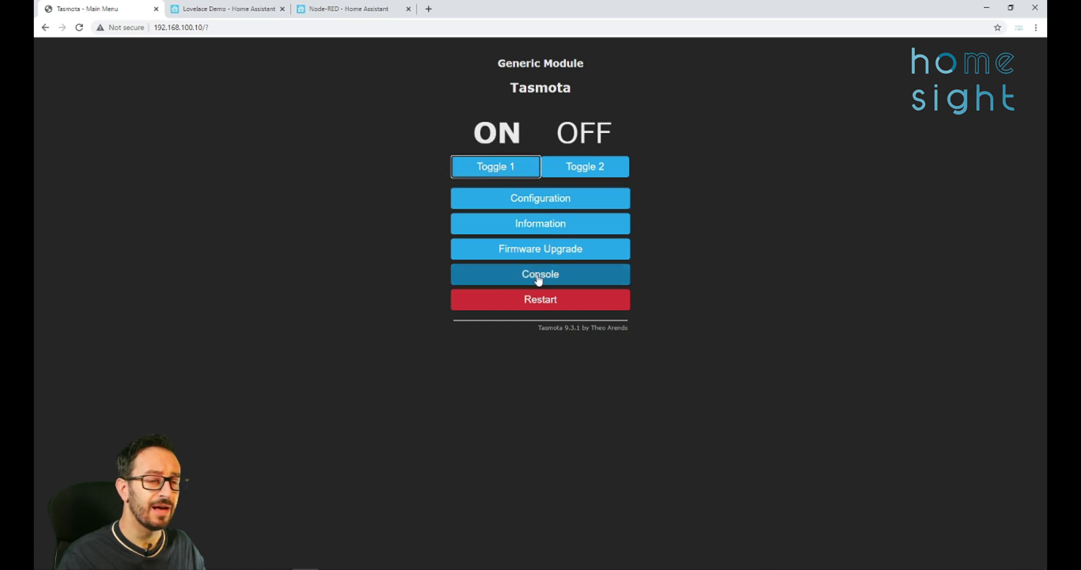
Review the nodemcu_garage result messages in the Tasmota console
left_click(536, 284)
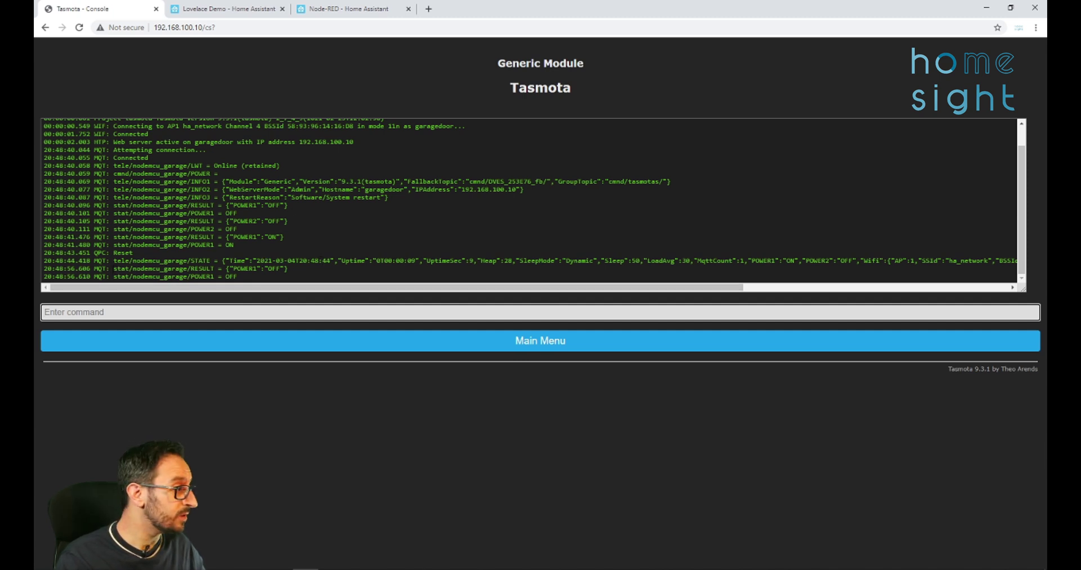
left_click_drag(113, 268, 202, 269)
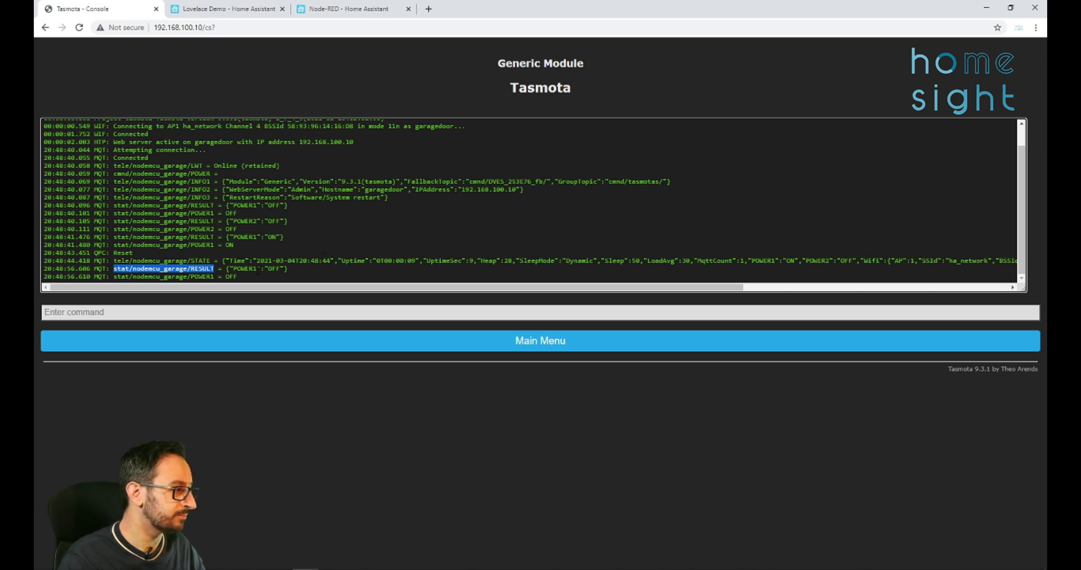
key("ctrl+3")
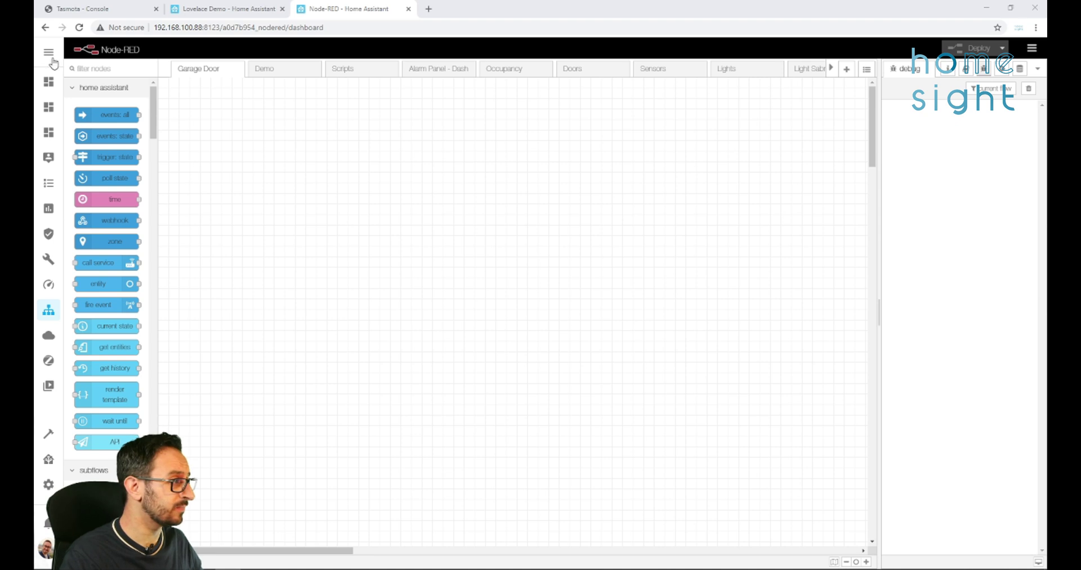
Add an mqtt out node to the Garage Door flow using the local broker
left_click(82, 70)
type("mqtt")
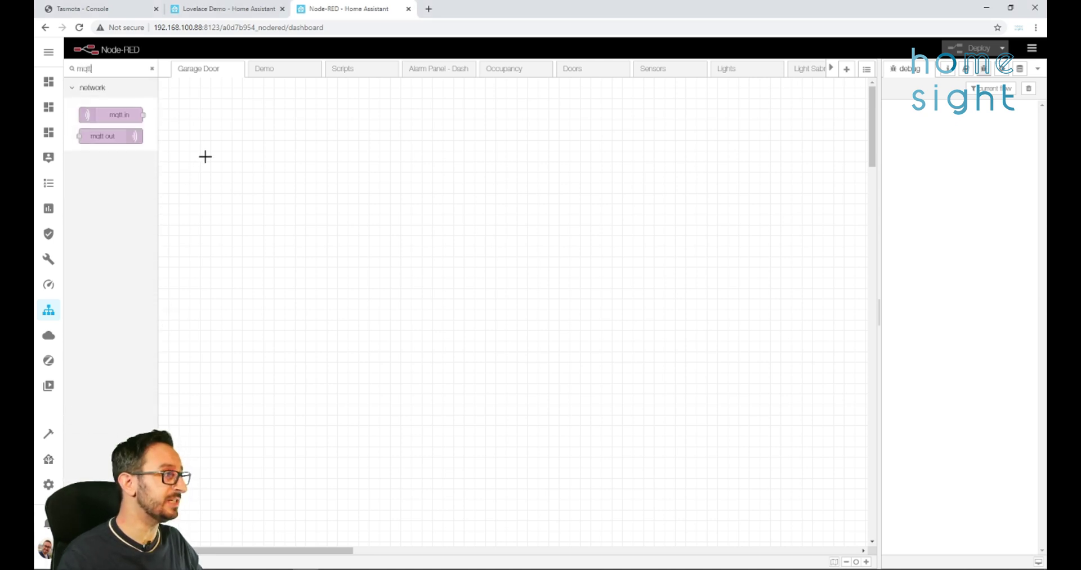
left_click_drag(109, 136, 529, 160)
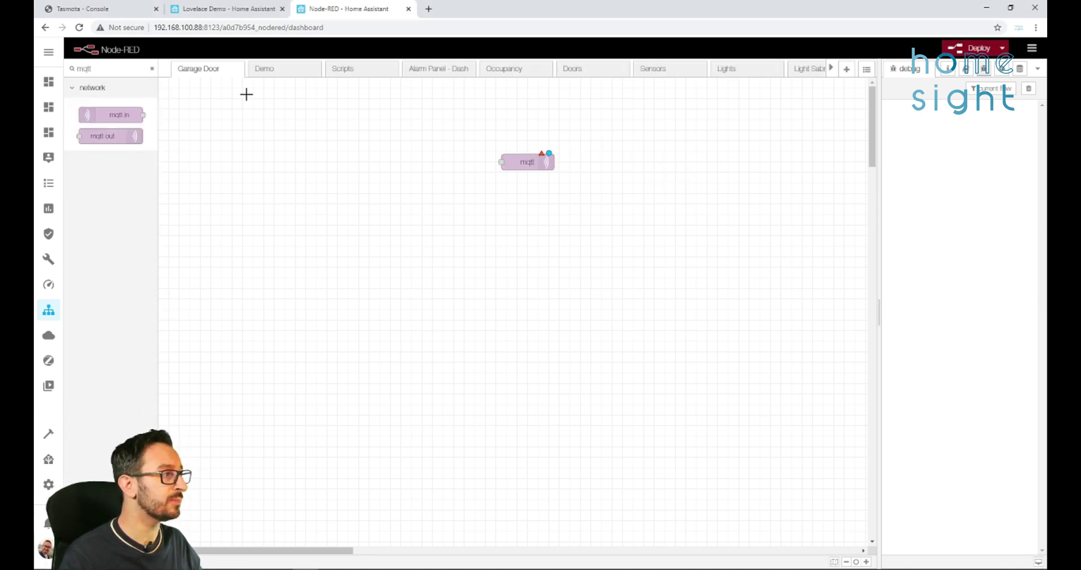
double_click(517, 163)
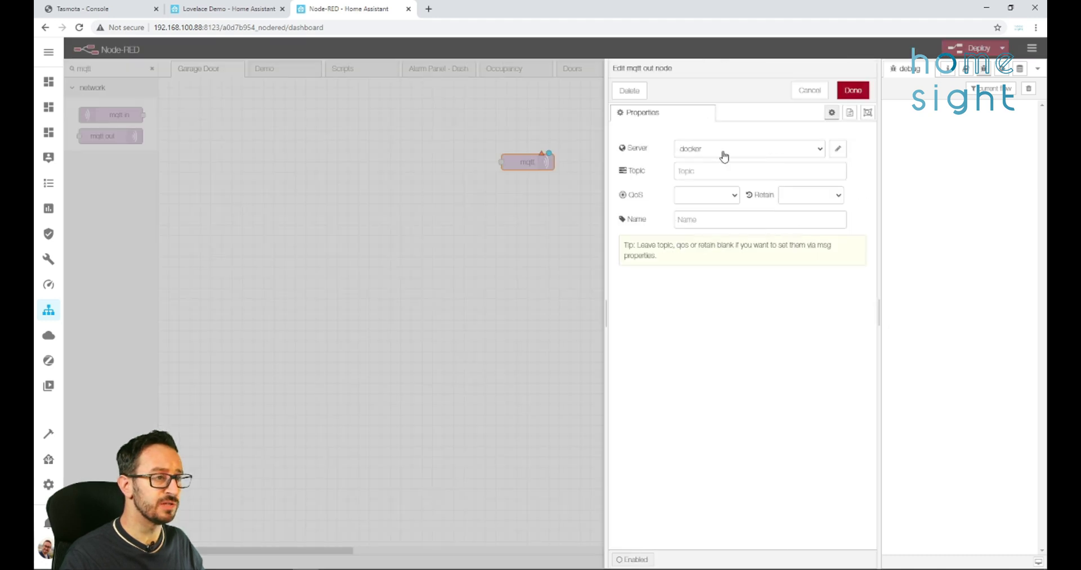
left_click(720, 151)
left_click(700, 173)
left_click(710, 152)
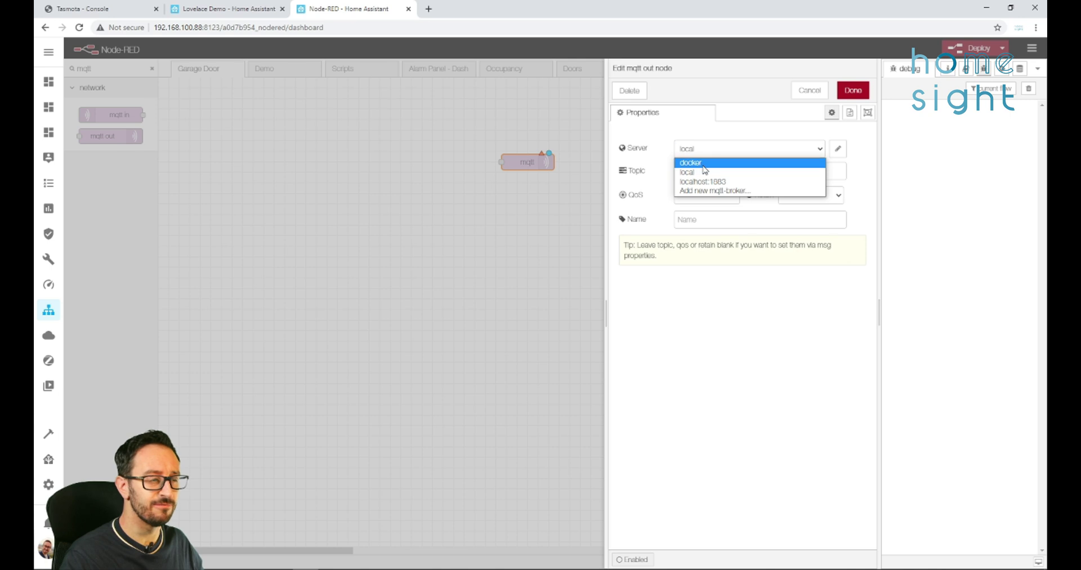
left_click(702, 164)
left_click(702, 151)
left_click(703, 163)
key("Down")
left_click(687, 170)
Give the mqtt out node QoS 2 with retain set to false
left_click(728, 195)
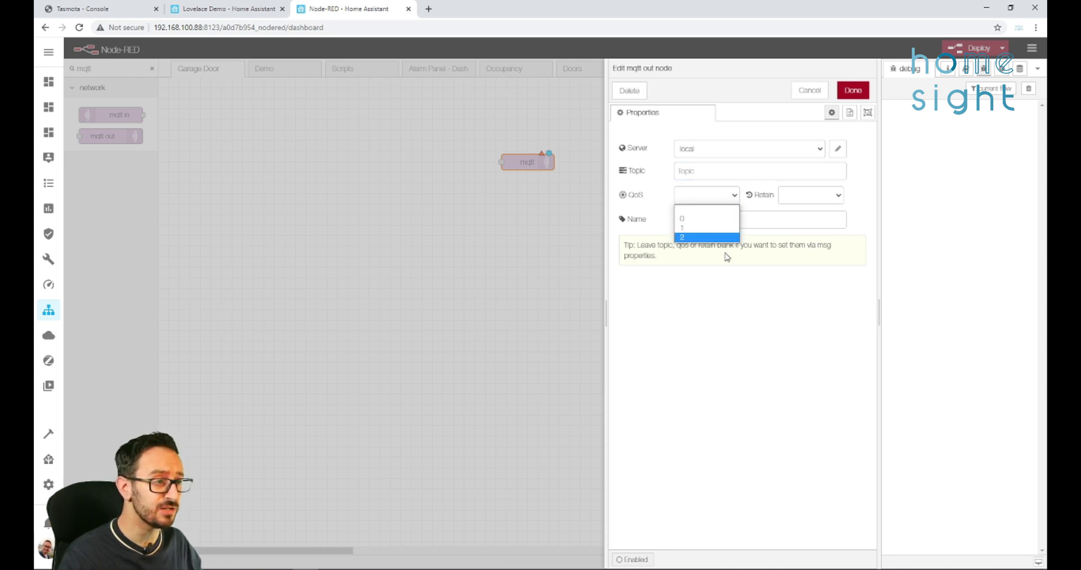
left_click(700, 237)
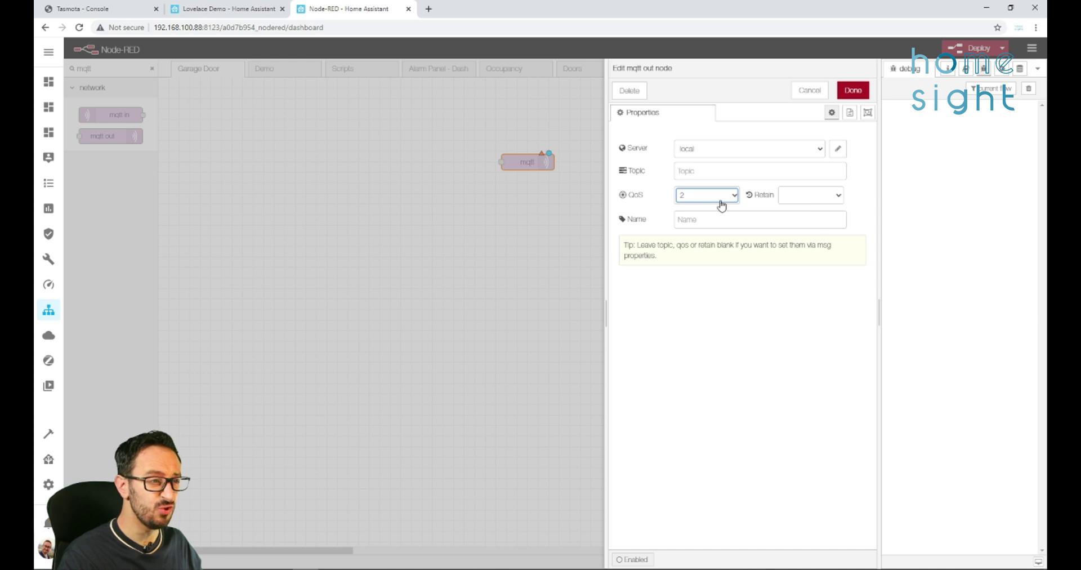
left_click(831, 201)
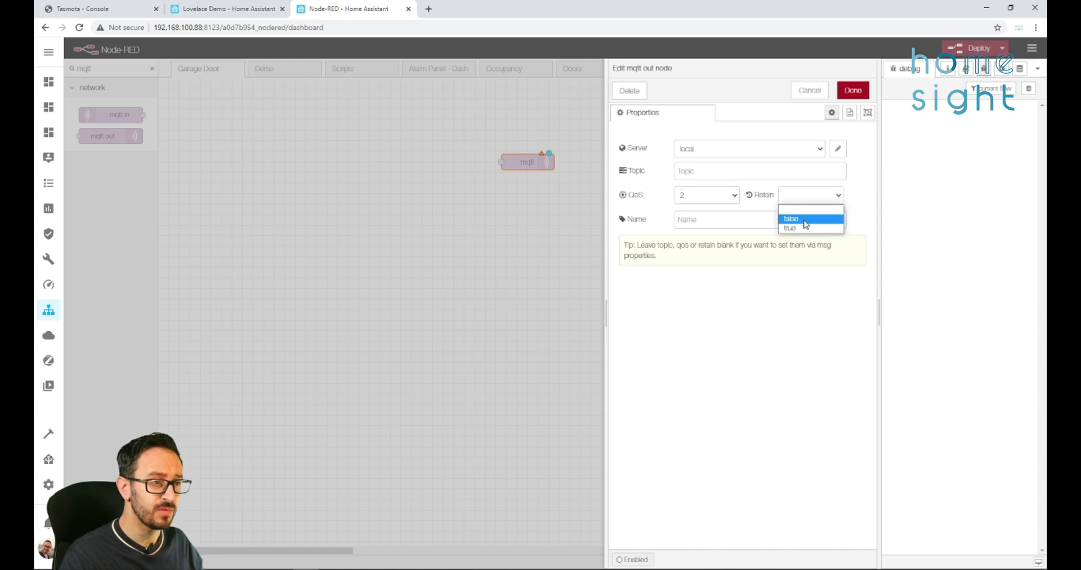
left_click(805, 224)
left_click(843, 91)
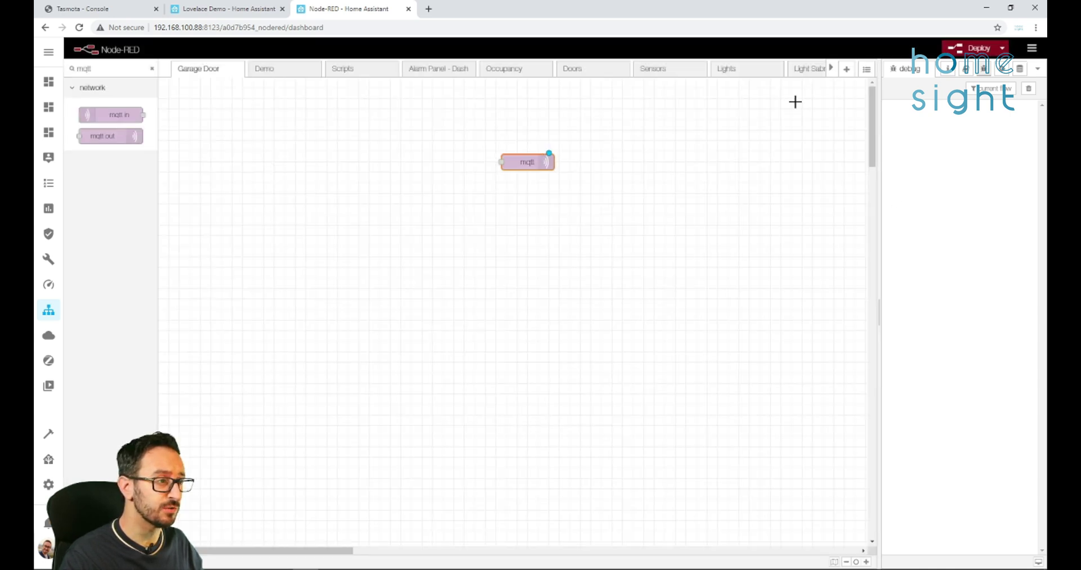
Add an inject node with the string payload 'on'
left_click(151, 68)
type("in")
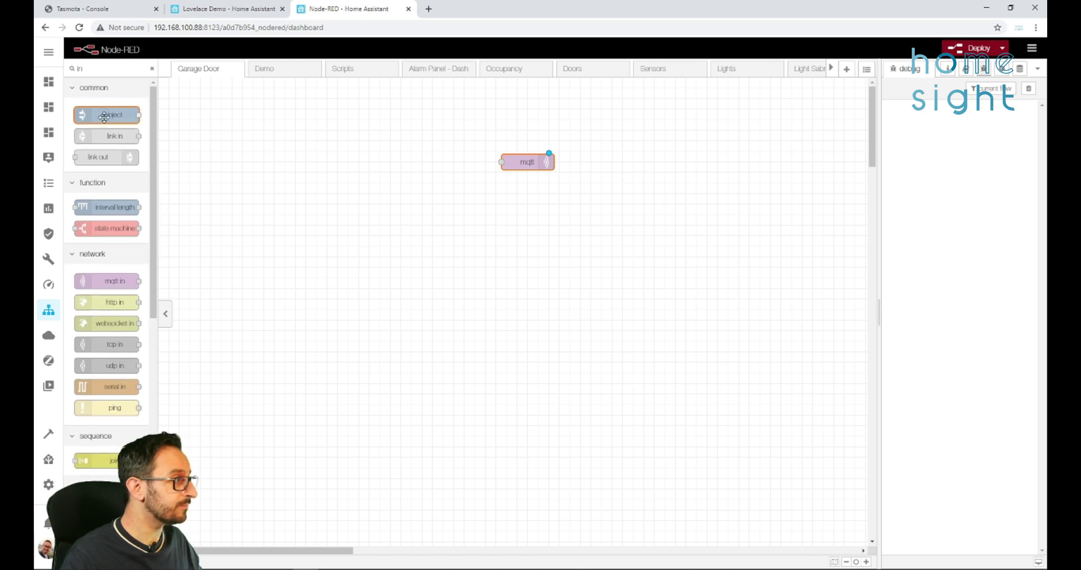
left_click_drag(107, 114, 519, 173)
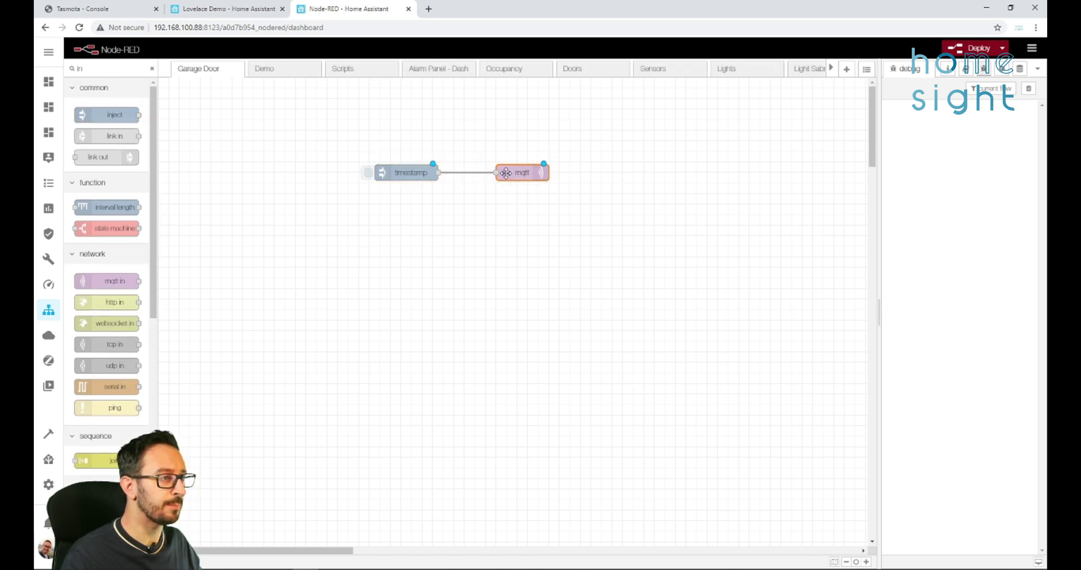
double_click(396, 169)
left_click(710, 180)
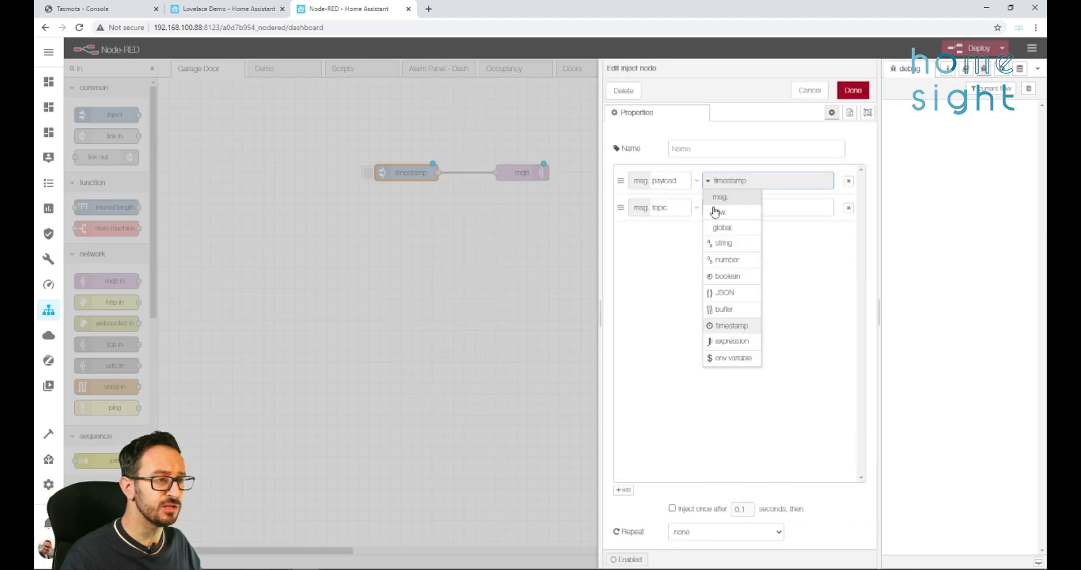
left_click(726, 243)
type("on")
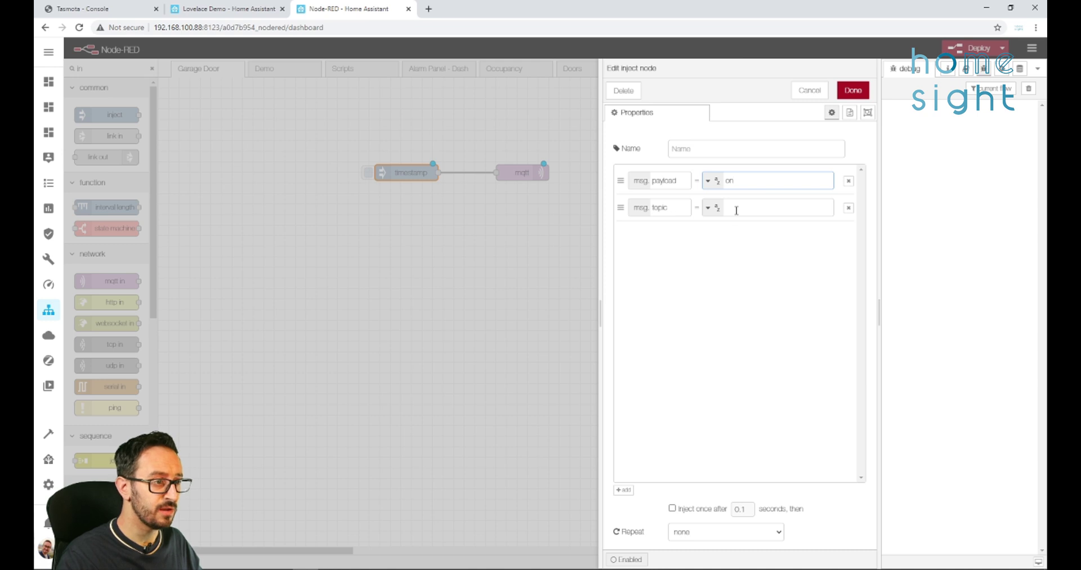
Set the inject node's topic to cmnd/nodemcu_garage/POWER1, copied from the Tasmota console
left_click(106, 11)
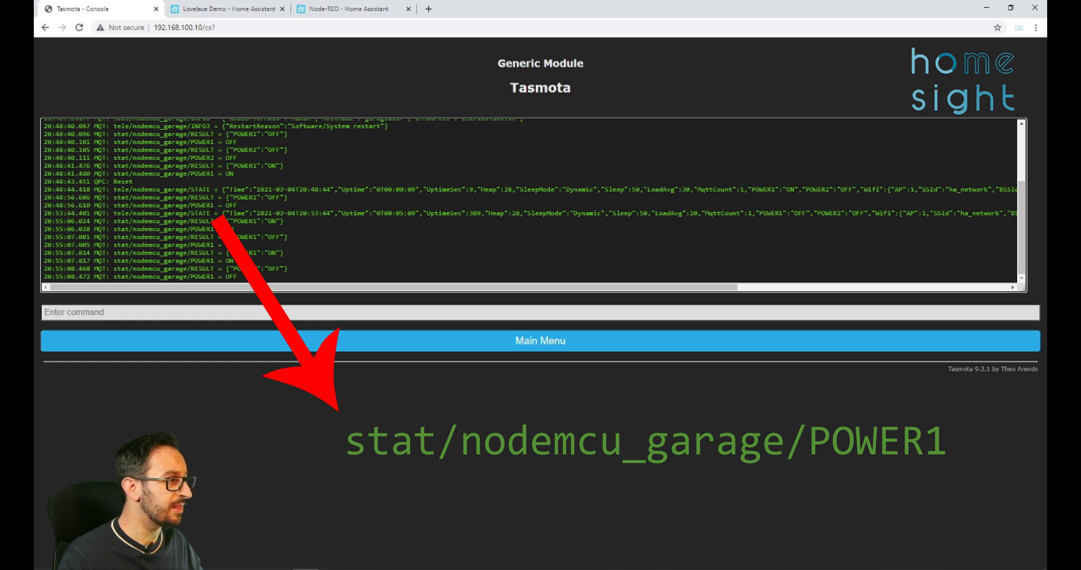
left_click_drag(216, 205, 115, 205)
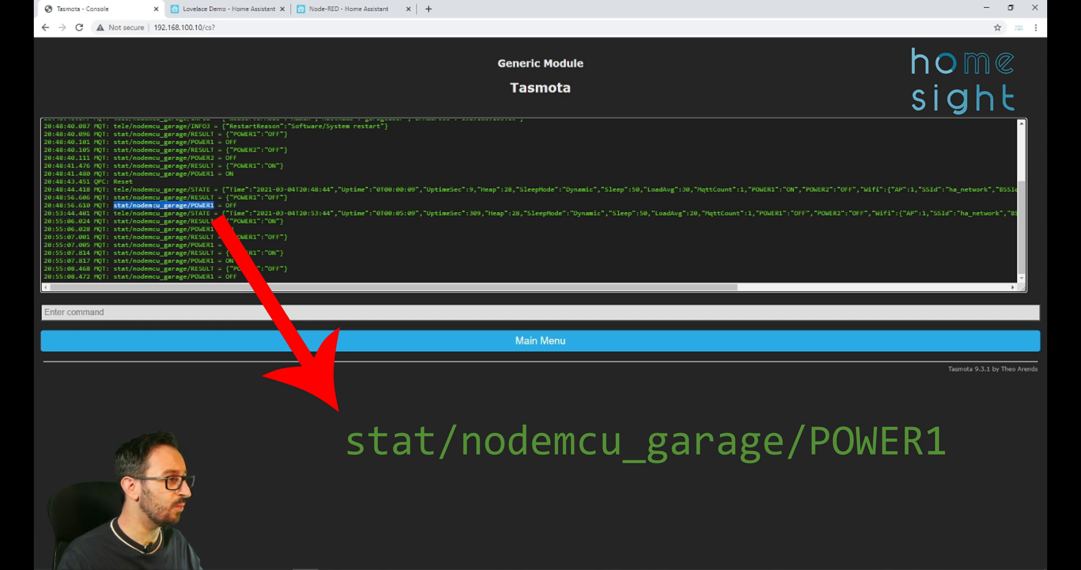
left_click(348, 9)
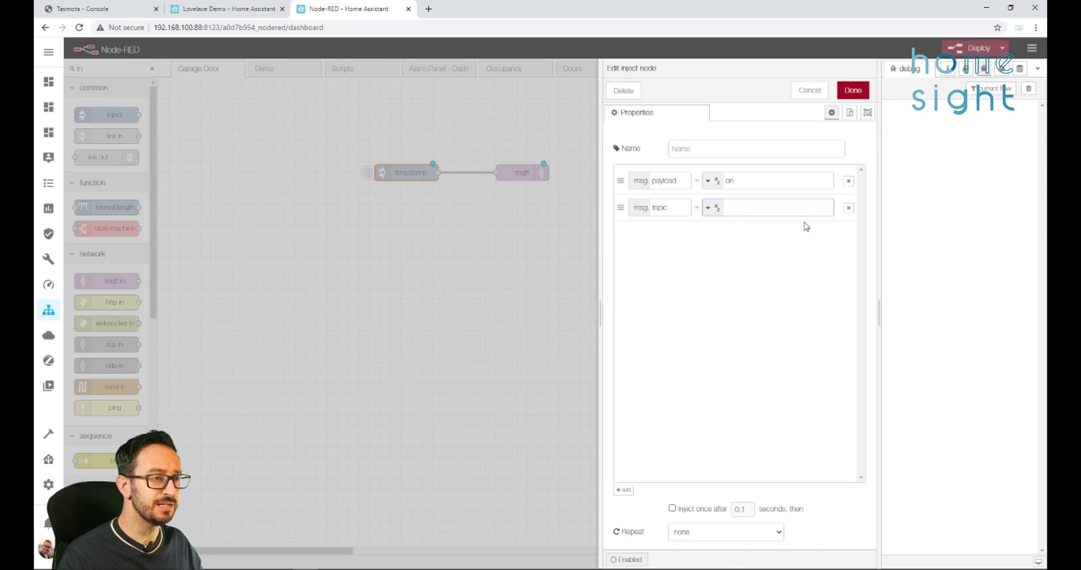
type("stat/nodemcu_garage/POWER1")
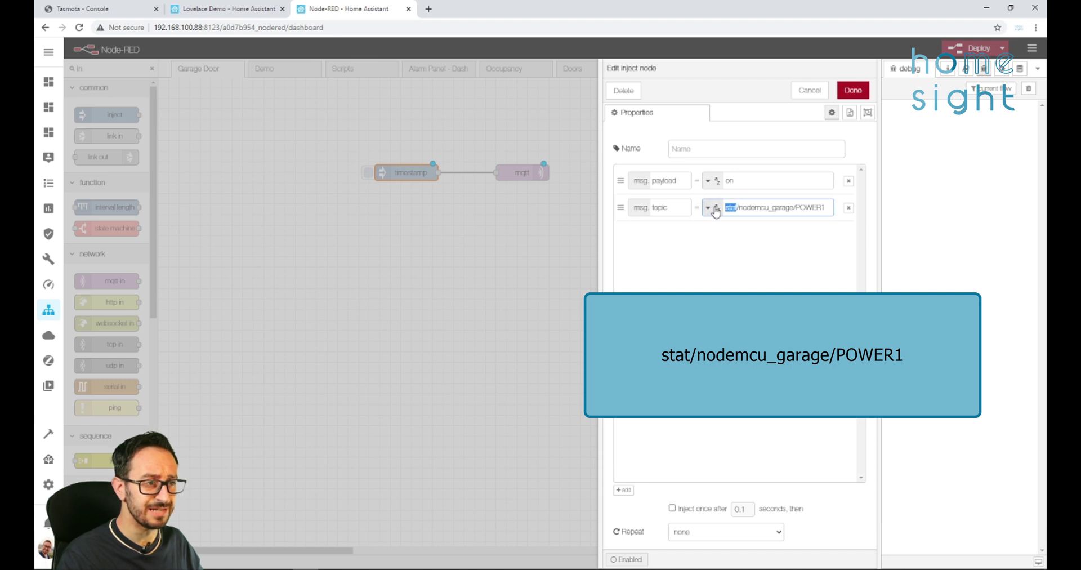
double_click(722, 210)
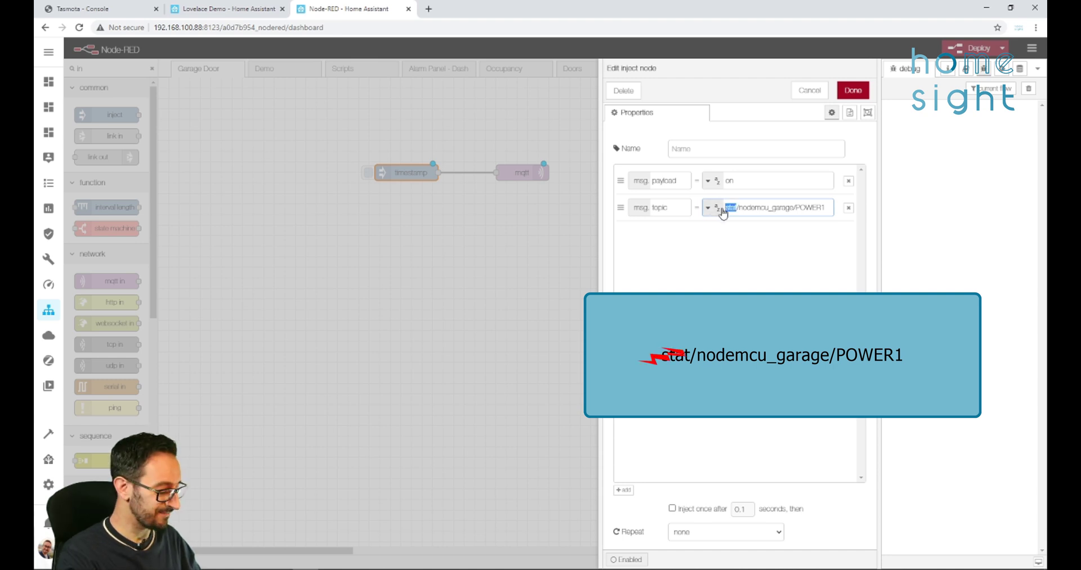
type("cm")
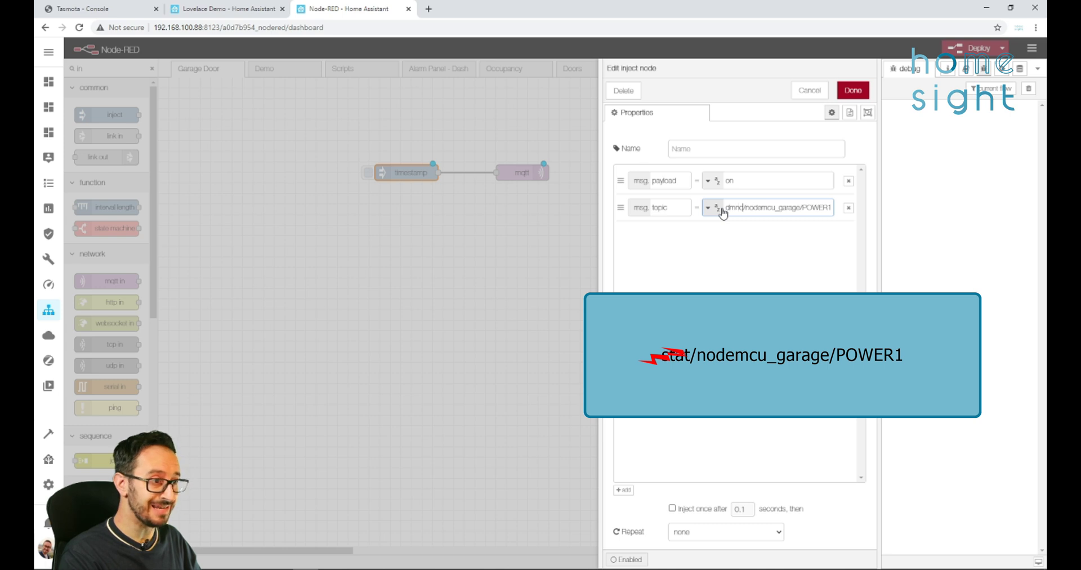
type("nd")
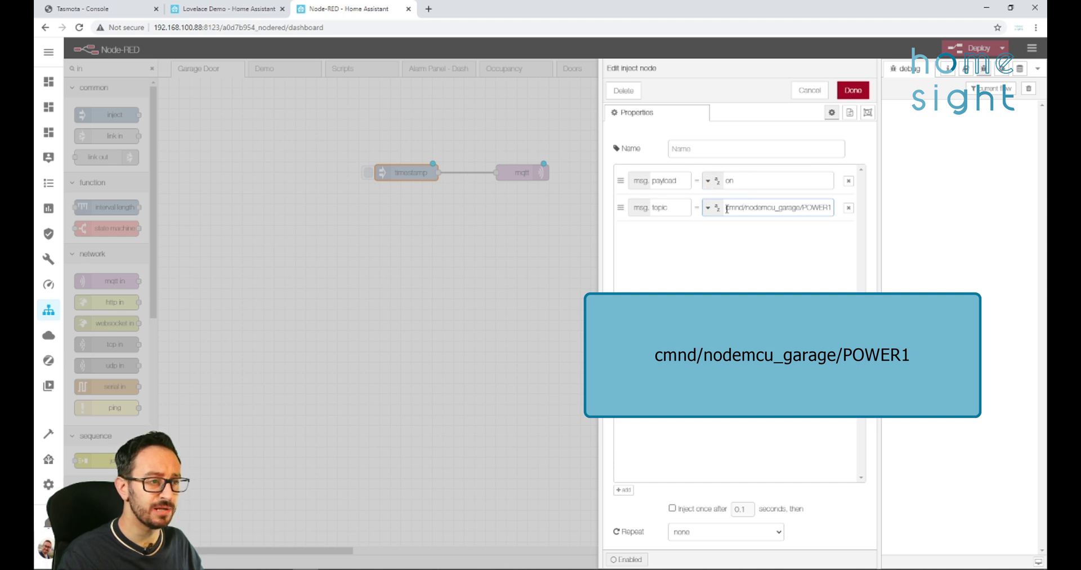
left_click_drag(726, 209, 847, 210)
left_click(853, 90)
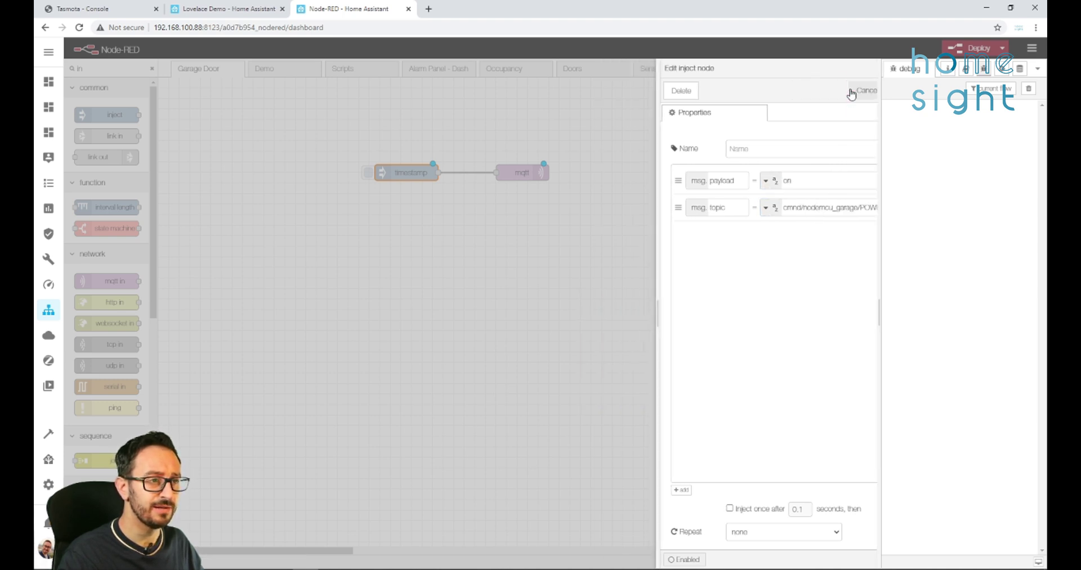
Duplicate the inject and mqtt out nodes below the originals and wire the copies together
left_click_drag(532, 173, 597, 172)
left_click(518, 173)
left_click(607, 172)
key("ctrl+c")
key("ctrl+v")
left_click(596, 193)
left_click(471, 171)
key("ctrl+c")
key("ctrl+v")
left_click(406, 194)
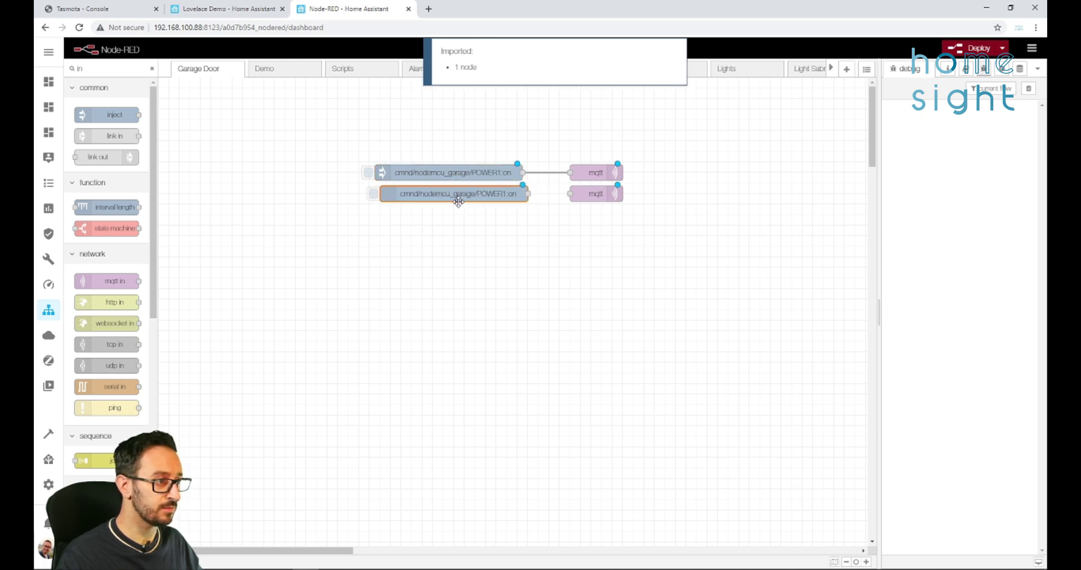
left_click_drag(530, 194, 496, 194)
Change the copied inject node's payload to 'off' and align it with the on node
double_click(496, 194)
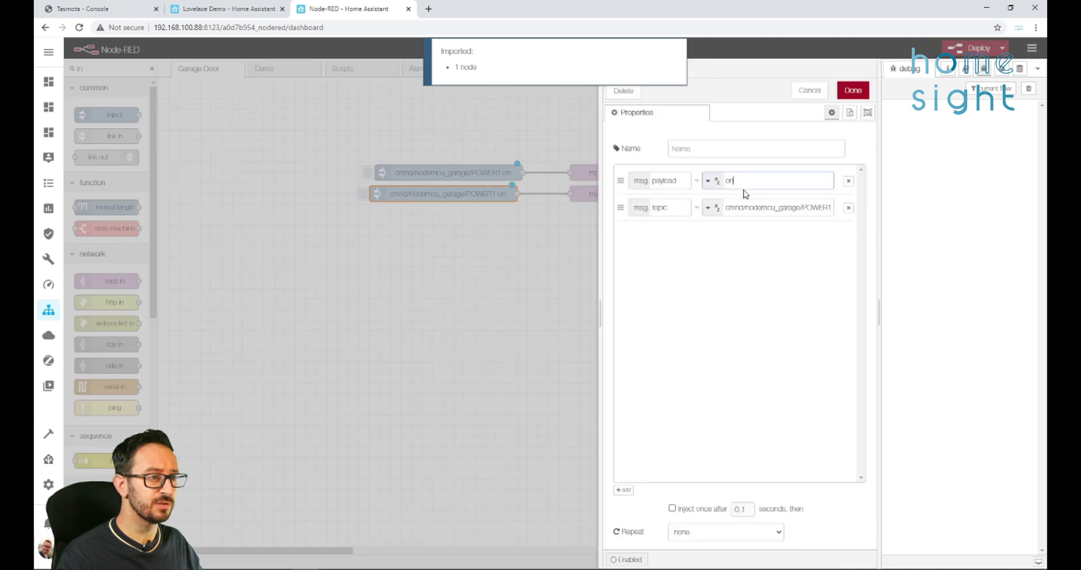
key("BackSpace")
type("ff")
left_click(853, 90)
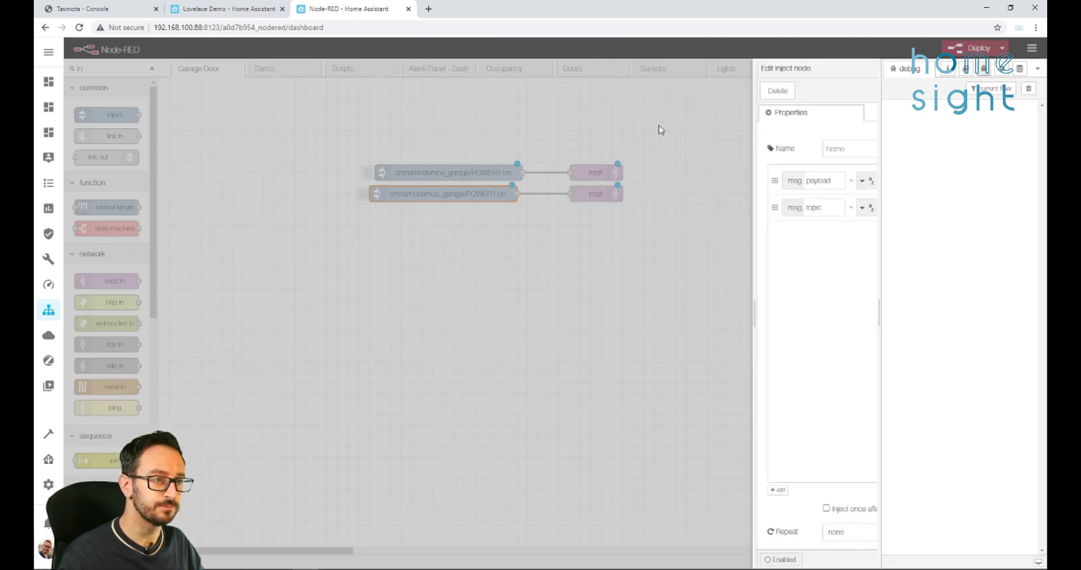
left_click_drag(454, 176, 458, 174)
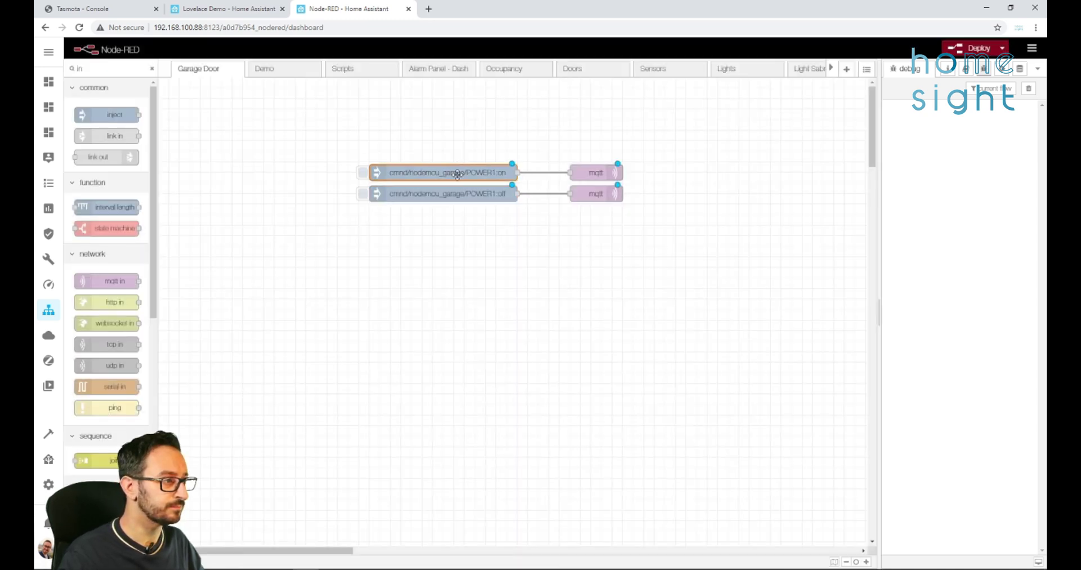
Deploy the flow and fire the POWER1 on and off commands to test the relay
left_click(974, 48)
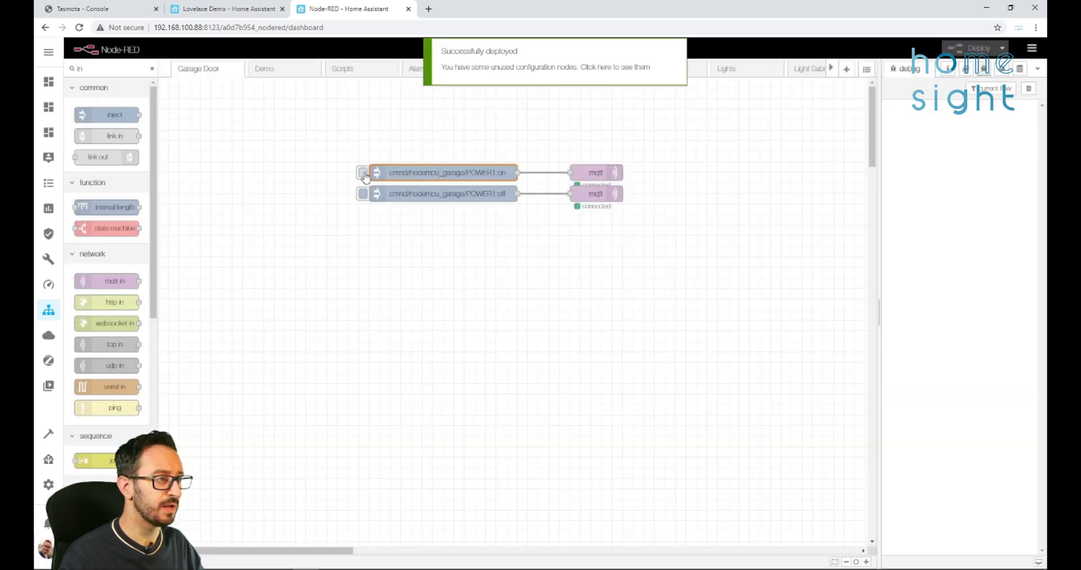
left_click(363, 172)
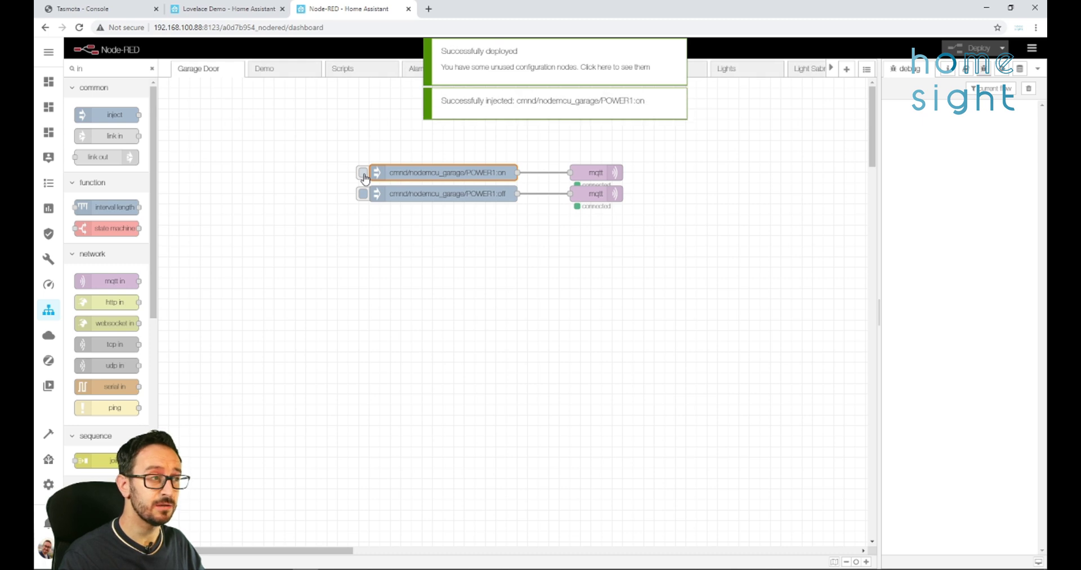
left_click(363, 193)
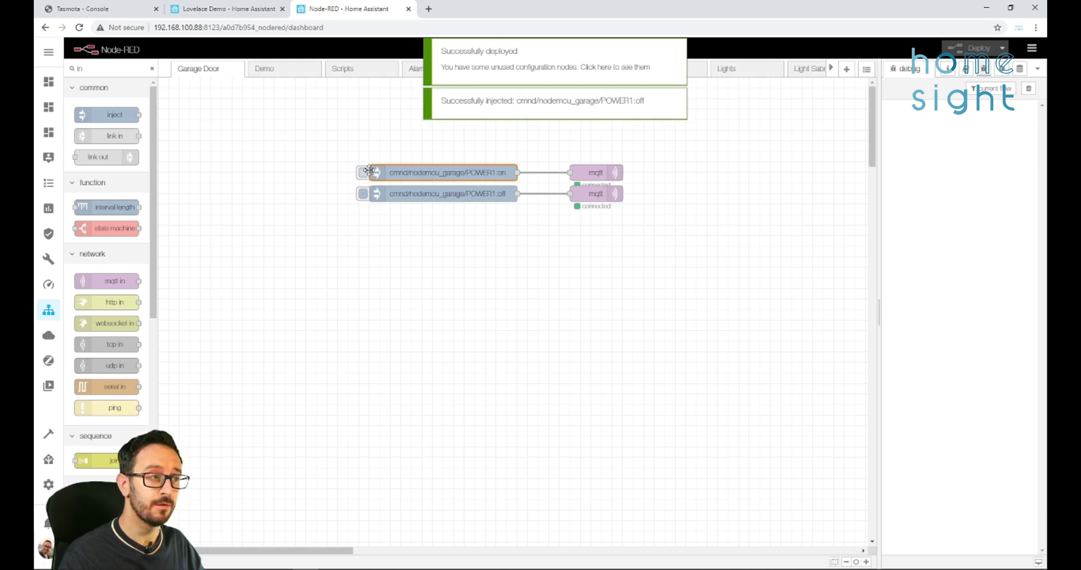
left_click(362, 193)
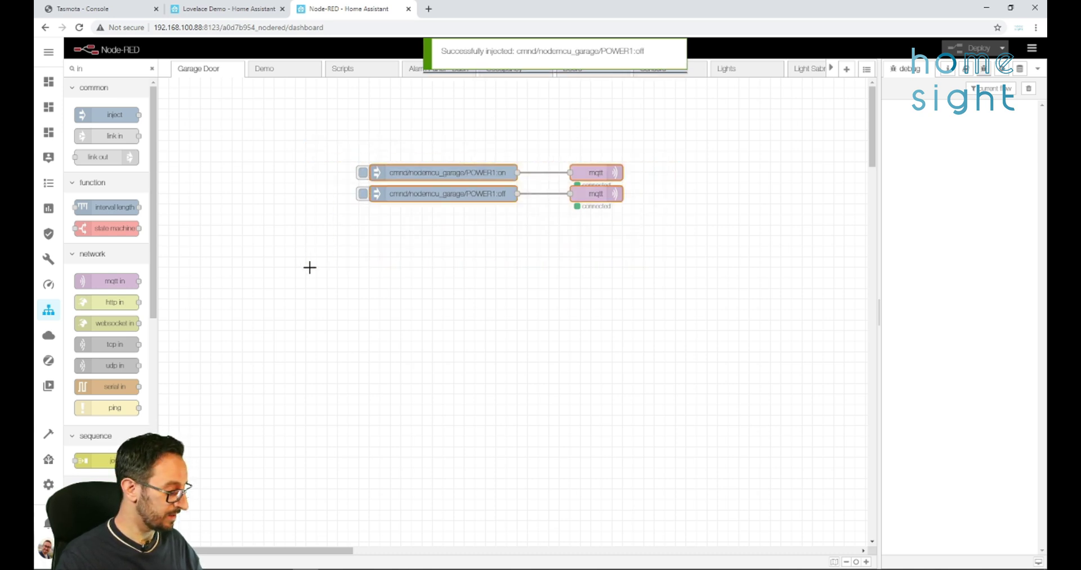
Paste a copy of the four-node flow and change its on node's topic to POWER2
key("ctrl+v")
left_click(580, 242)
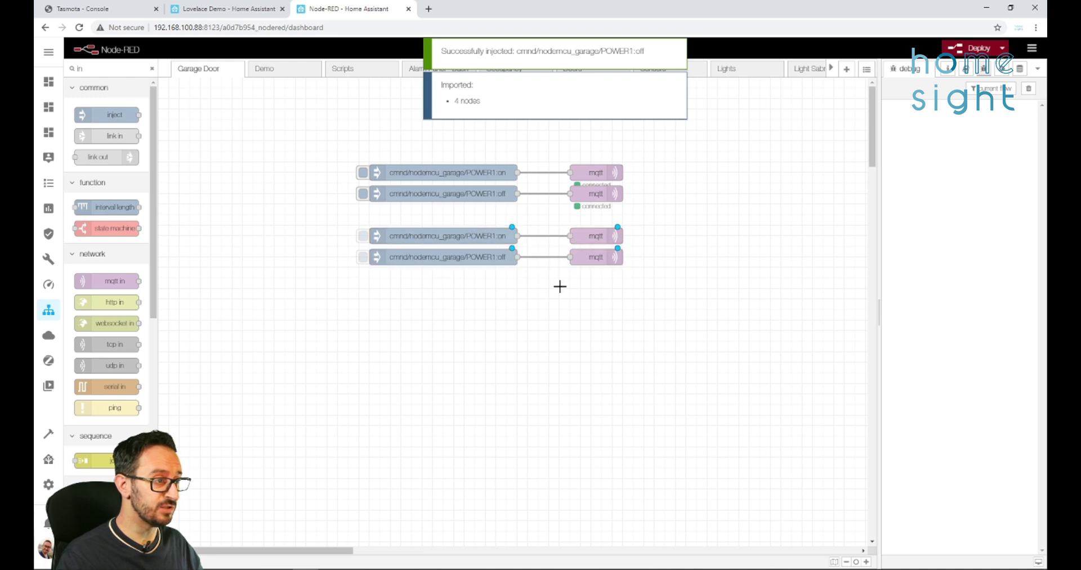
double_click(445, 236)
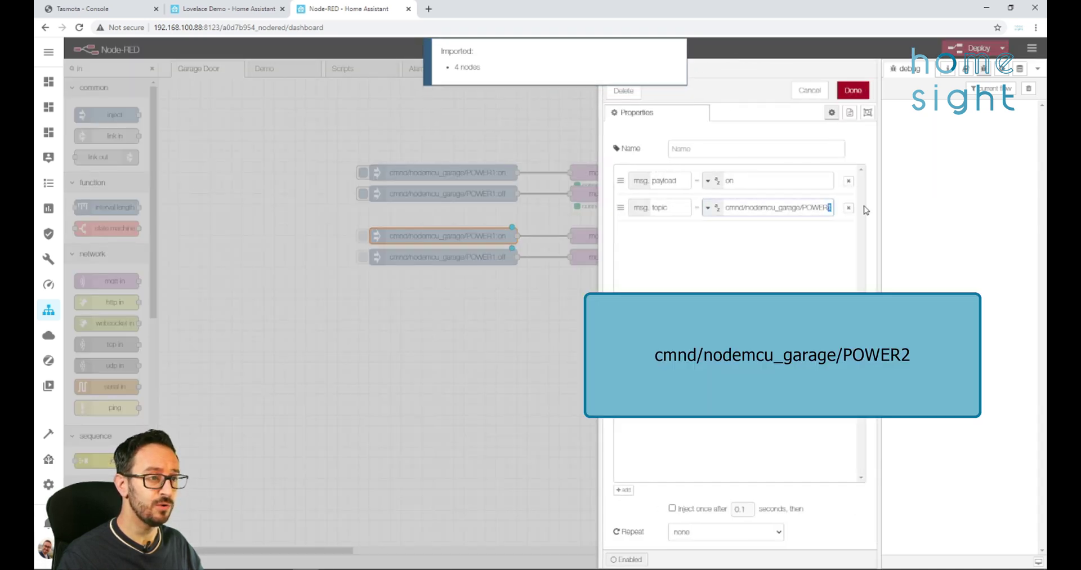
left_click(831, 208)
key("BackSpace")
type("2")
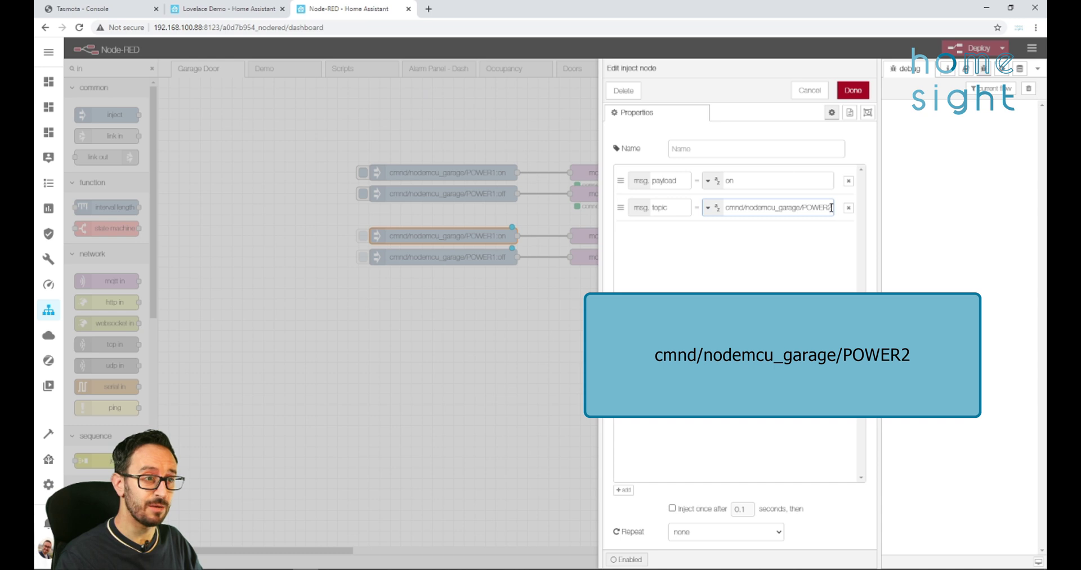
left_click(853, 90)
Finish the POWER2 off node, deploy, and fire the POWER2:off command
double_click(445, 257)
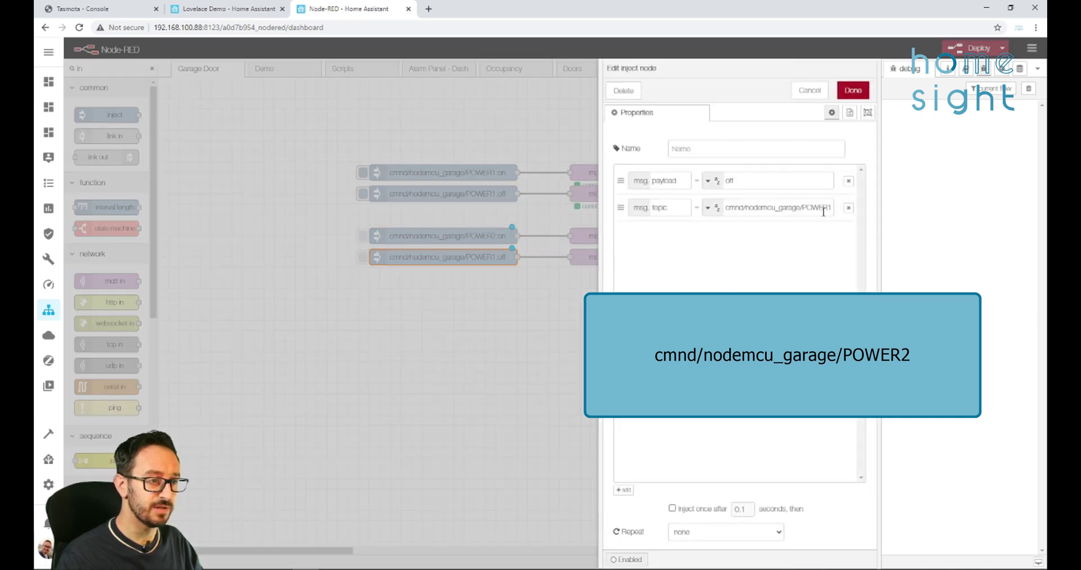
left_click(849, 90)
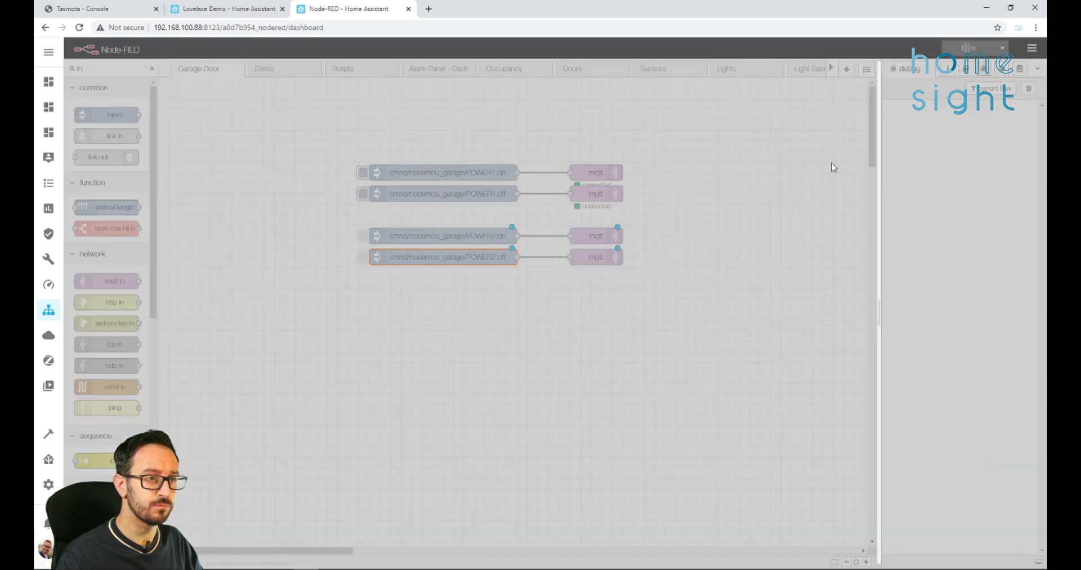
key("ctrl+d")
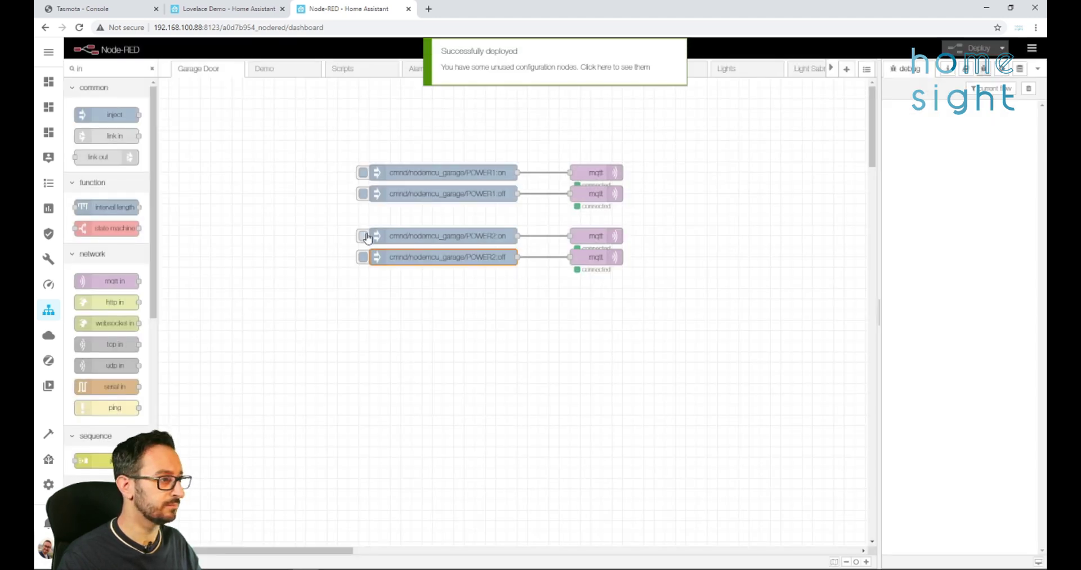
left_click(362, 256)
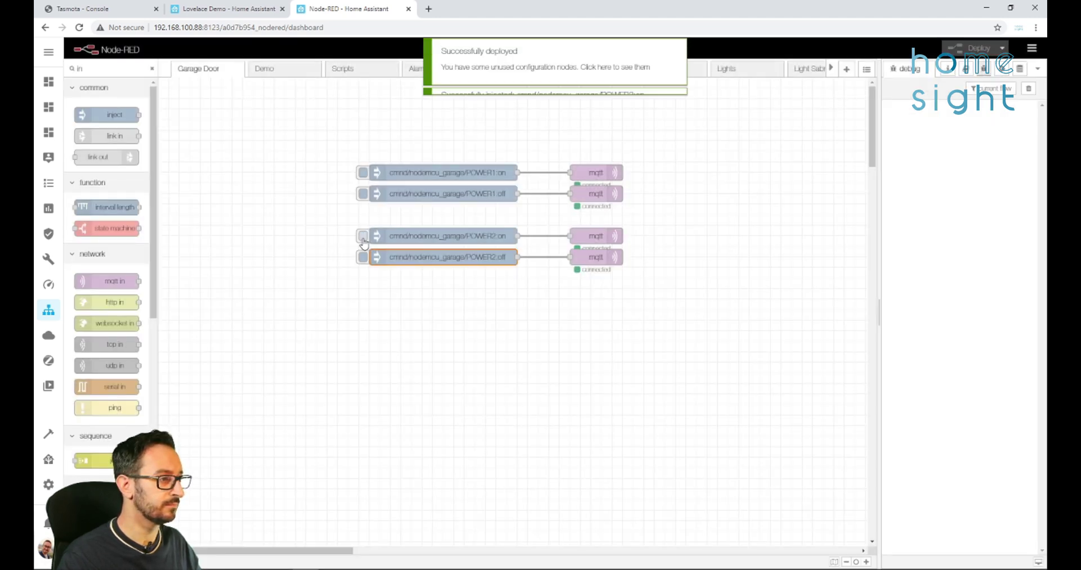
left_click(397, 335)
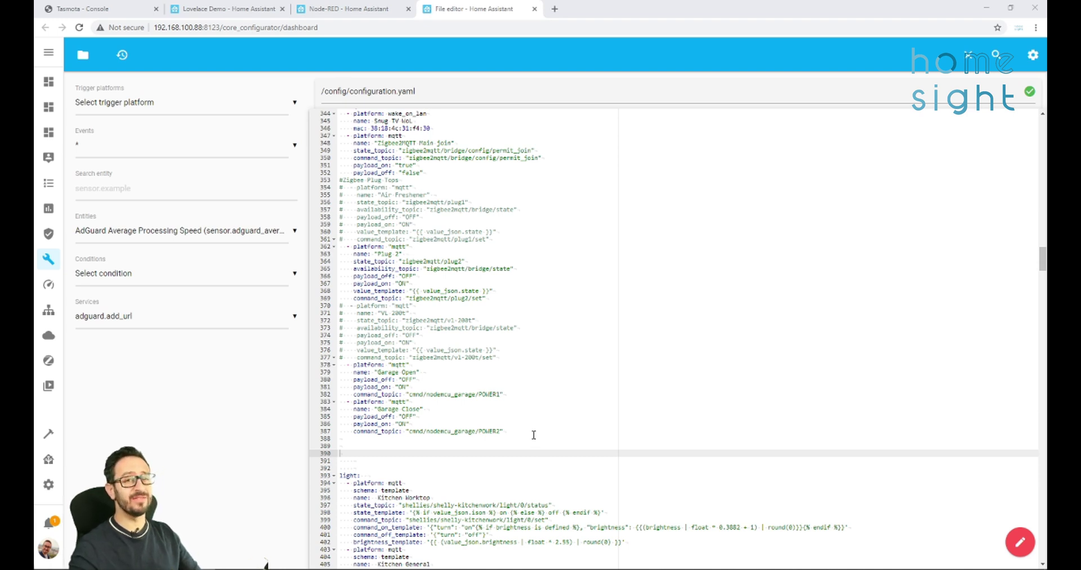
left_click_drag(339, 364, 526, 437)
left_click(407, 365)
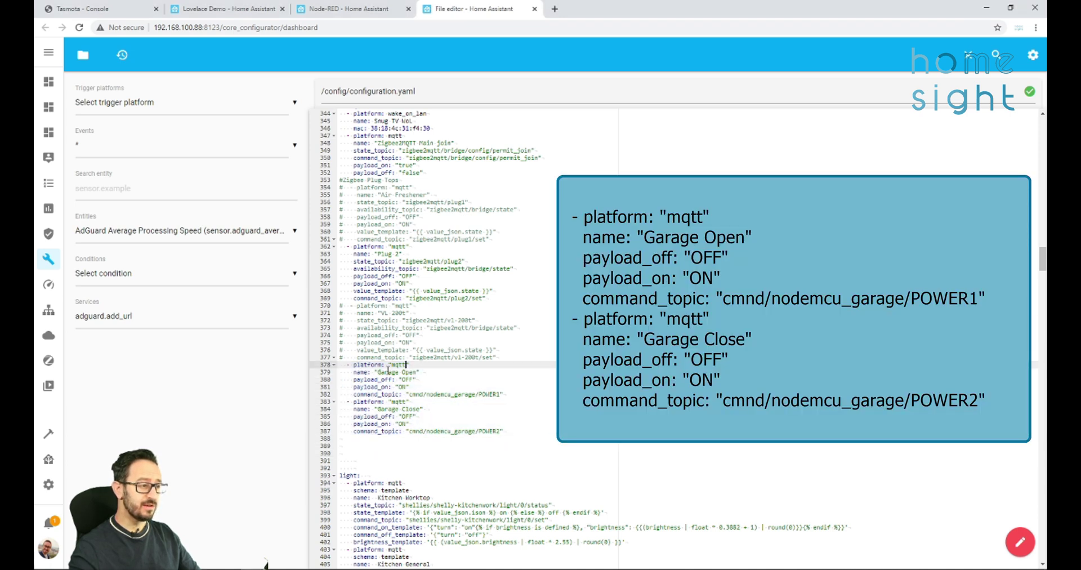
left_click_drag(376, 373, 414, 372)
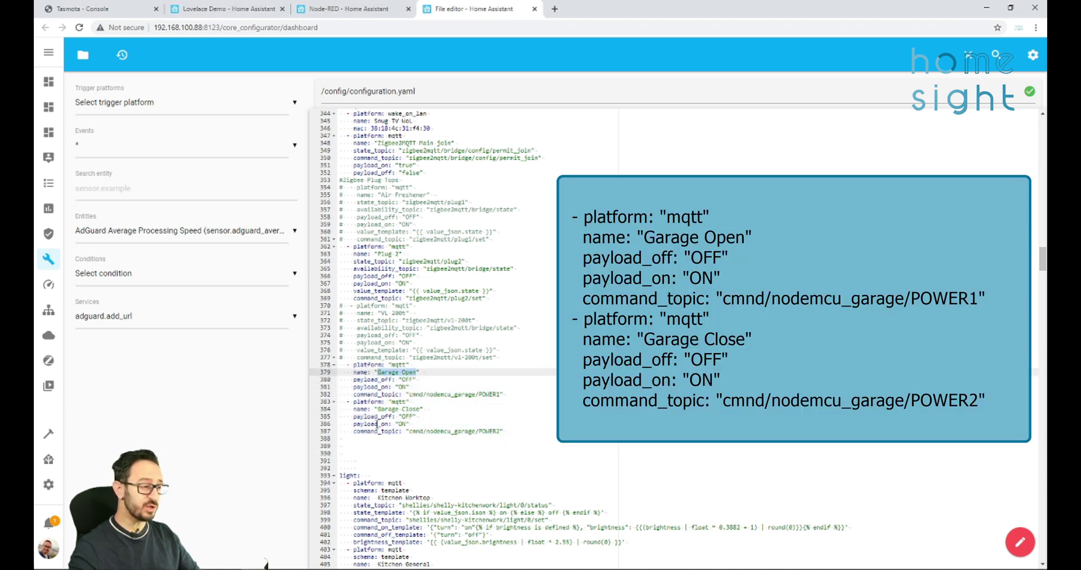
left_click_drag(378, 408, 427, 409)
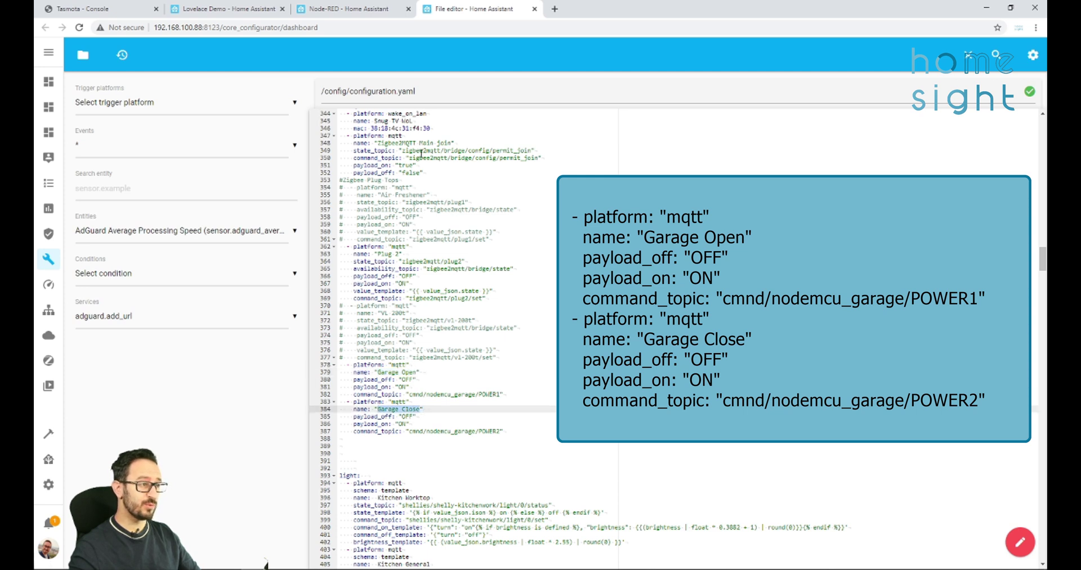
left_click_drag(1038, 251, 1039, 213)
left_click_drag(382, 307, 339, 309)
left_click_drag(1042, 220, 1042, 261)
left_click(410, 365)
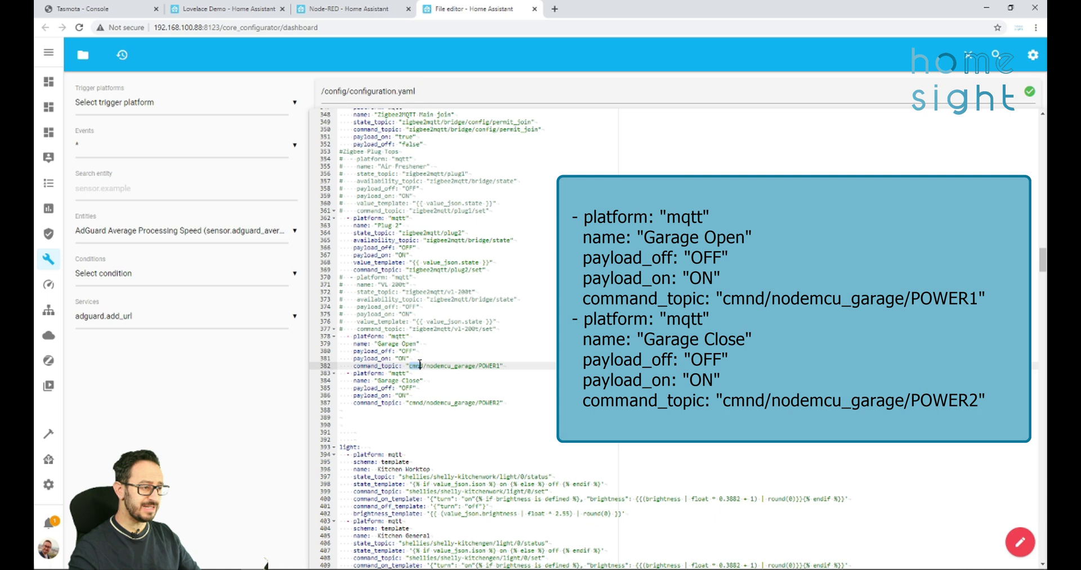
left_click_drag(428, 364, 483, 366)
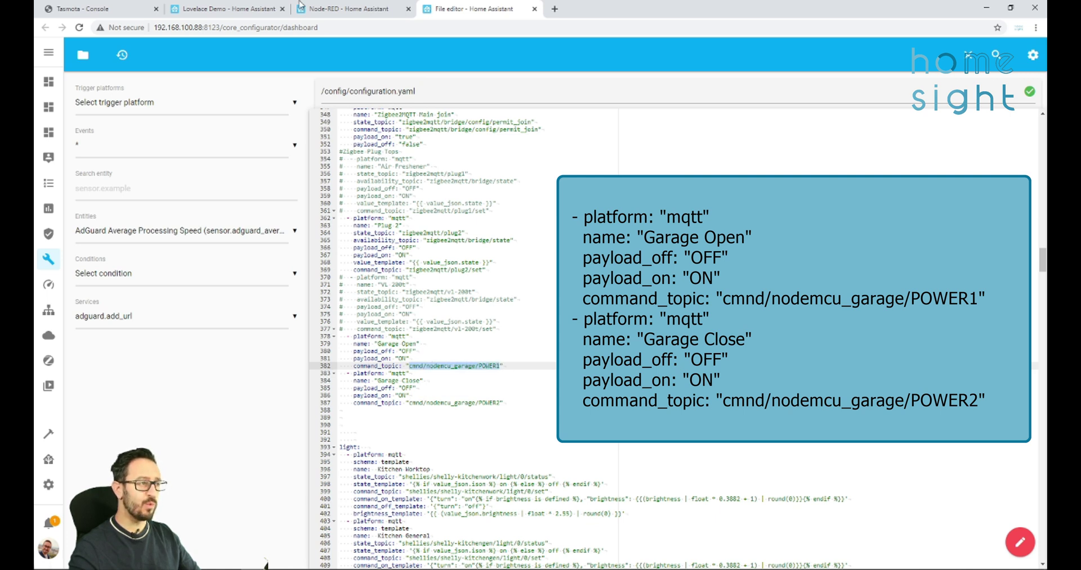
left_click(321, 10)
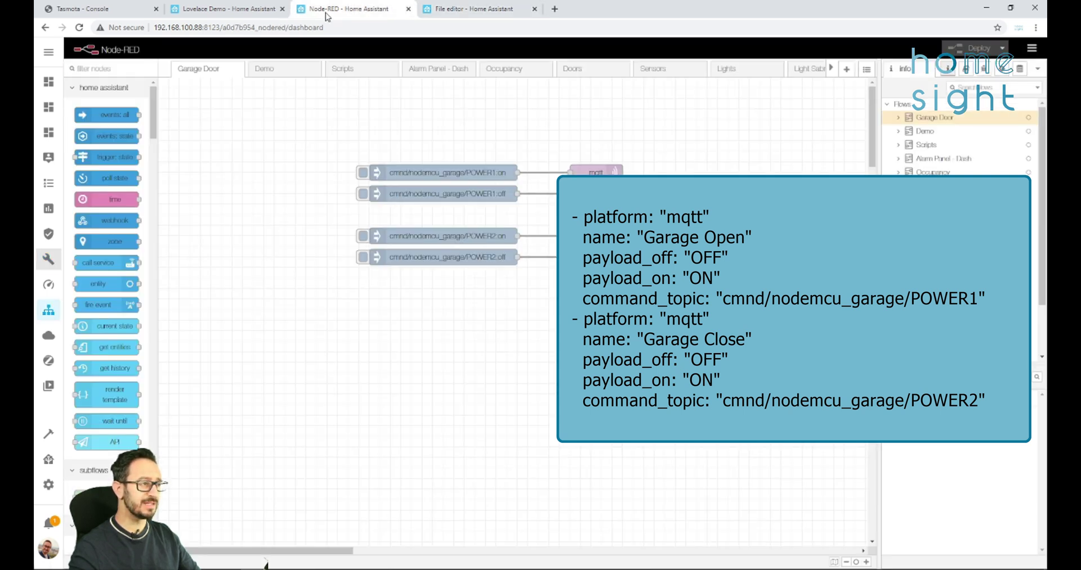
double_click(482, 172)
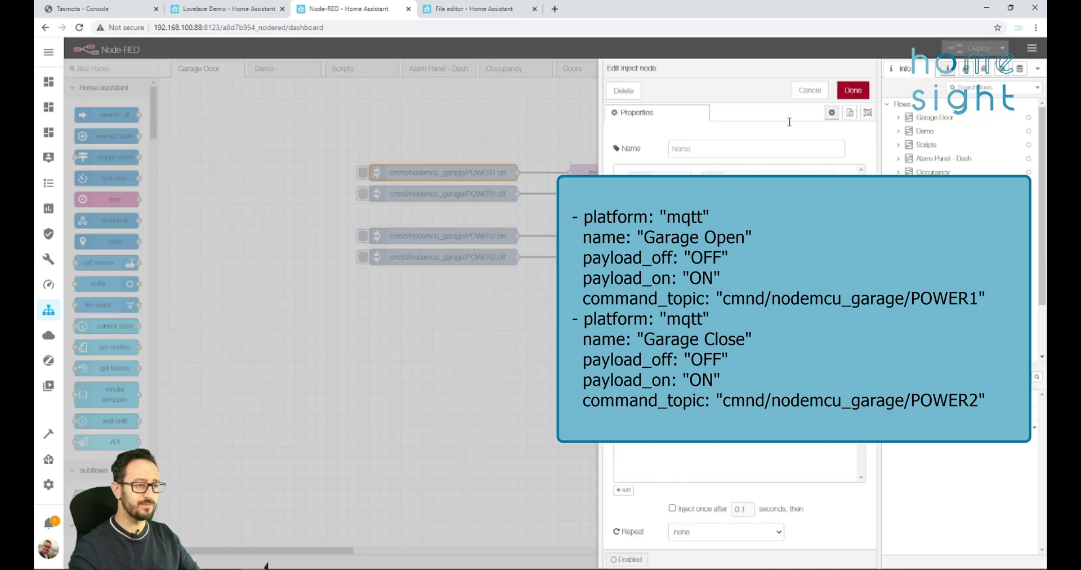
left_click(810, 90)
left_click(479, 9)
mouse_move(353, 351)
left_mouse_down()
mouse_move(421, 351)
mouse_move(358, 359)
left_mouse_up()
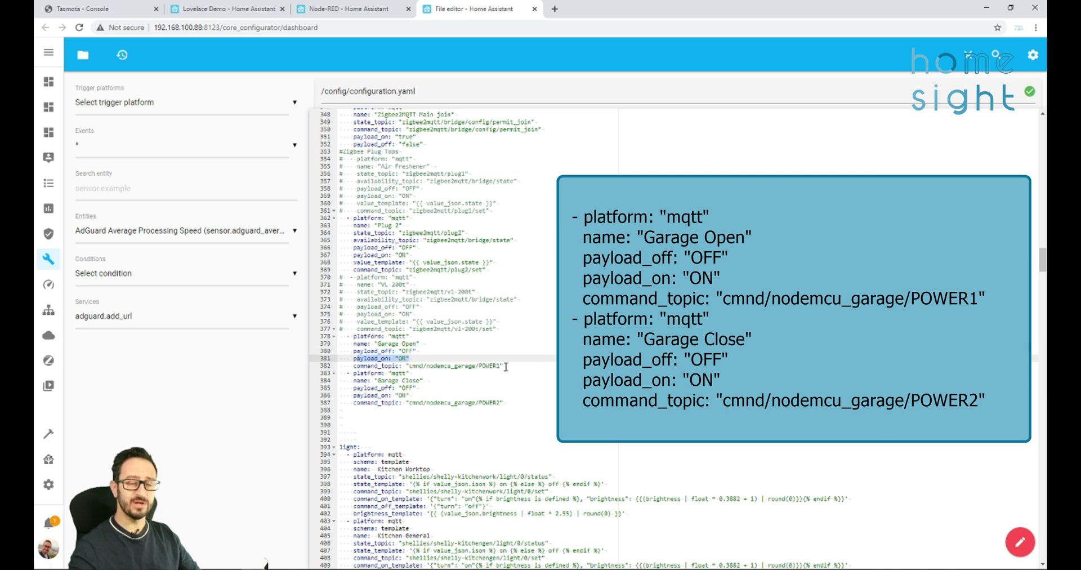
left_click(411, 373)
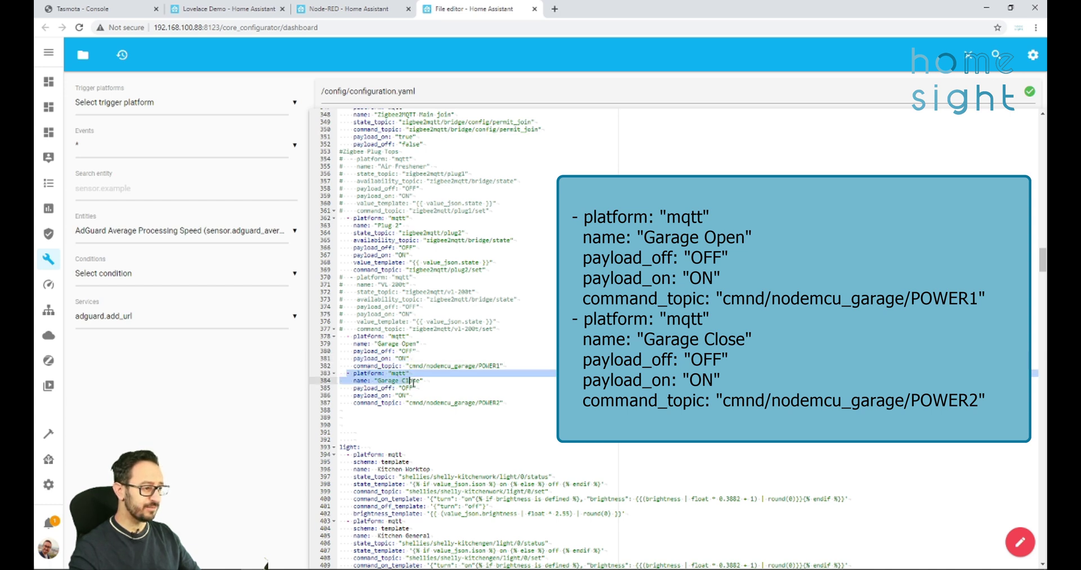
left_click(479, 402)
left_click_drag(415, 381, 503, 403)
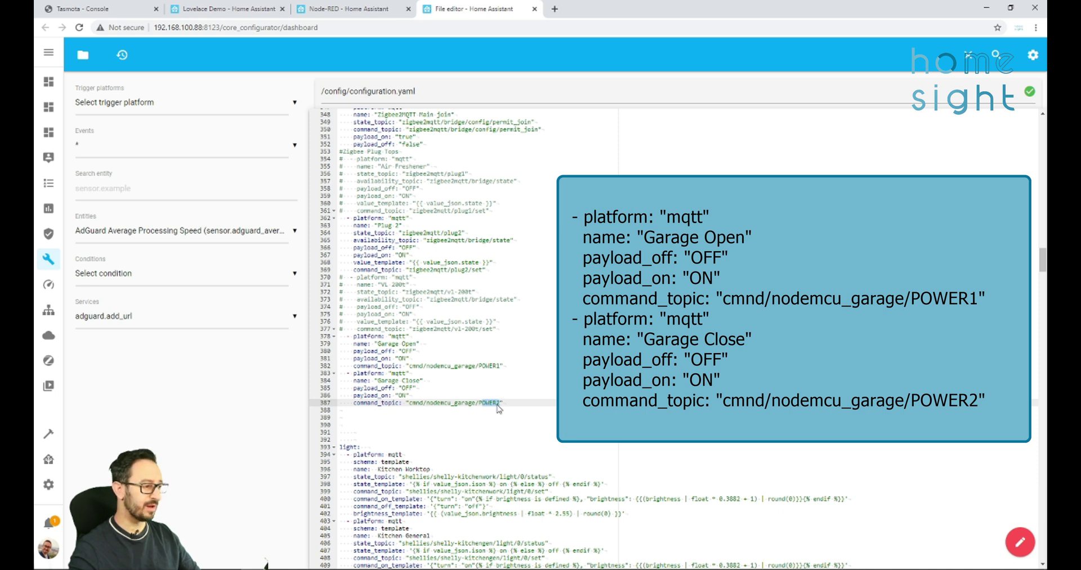
left_click(505, 402)
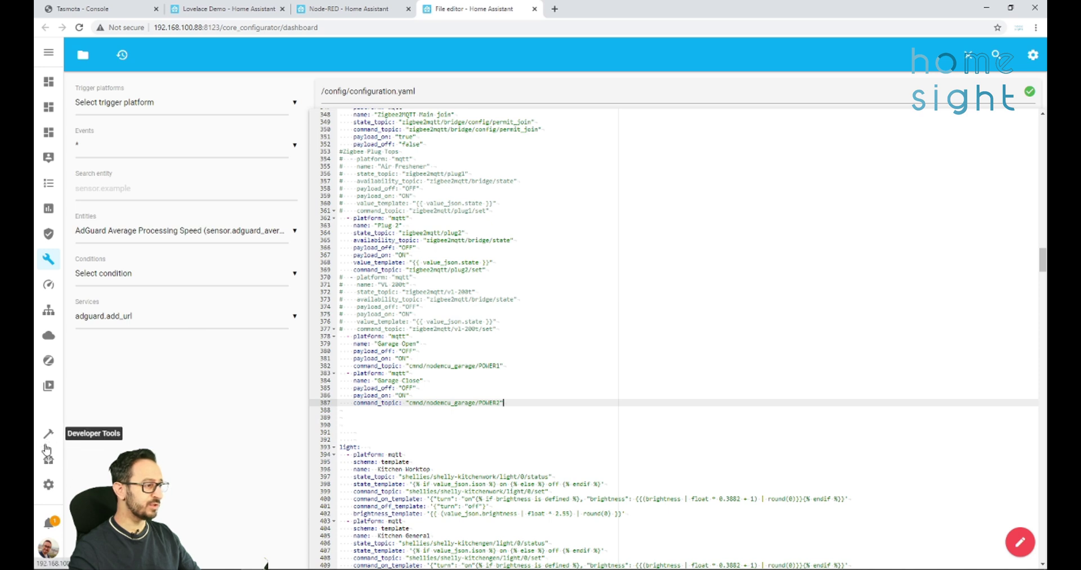
Open the Configure Home Assistant page in a new browser tab
right_click(46, 464)
left_click(85, 387)
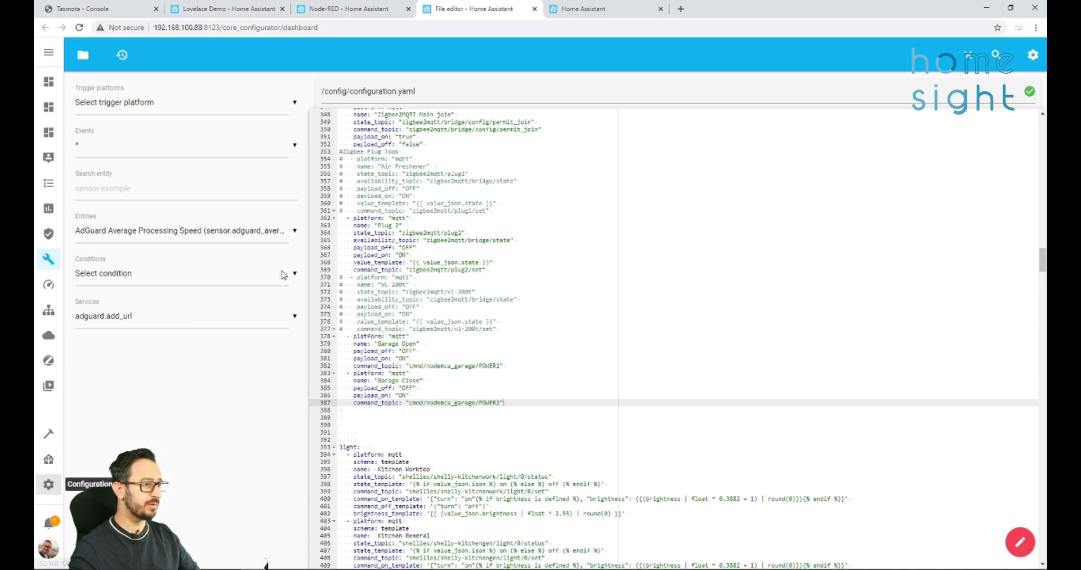
left_click(607, 11)
left_click(482, 10)
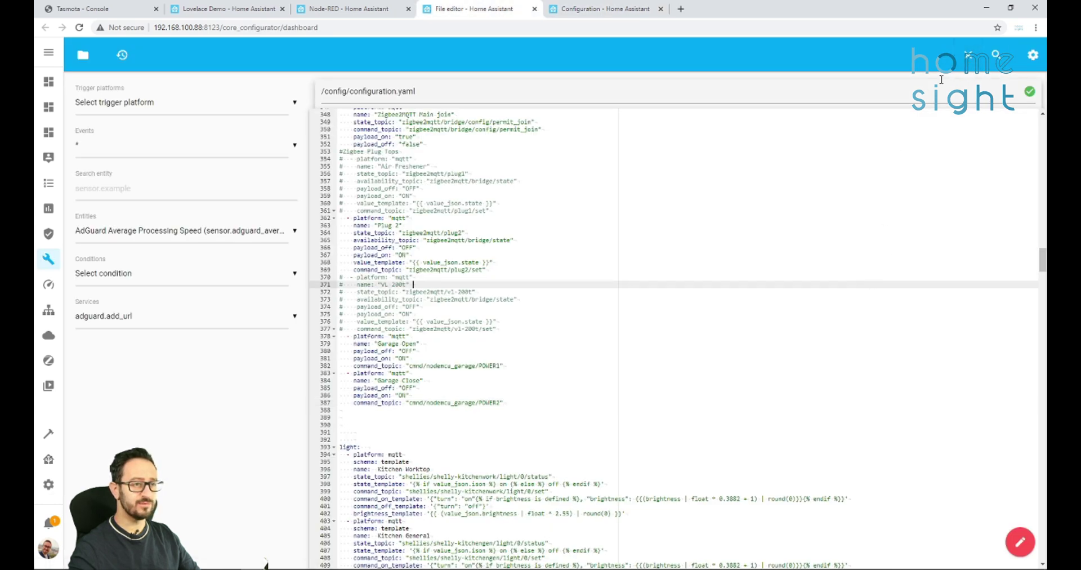
left_click(608, 9)
scroll(570, 377, "down", 5)
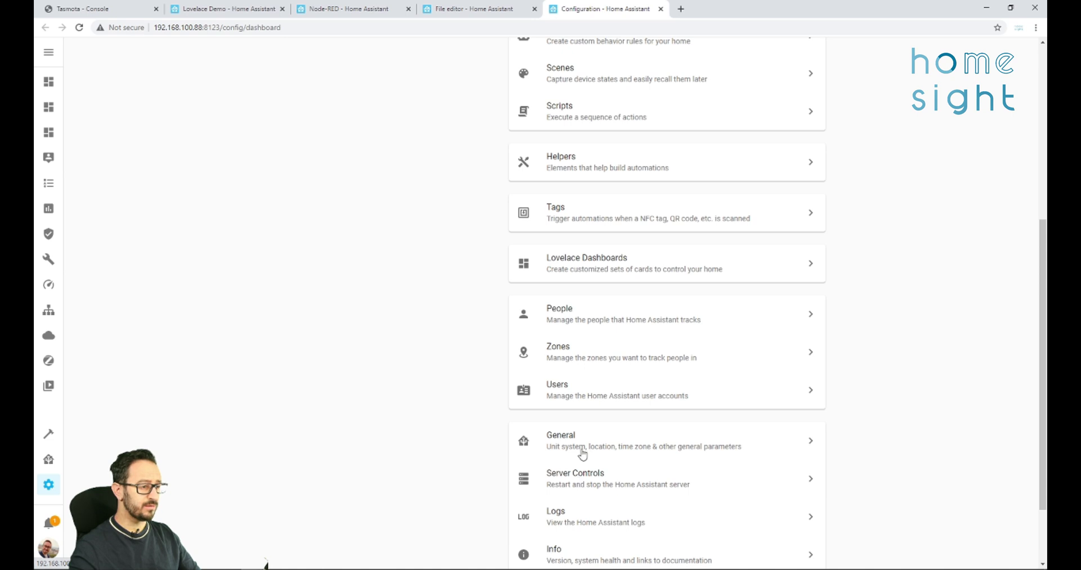
Under Server Controls, check the configuration and reload manually configured MQTT entities
left_click(582, 483)
left_click(656, 211)
scroll(539, 399, "down", 5)
scroll(534, 401, "down", 2)
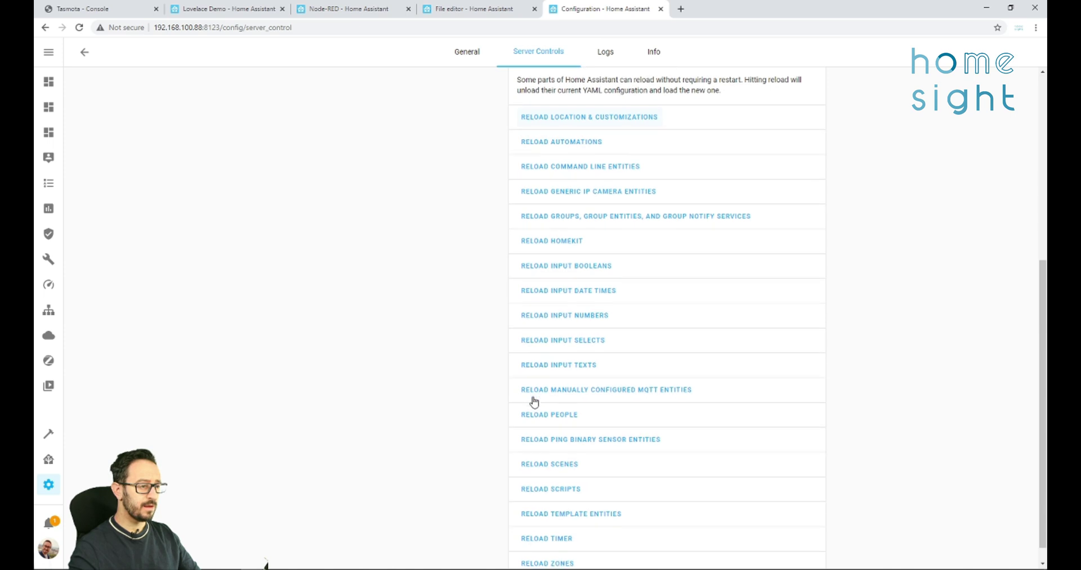
left_click(648, 370)
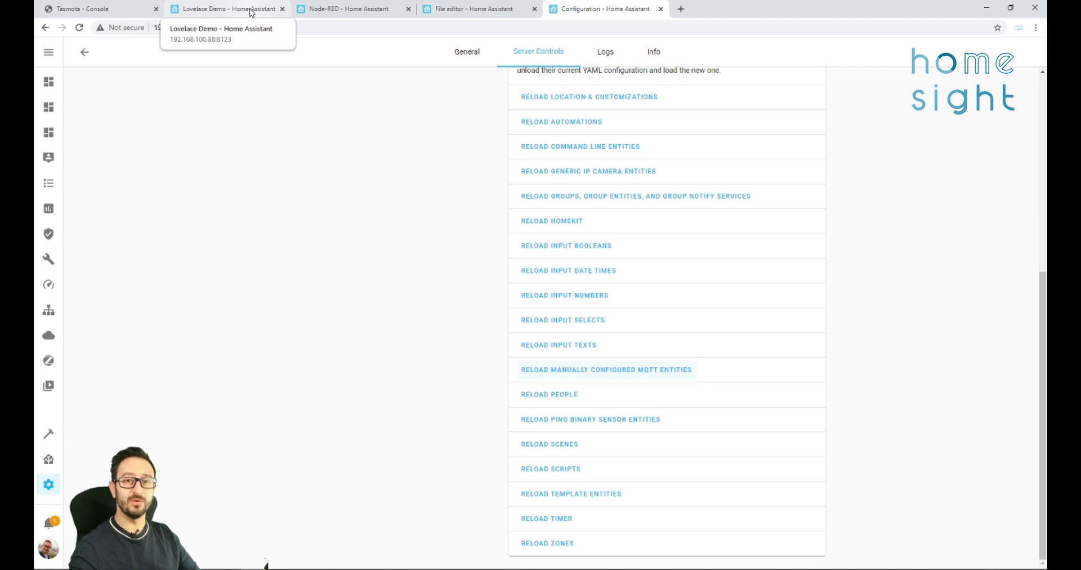
left_click(251, 11)
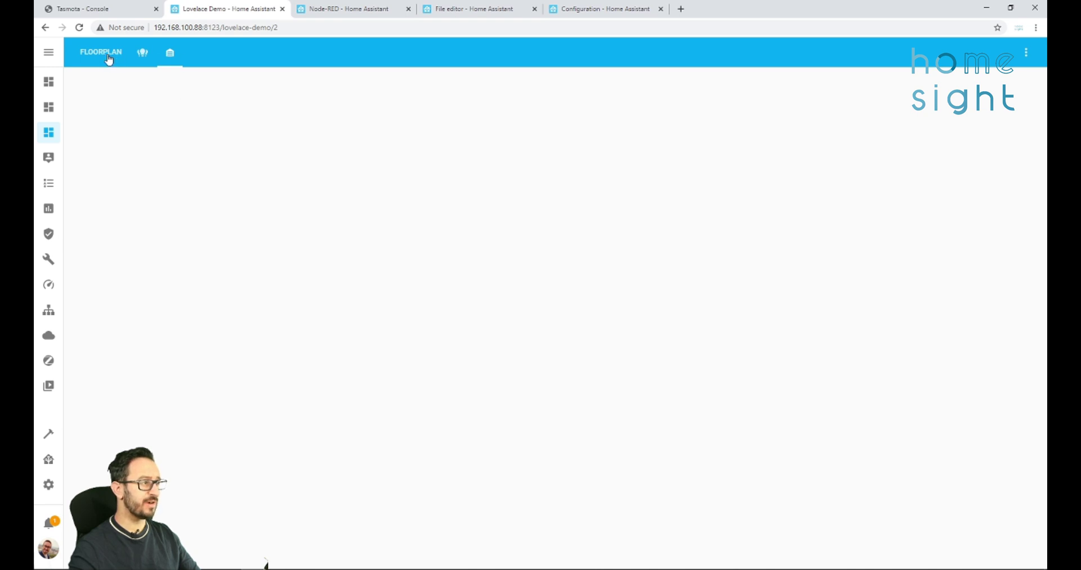
Put the Lovelace Demo dashboard into edit mode, leaving the Home view settings unchanged
right_click(170, 58)
left_click(522, 108)
left_click(1025, 61)
left_click(1012, 82)
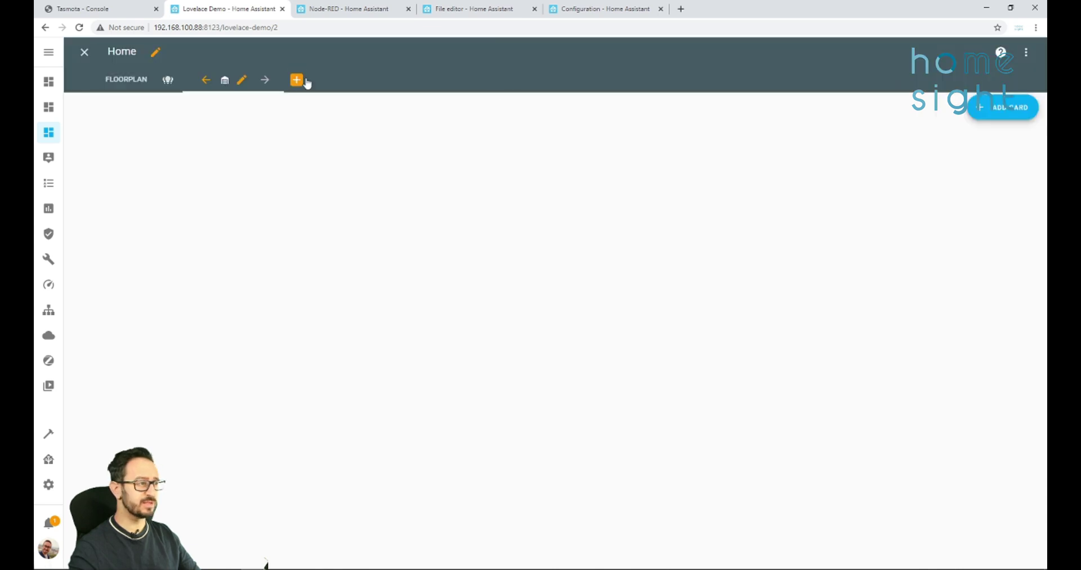
left_click(243, 81)
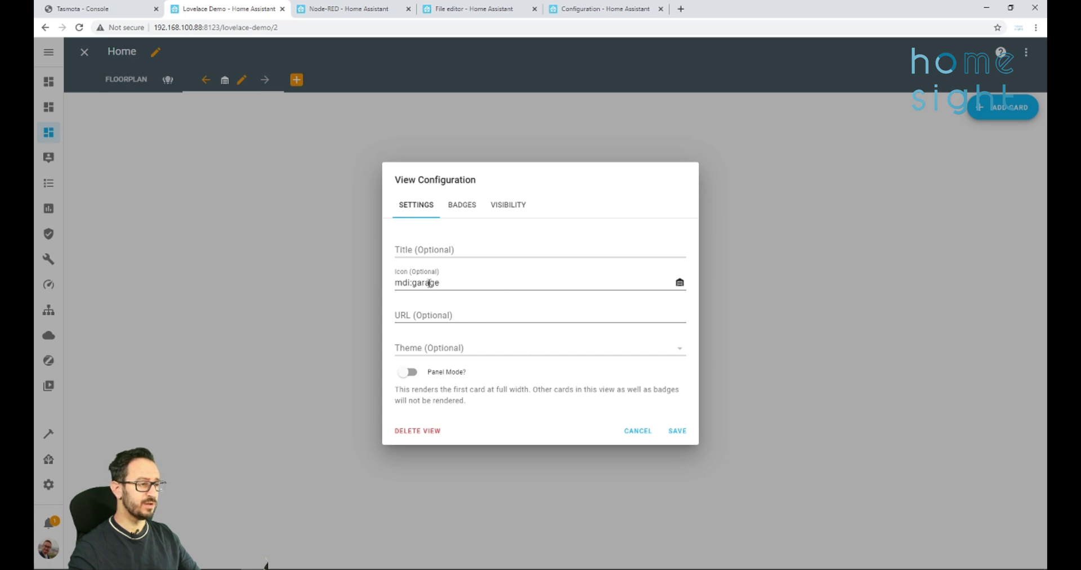
left_click_drag(443, 282, 396, 283)
left_click(461, 287)
left_click(636, 430)
Add a Button card for switch.garage_open (Garage Open)
left_click(983, 121)
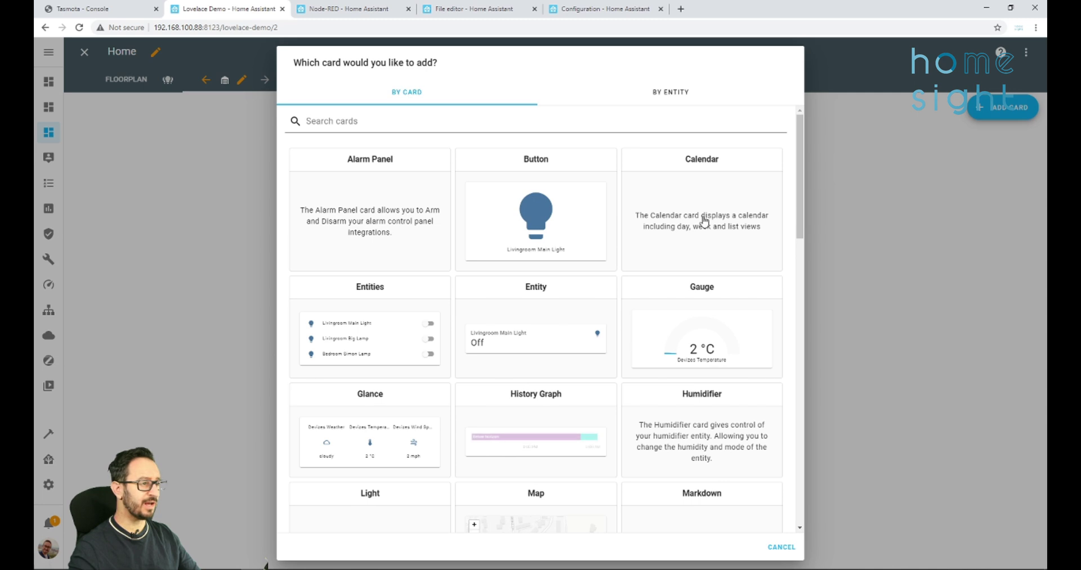
left_click(551, 216)
triple_click(414, 125)
type("garage")
left_click(390, 353)
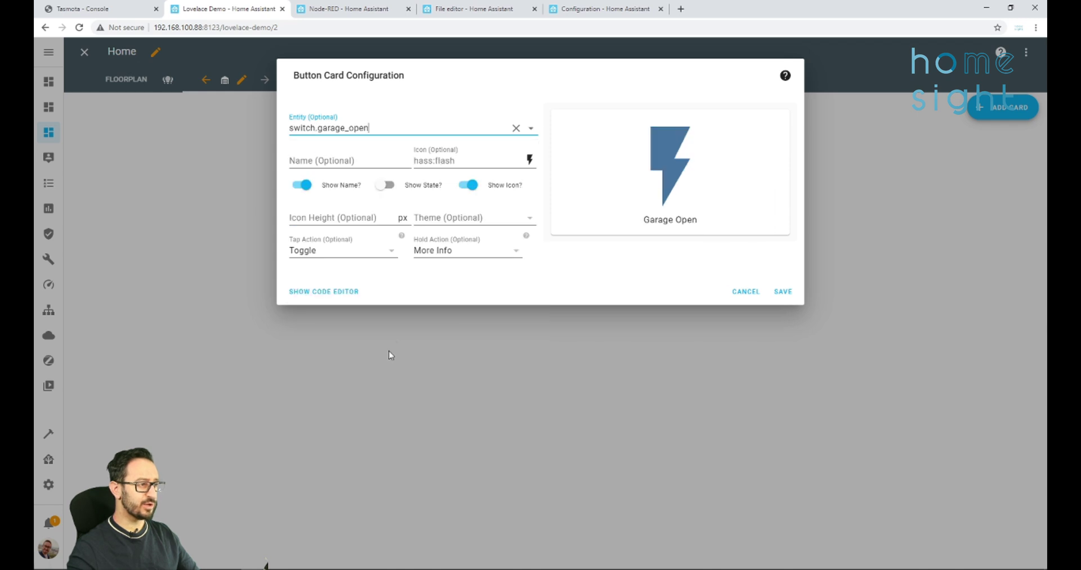
left_click(782, 291)
Add a second Button card for switch.garage_close (Garage Close)
left_click(1017, 284)
key("Escape")
triple_click(405, 125)
type("garage")
left_click(420, 320)
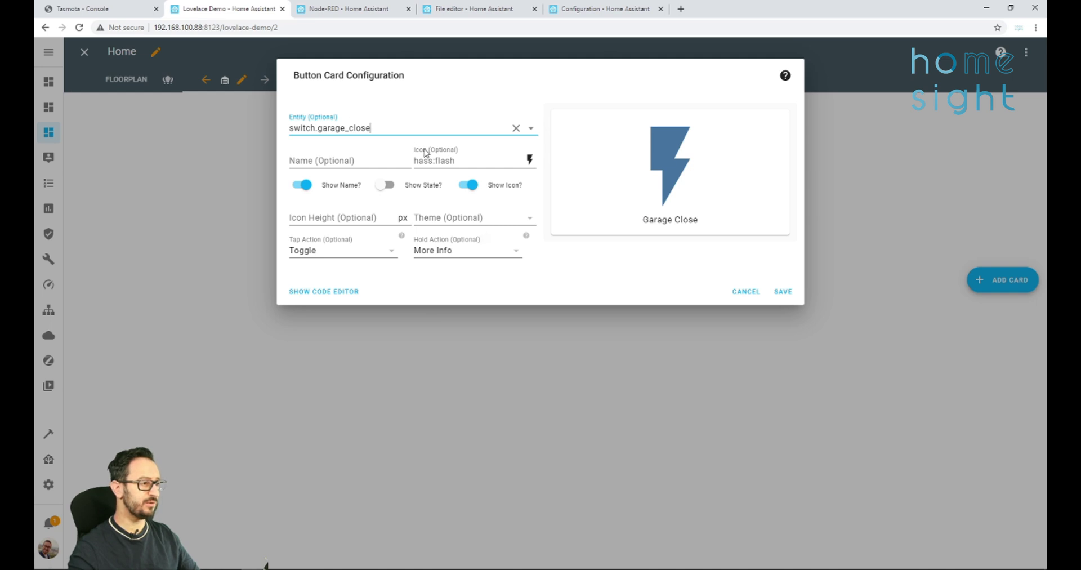
left_click(788, 290)
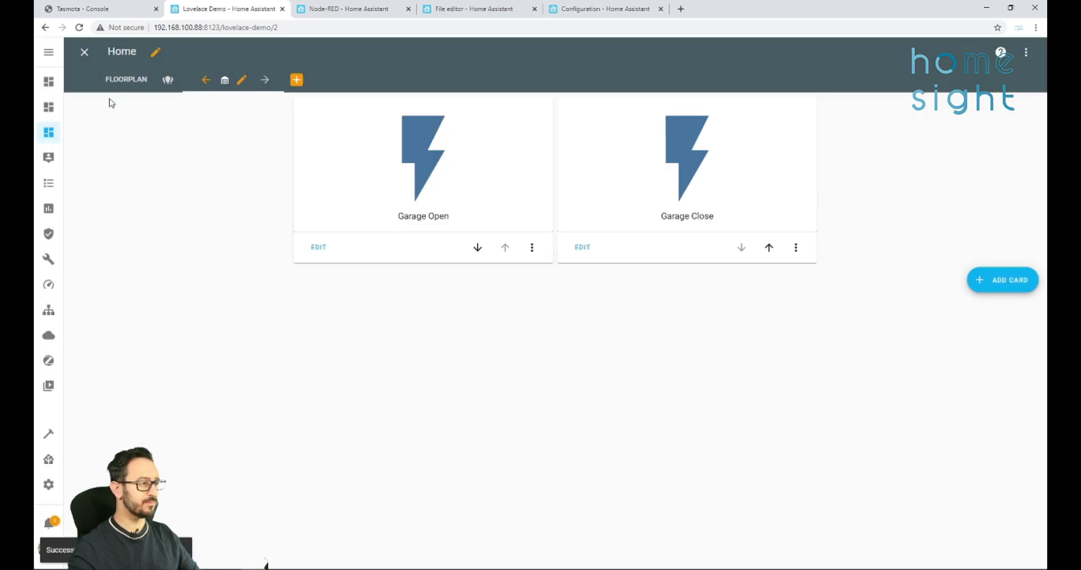
Exit edit mode and tap Garage Open, then Garage Close, to trigger each relay
left_click(84, 53)
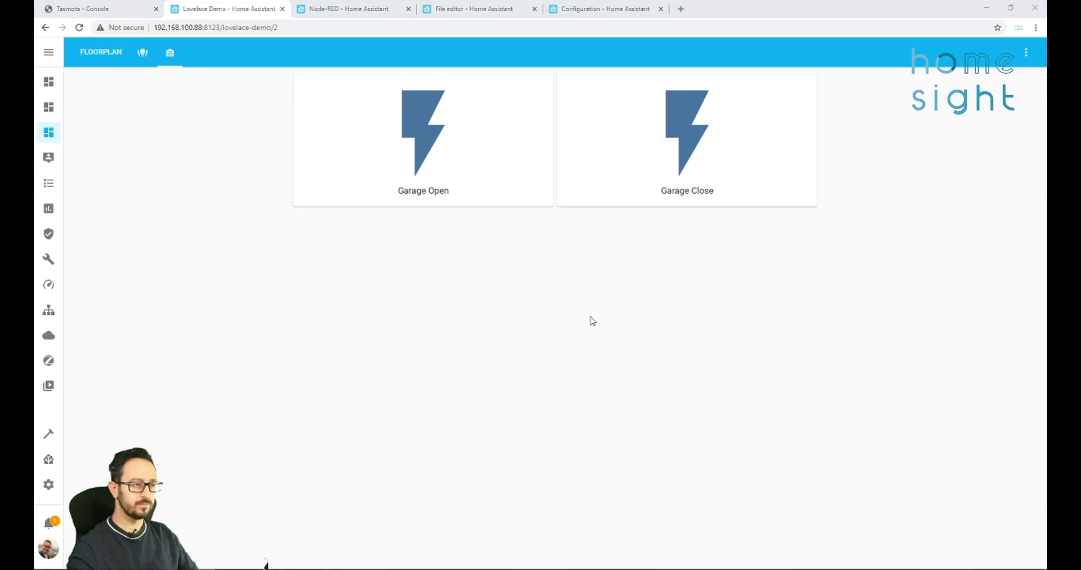
left_click(427, 155)
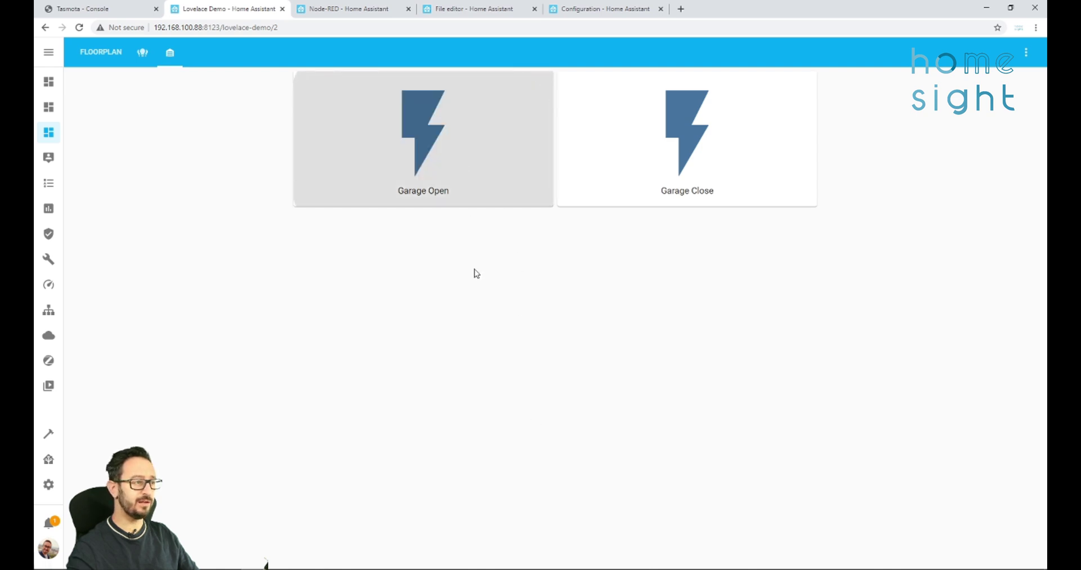
left_click(702, 195)
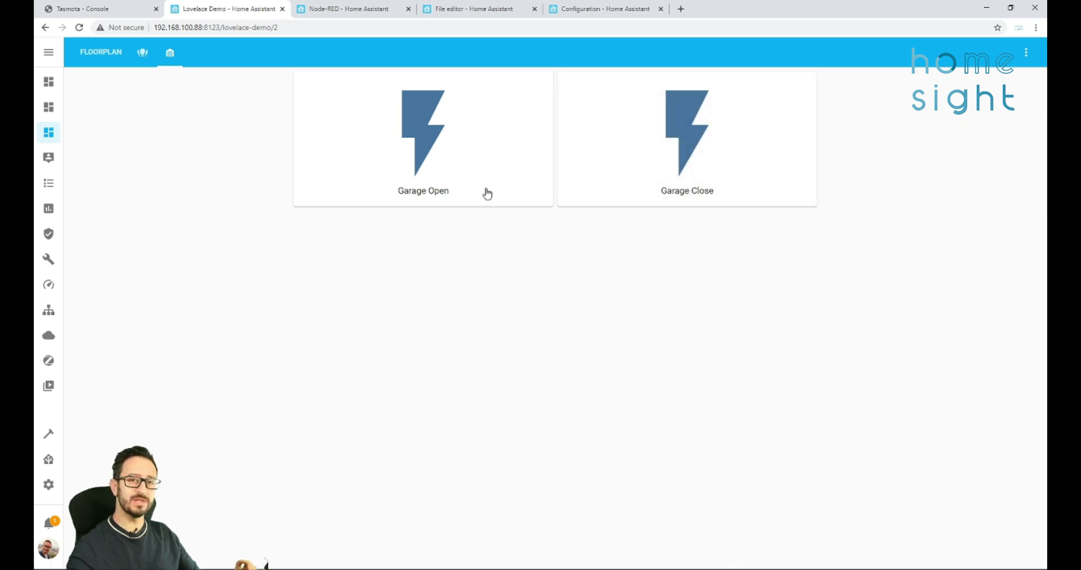
Add an events: state node watching switch.garage_open, triggered when its state is 'on'
left_click(366, 12)
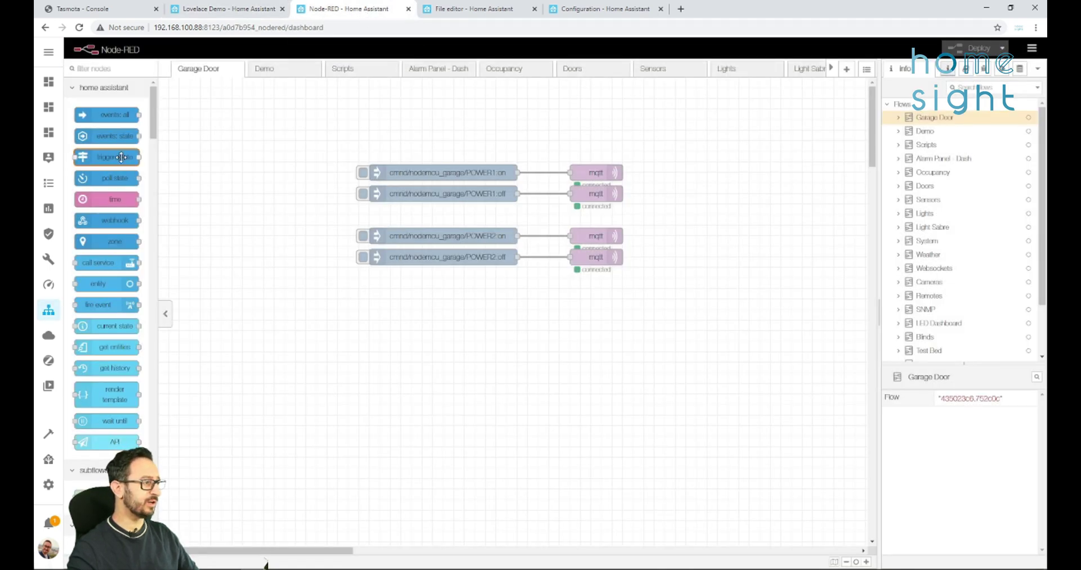
left_click_drag(116, 136, 413, 330)
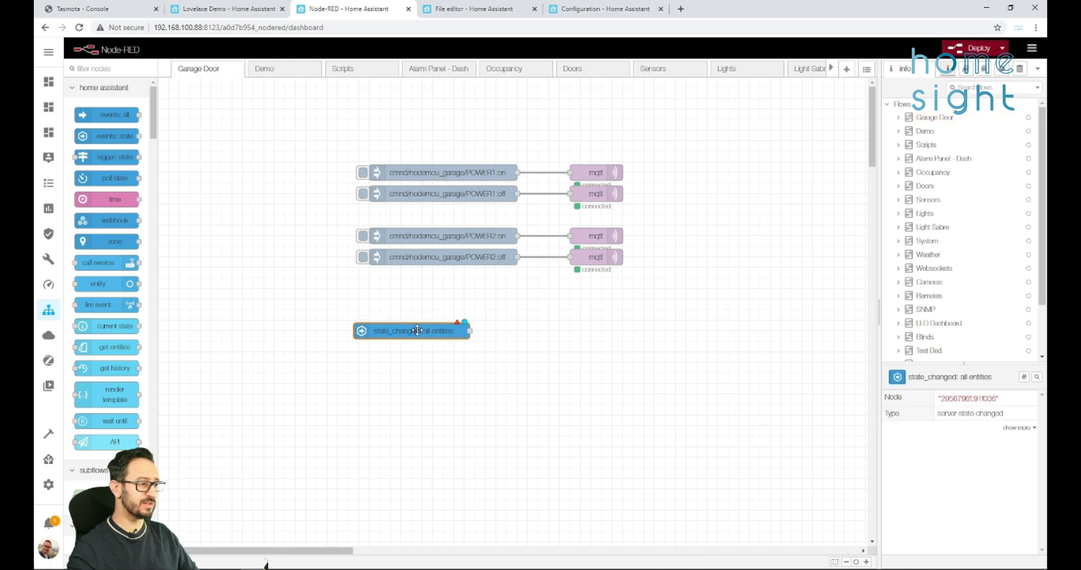
double_click(420, 331)
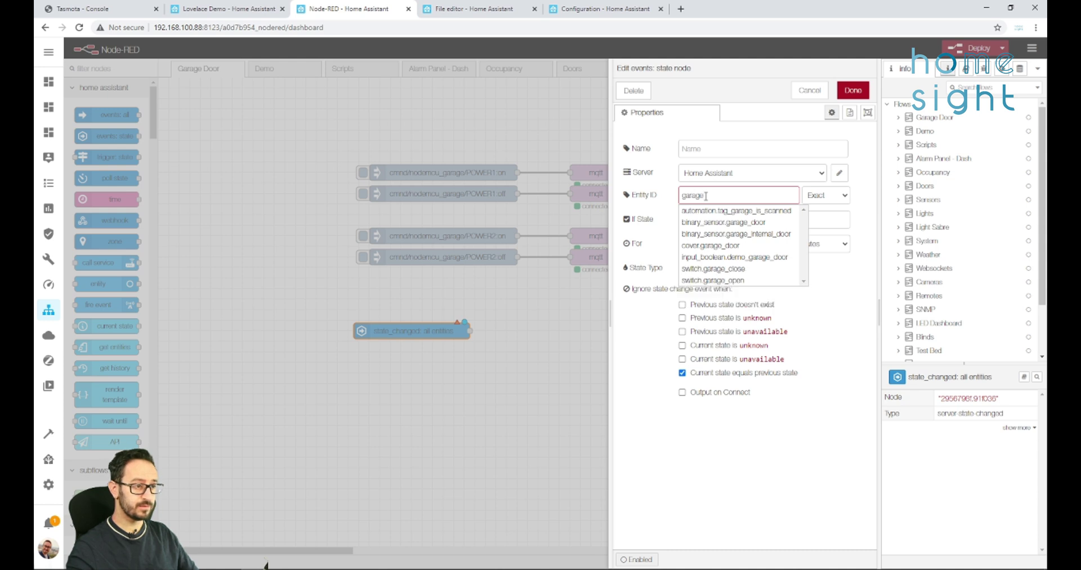
left_click(721, 281)
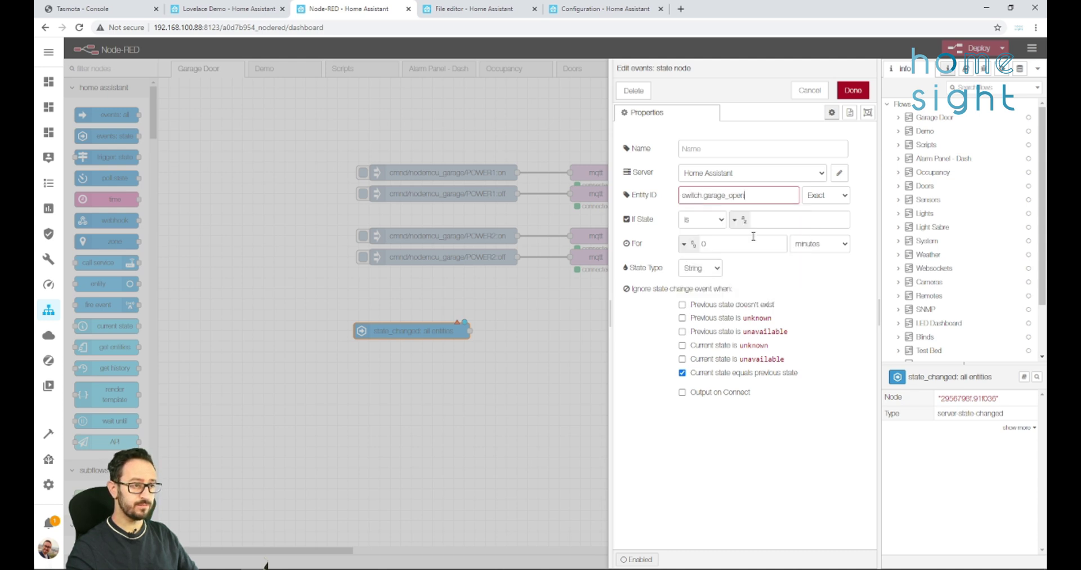
left_click(765, 221)
type("on")
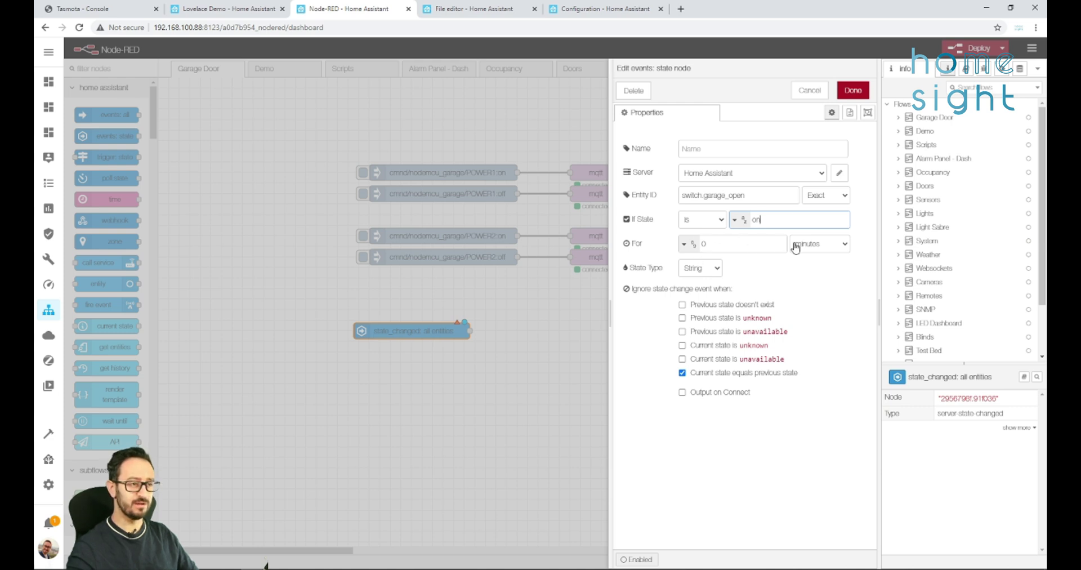
left_click(853, 91)
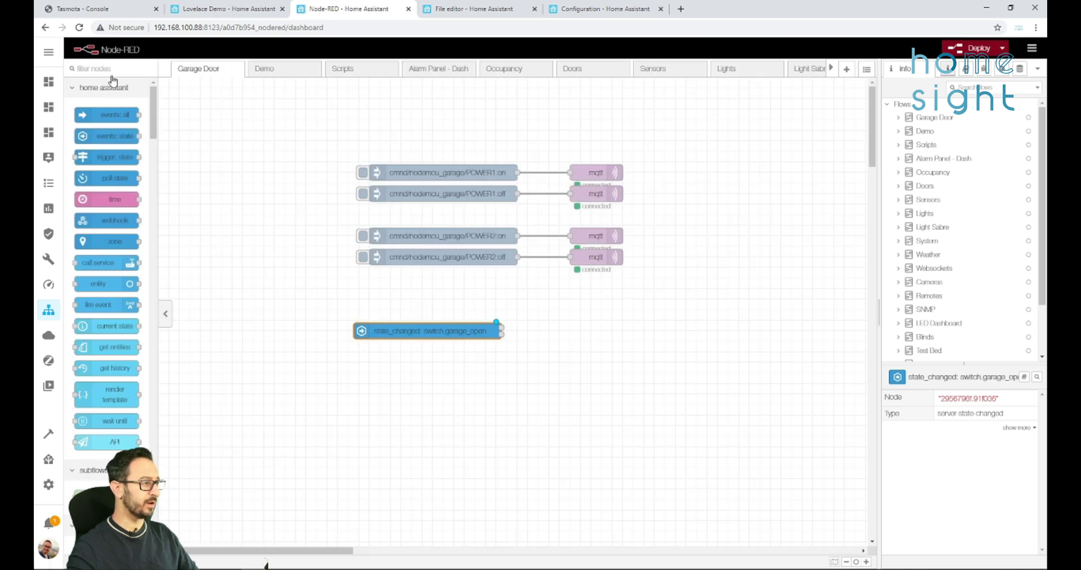
Add a delay node, wire the state node into it, and set the delay to 1 second
left_click(112, 70)
type("delay")
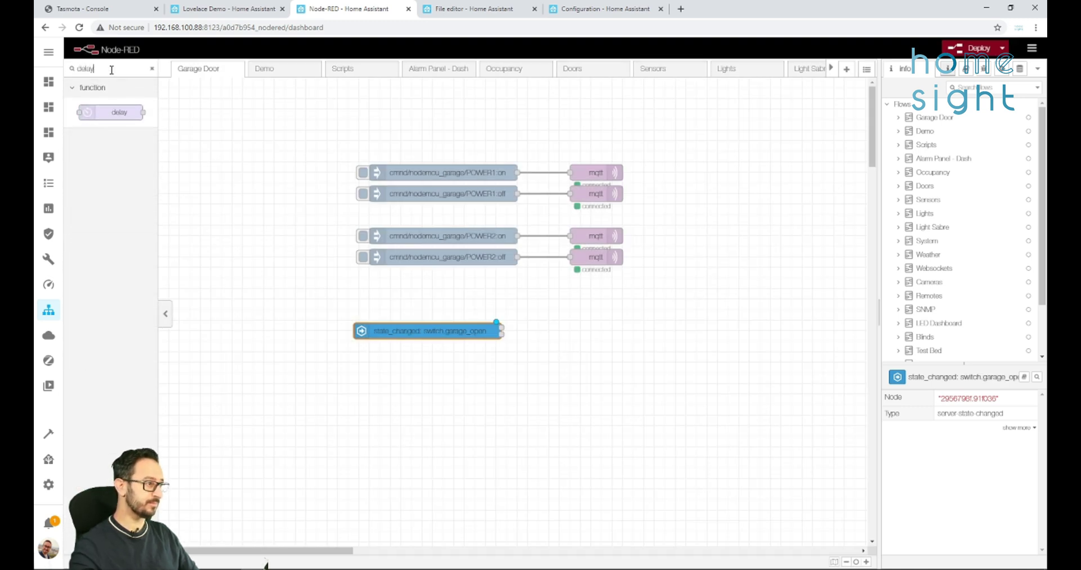
left_click_drag(107, 105, 560, 335)
left_click_drag(498, 325, 537, 328)
double_click(563, 331)
double_click(697, 198)
type("1")
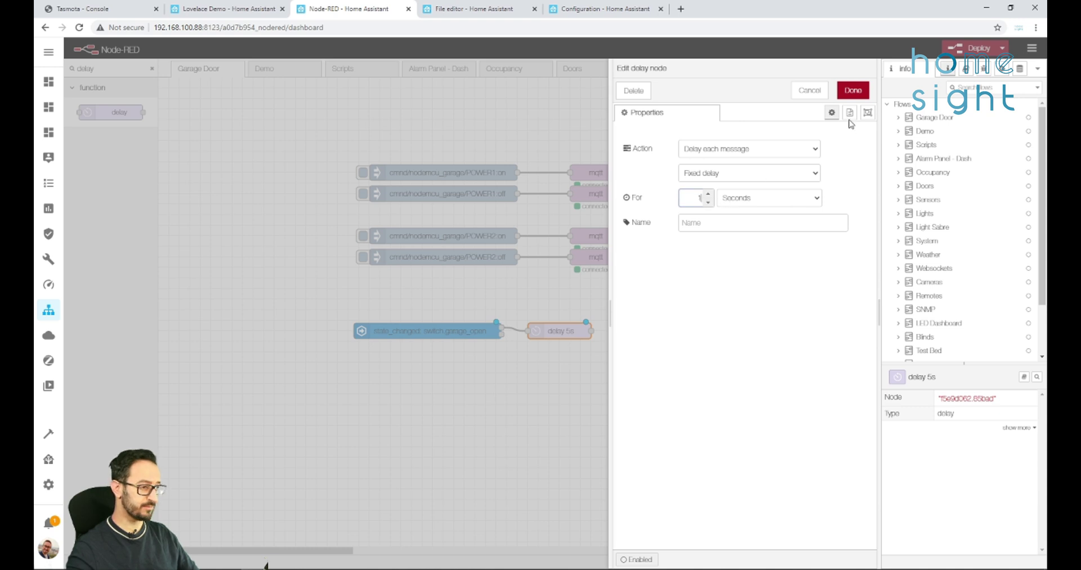
left_click(853, 90)
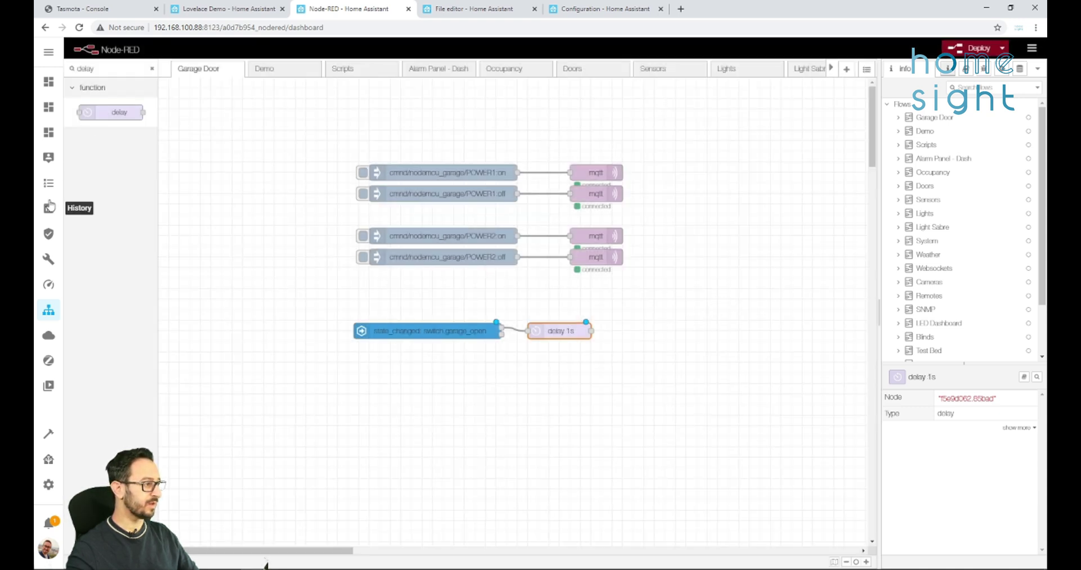
Add a call service node after the delay, using domain switch and service turn_off
left_click(152, 68)
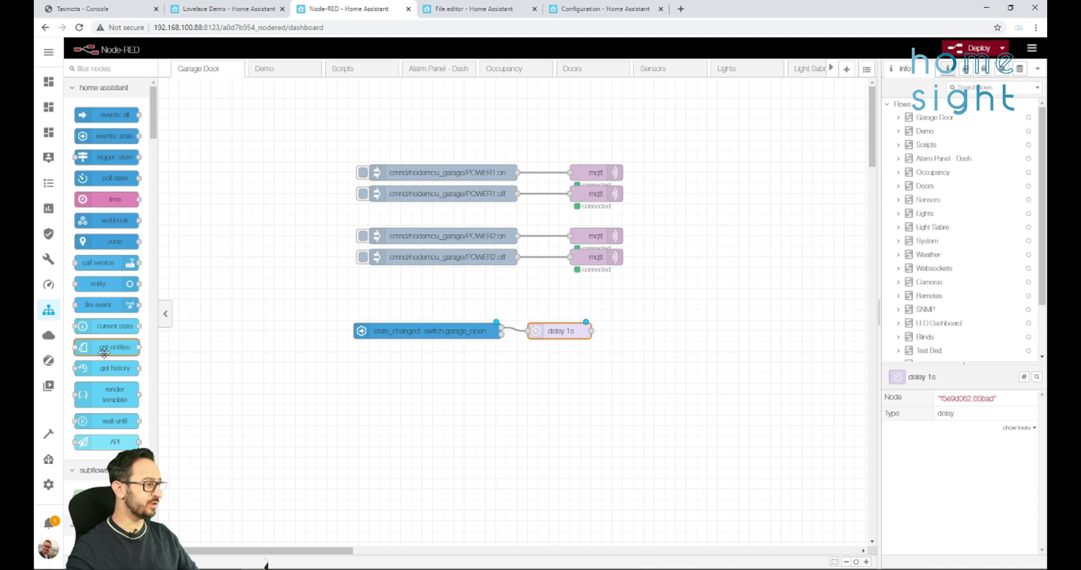
left_click_drag(102, 262, 629, 331)
double_click(674, 326)
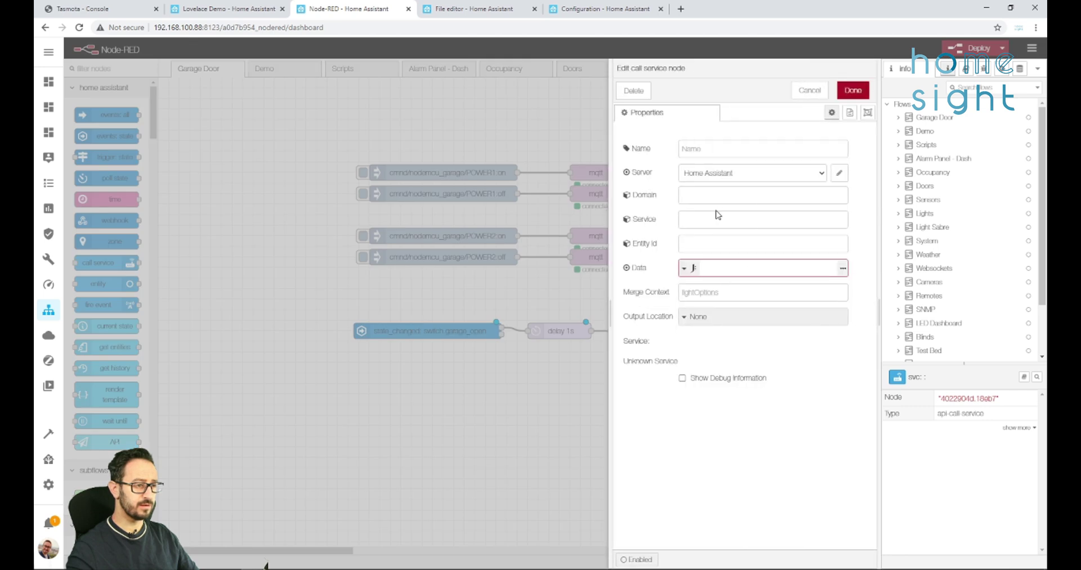
left_click(714, 197)
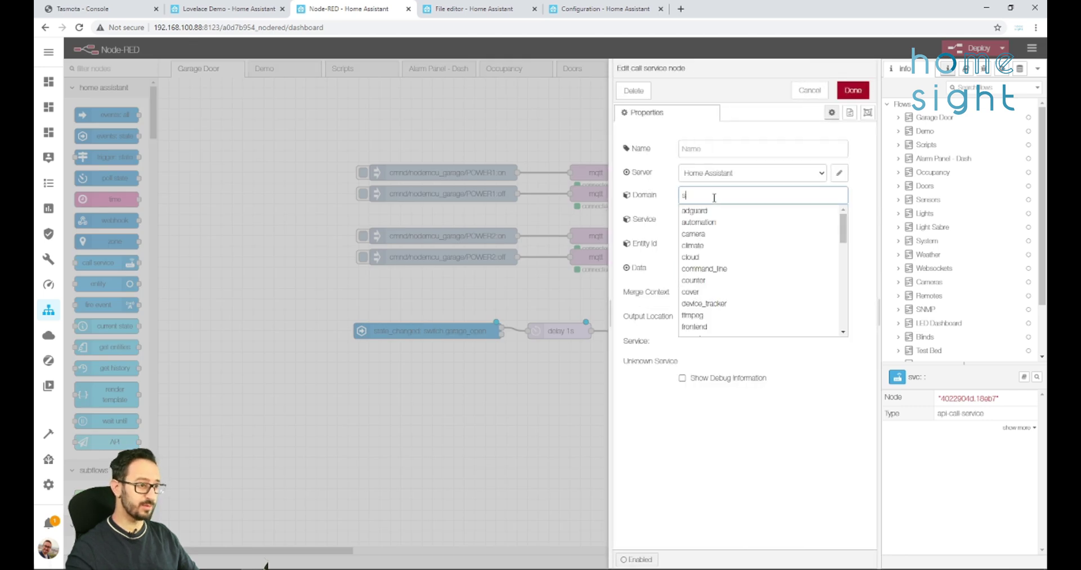
type("swi")
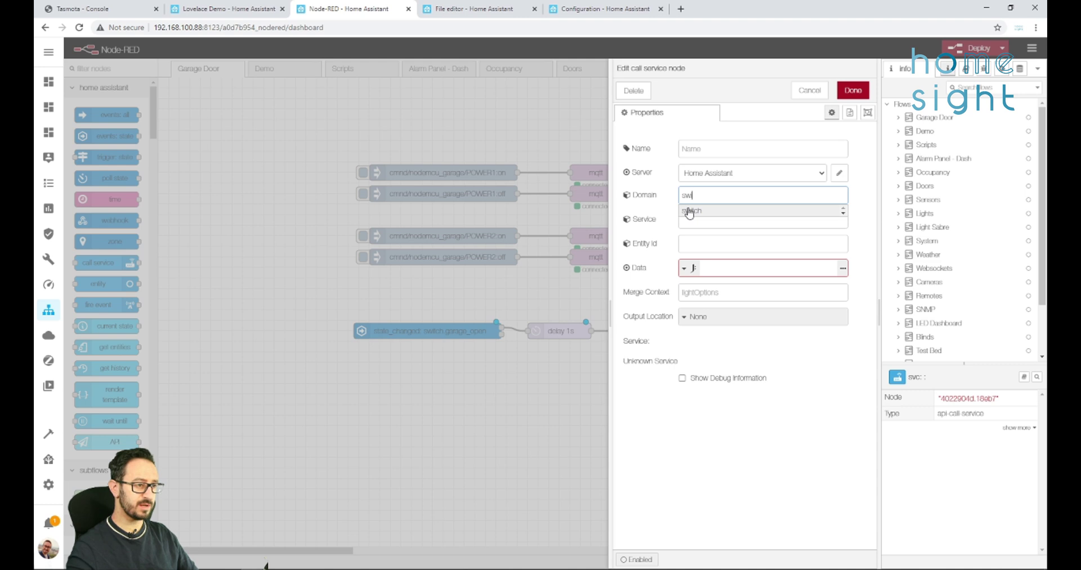
left_click(688, 210)
left_click(719, 221)
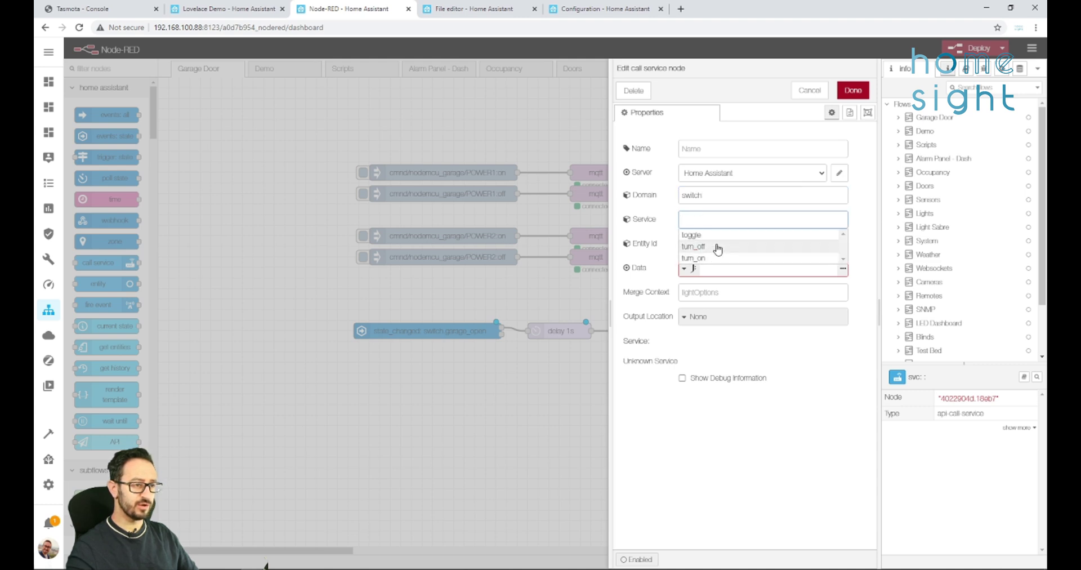
left_click(718, 248)
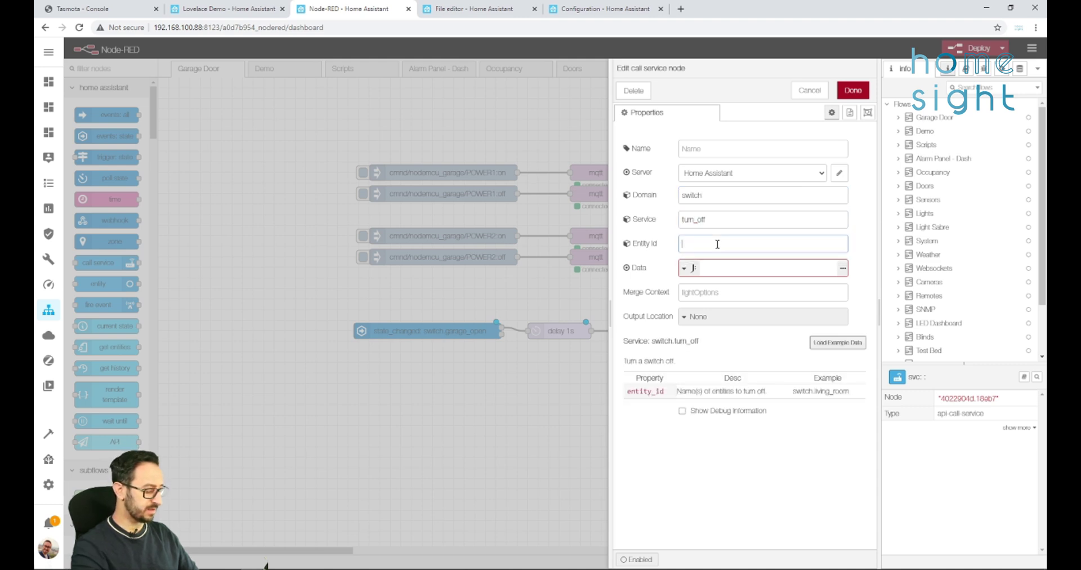
Set the call service node's target entity to switch.garage_open and confirm the settings
left_click(717, 243)
type("garage")
left_click(708, 333)
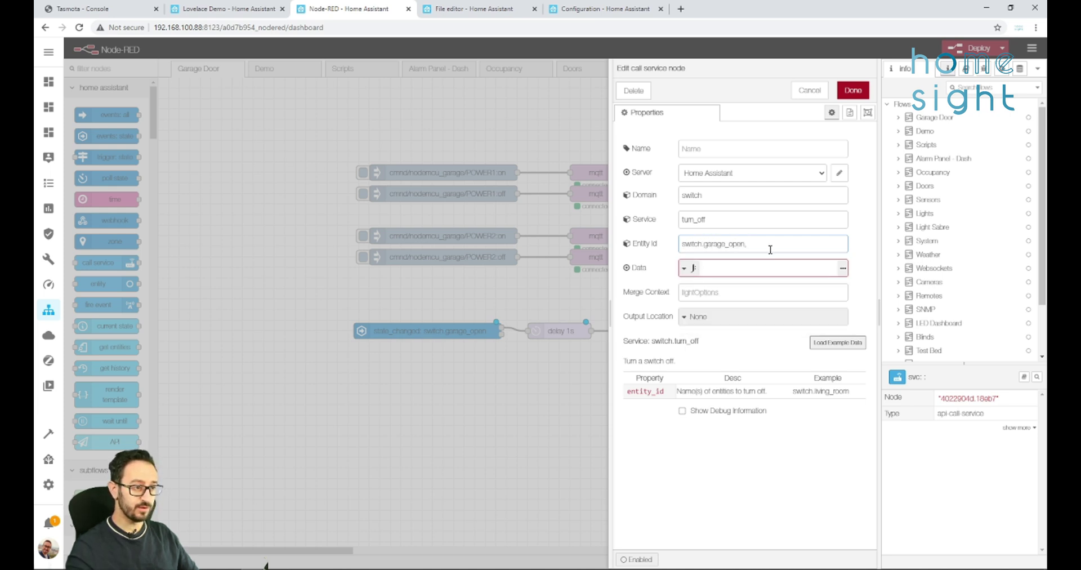
key("BackSpace")
key("BackSpace")
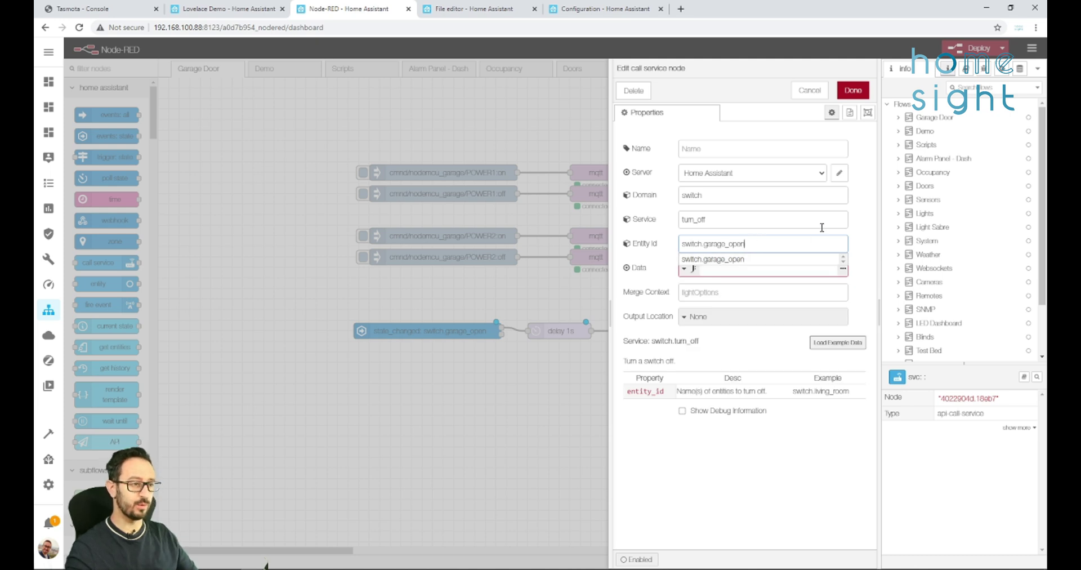
left_click(859, 237)
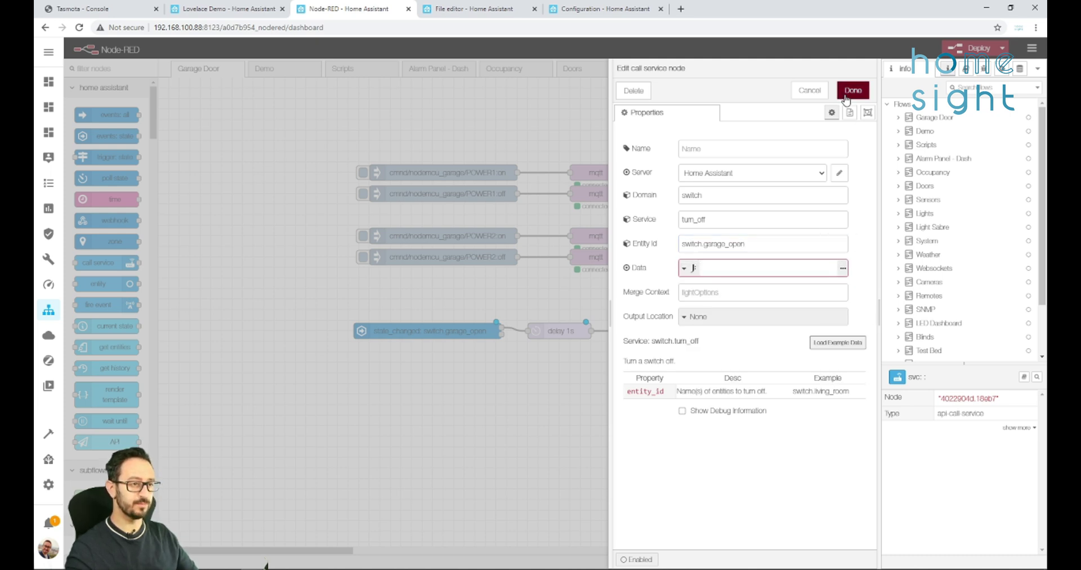
left_click(854, 90)
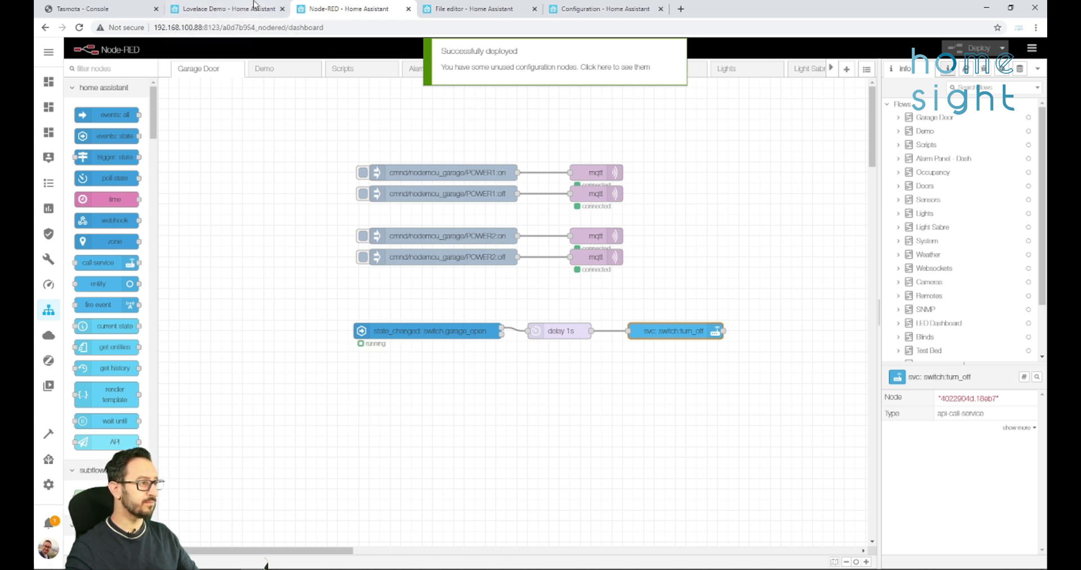
left_click(254, 5)
Toggle Garage Close on and off, then tap Garage Open twice to check it turns itself off
left_click(642, 165)
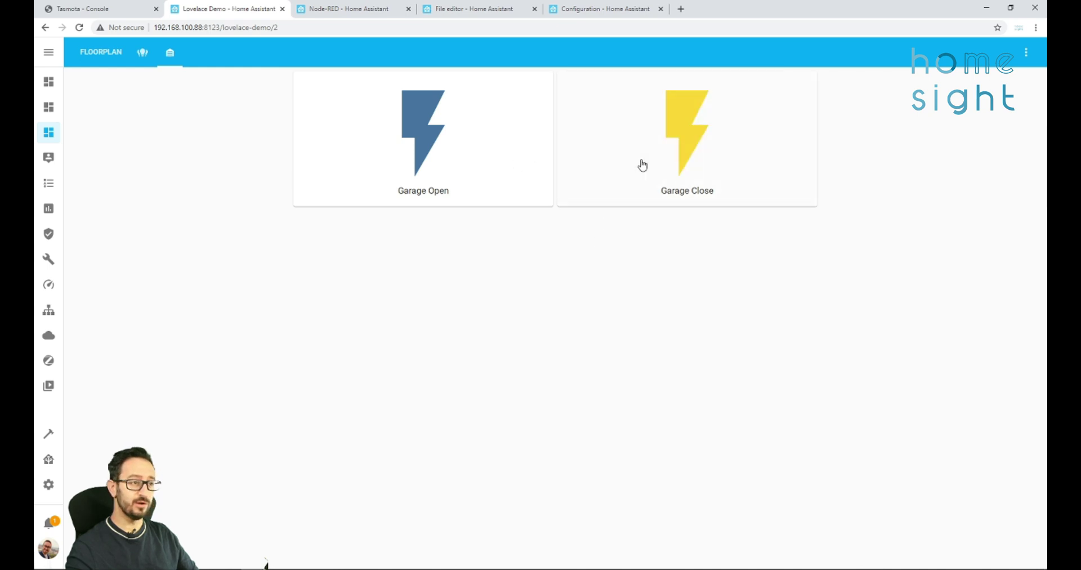
left_click(697, 185)
left_click(420, 152)
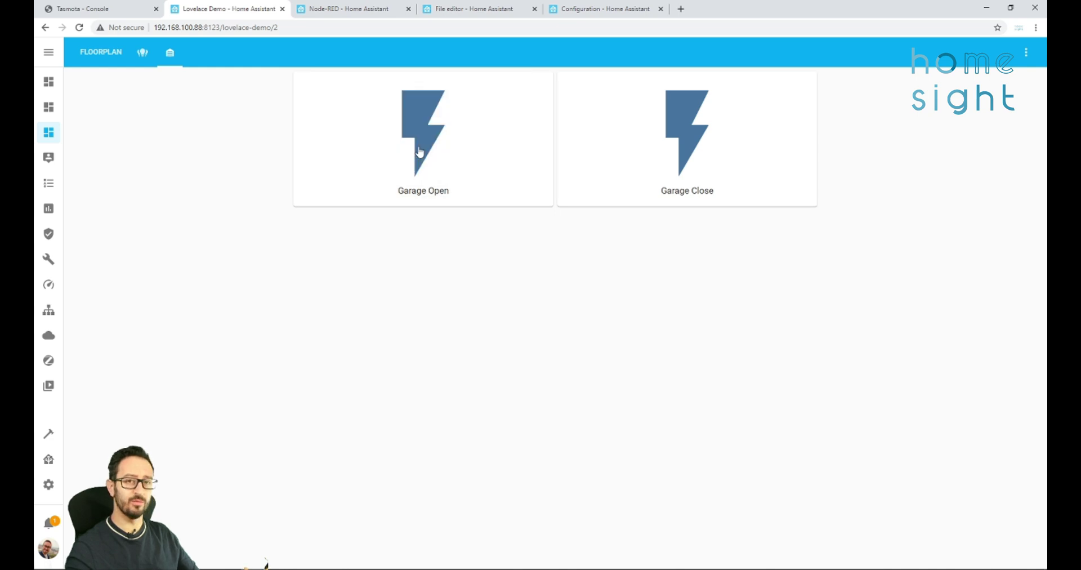
left_click(420, 152)
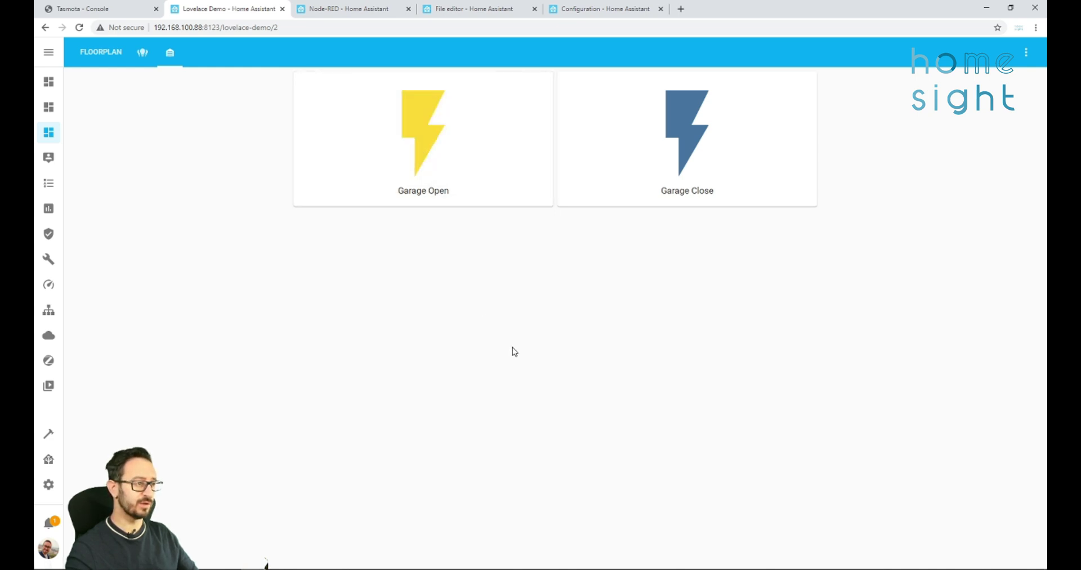
Duplicate the three-node auto-off flow and place the copy below the original
left_click(387, 7)
left_click_drag(769, 310, 303, 385)
key("ctrl+c")
key("ctrl+v")
left_click(430, 385)
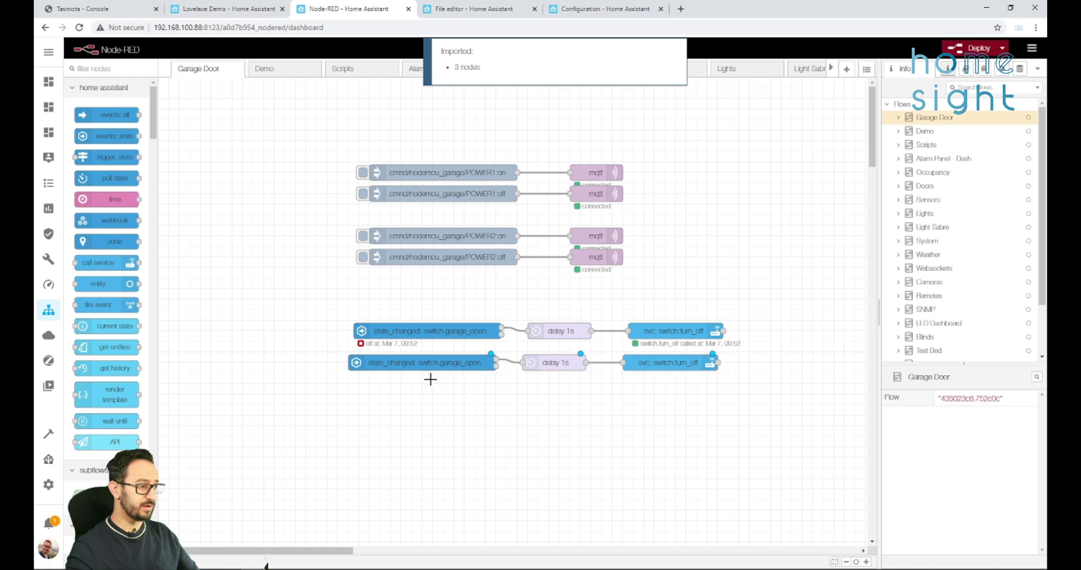
Change the copied state node's entity to switch.garage_close
double_click(447, 373)
left_click(732, 195)
key("BackSpace")
key("BackSpace")
key("BackSpace")
key("BackSpace")
type("close")
left_click(853, 90)
Change the copied turn_off target to switch.garage_close and deploy both flows
double_click(686, 362)
left_click_drag(728, 243, 746, 243)
type("close")
left_click(853, 90)
left_click(968, 48)
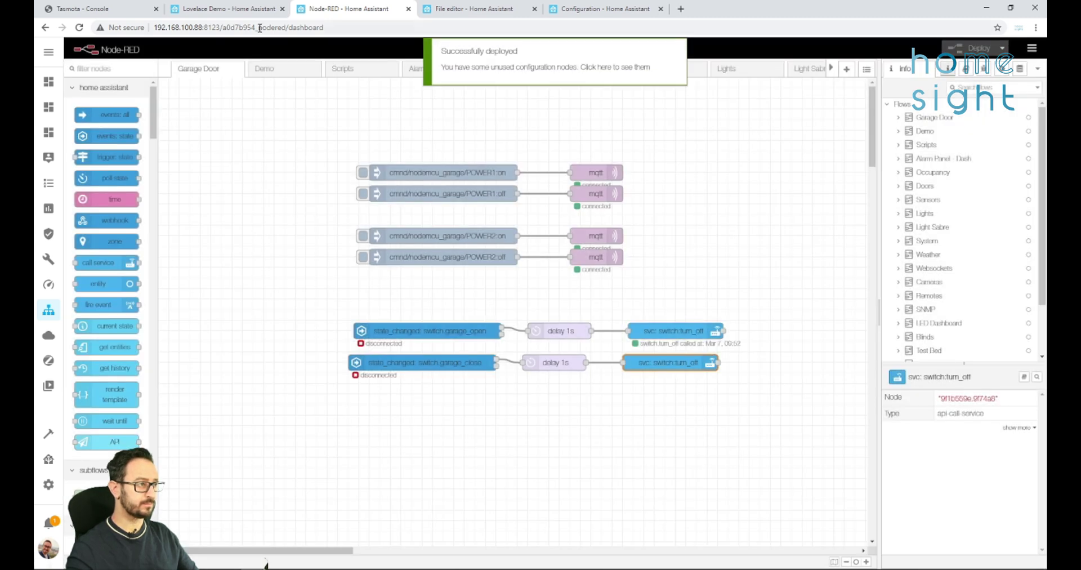
Tap Garage Close on, off and on again, then Garage Open, watching each switch back off
left_click(232, 11)
left_click(728, 141)
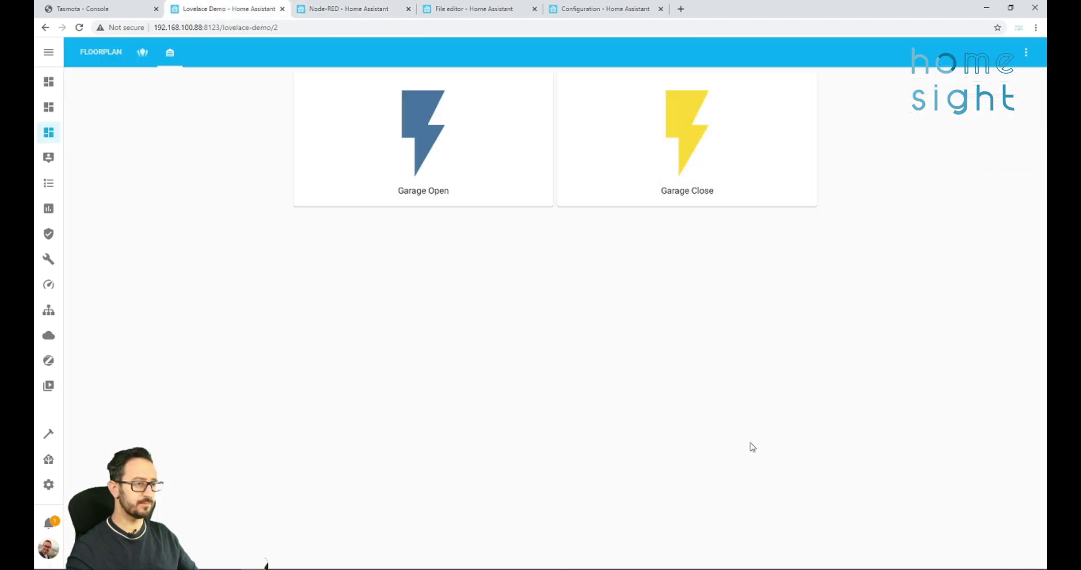
left_click(742, 194)
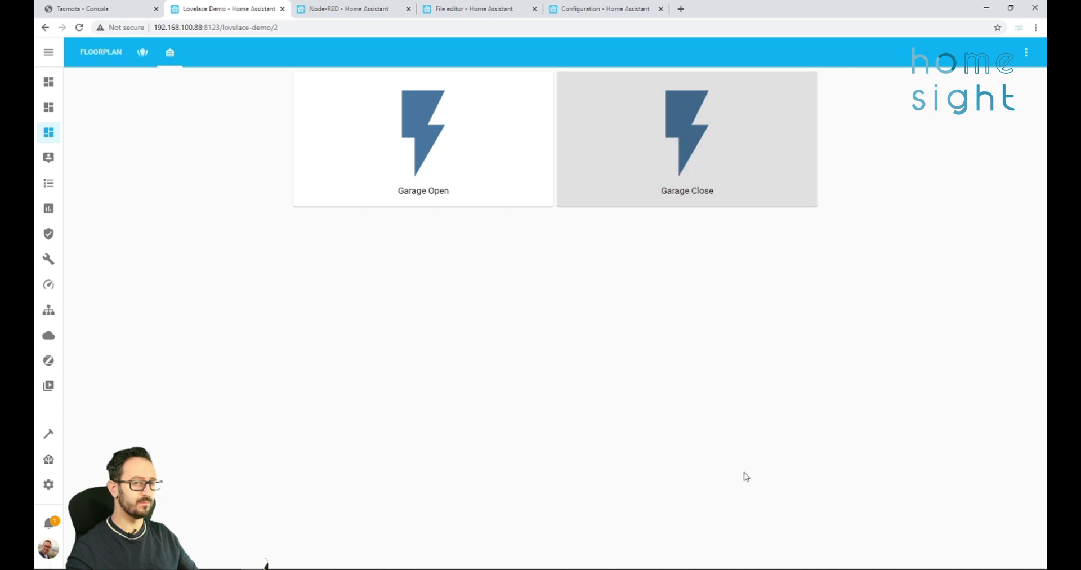
left_click(716, 204)
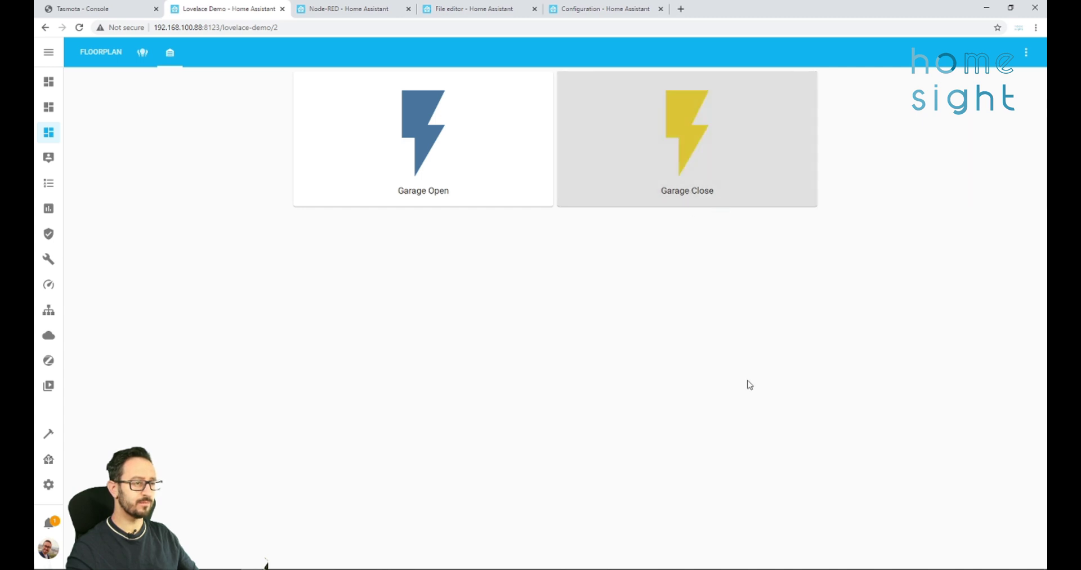
left_click(394, 162)
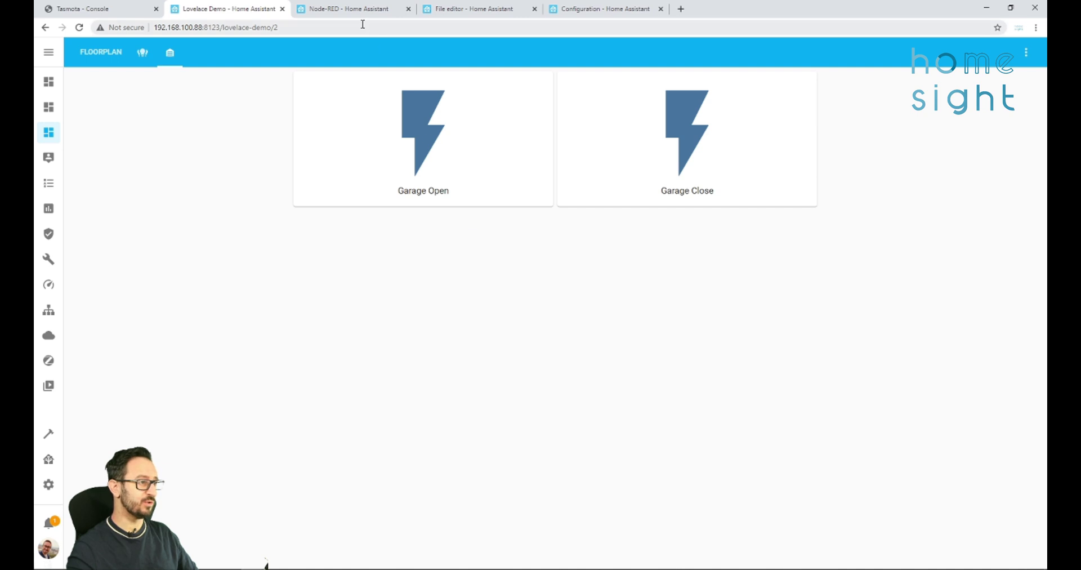
Scroll up to the cover: section and highlight the garage_door template cover block's lines
left_click(455, 10)
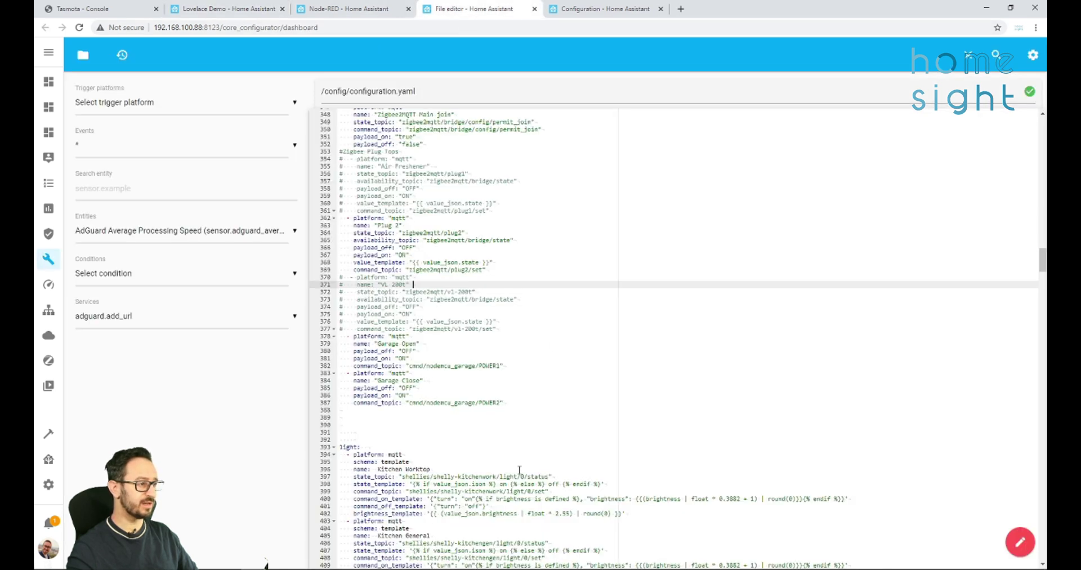
scroll(519, 470, "up", 10)
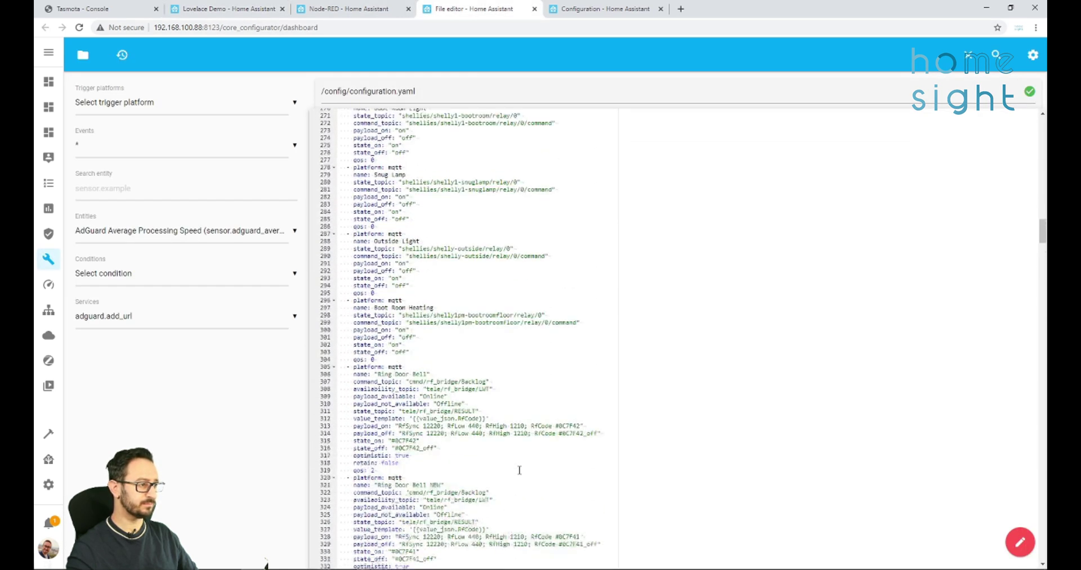
scroll(519, 469, "up", 6)
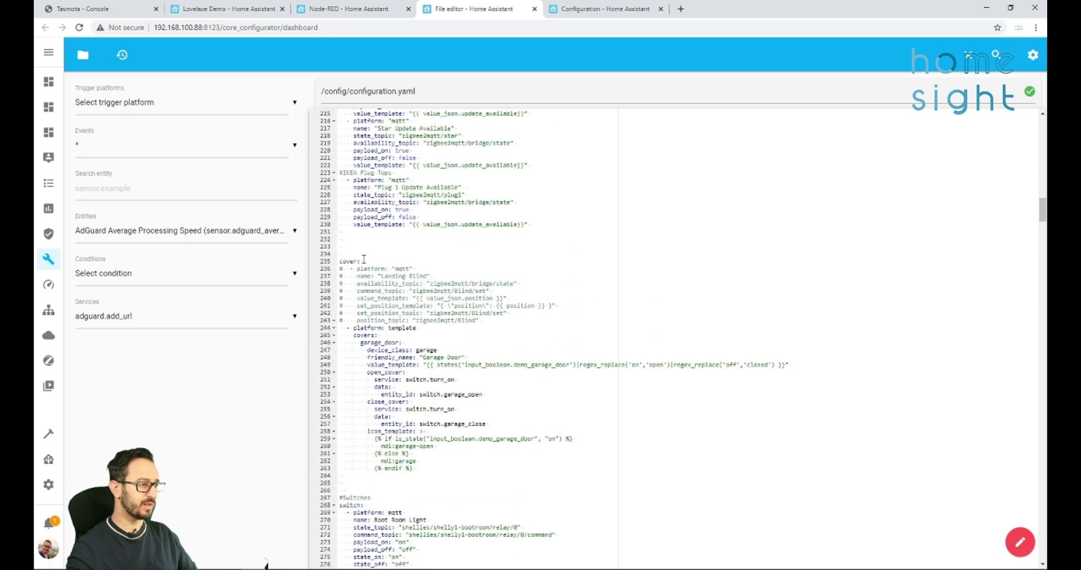
left_click_drag(364, 260, 335, 258)
left_click(459, 373)
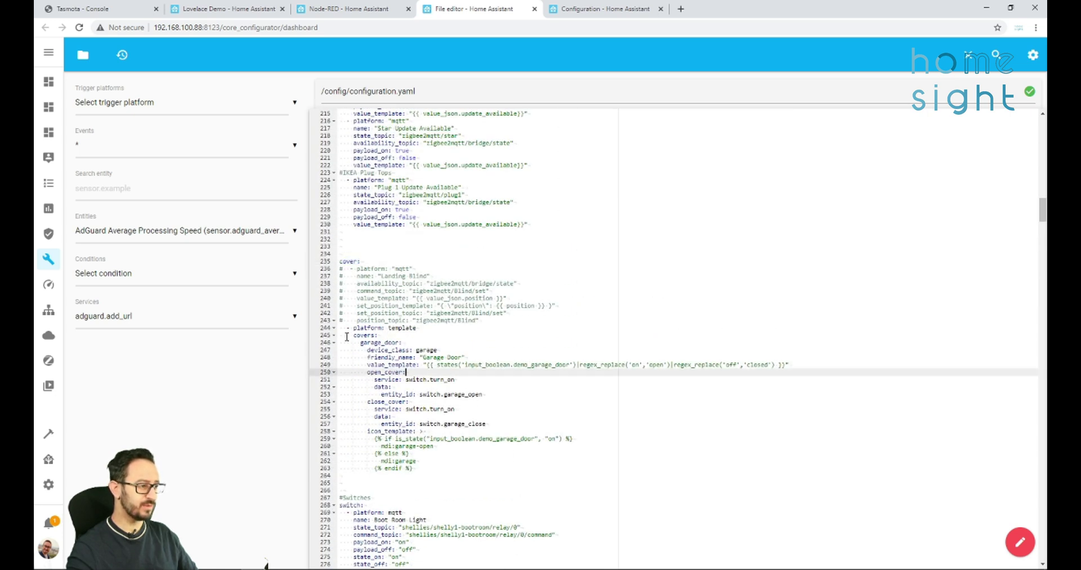
left_click_drag(343, 328, 434, 468)
left_click(434, 469)
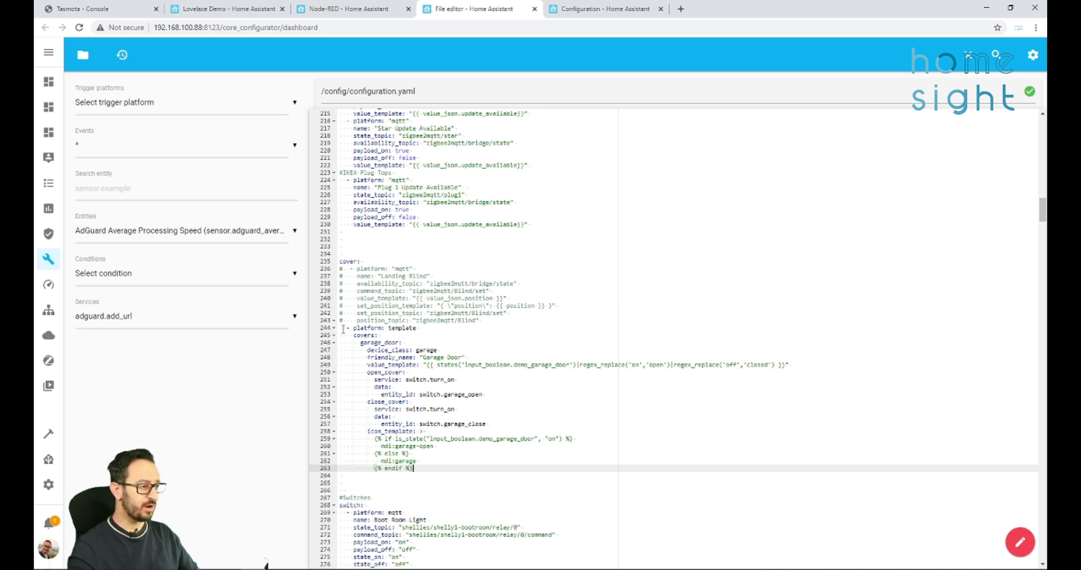
left_click_drag(340, 330, 425, 467)
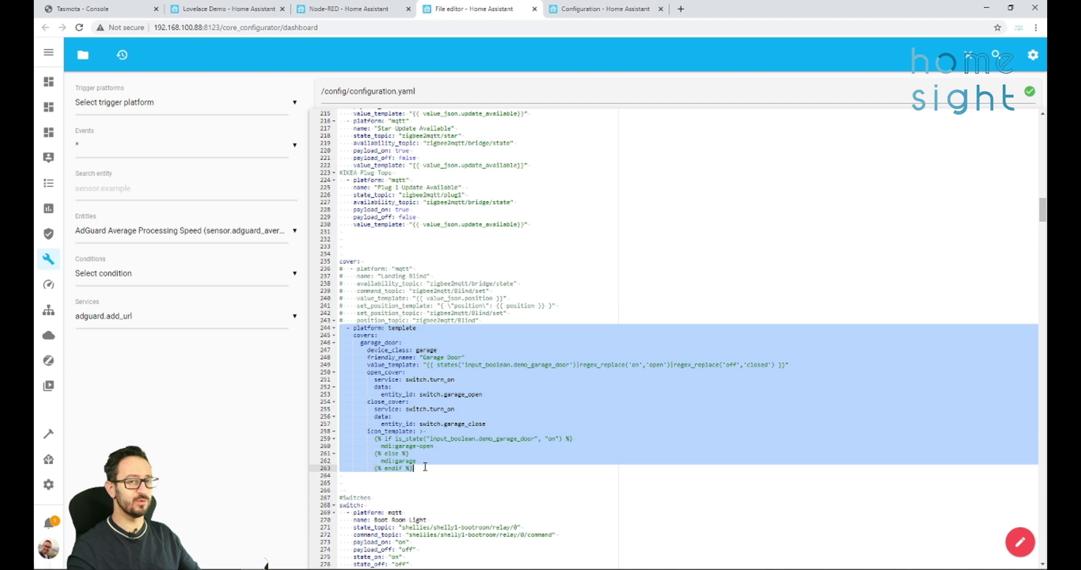
left_click(425, 467)
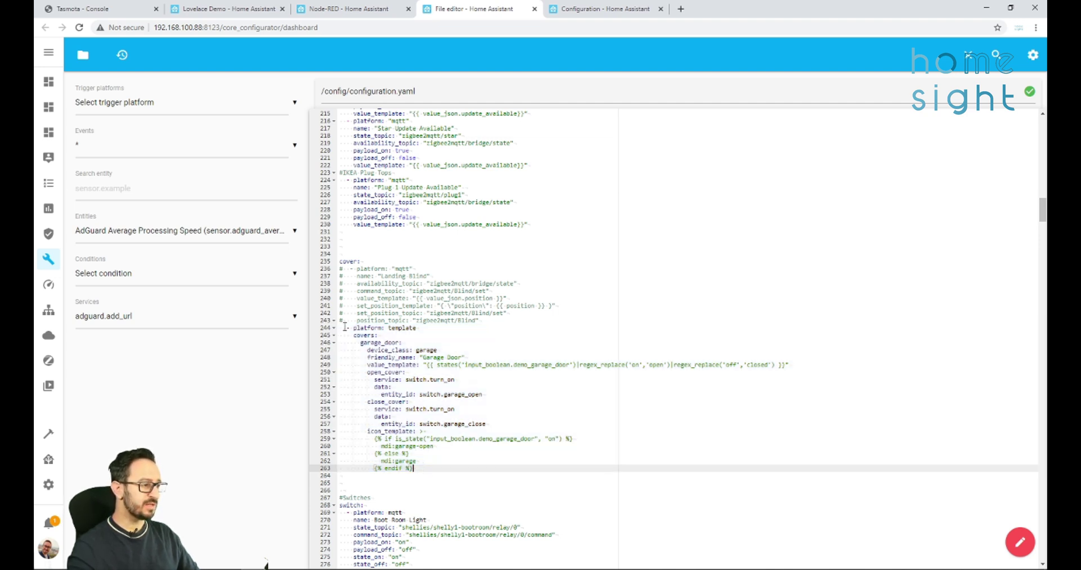
left_click_drag(342, 328, 410, 332)
left_click(423, 328)
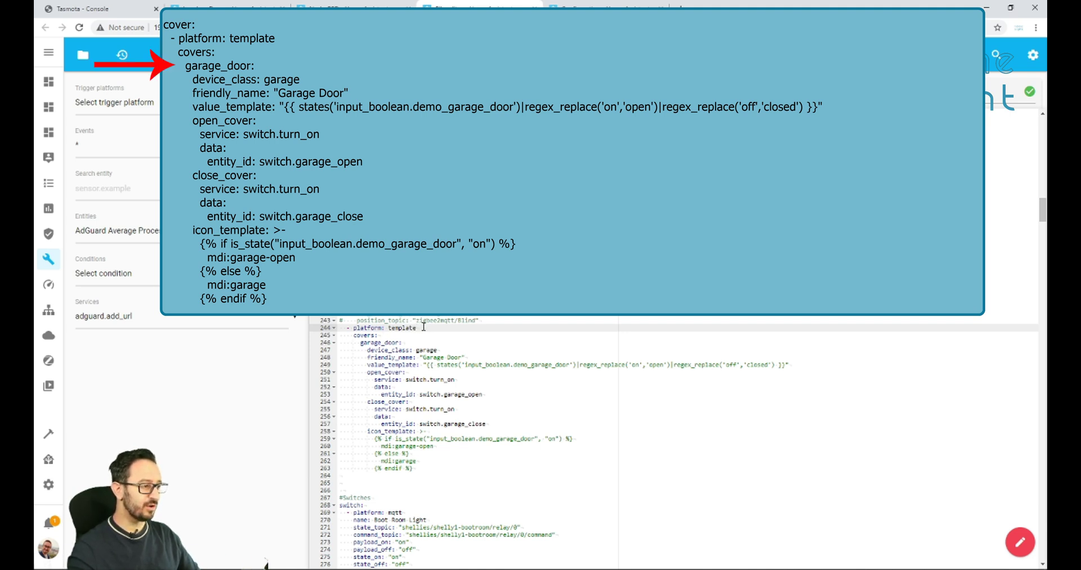
left_click(352, 336)
left_click(372, 342)
double_click(380, 342)
left_click(369, 349)
left_click_drag(369, 349, 439, 349)
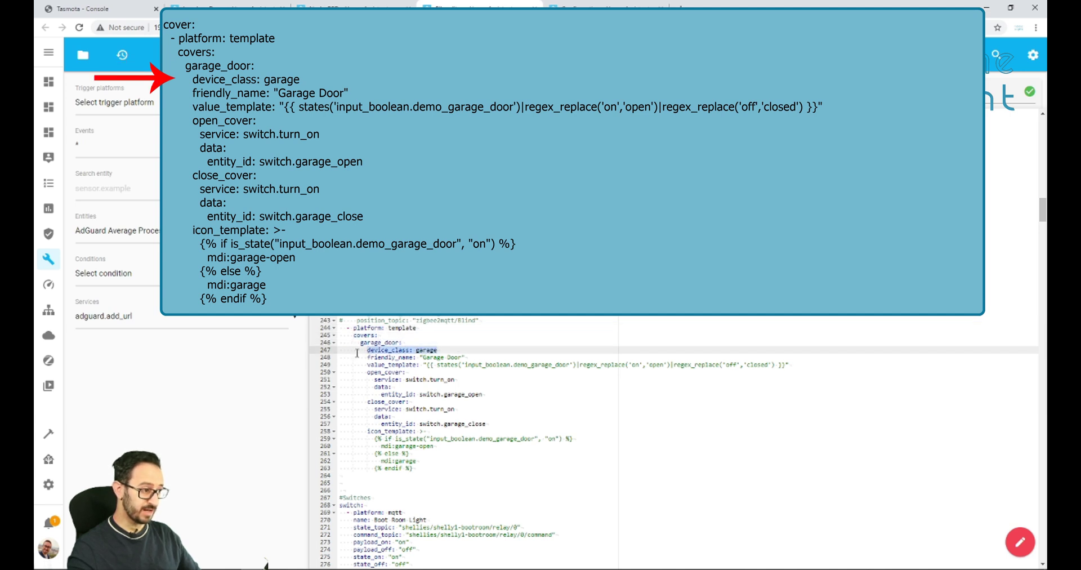
left_click_drag(368, 357, 480, 357)
left_click(481, 357)
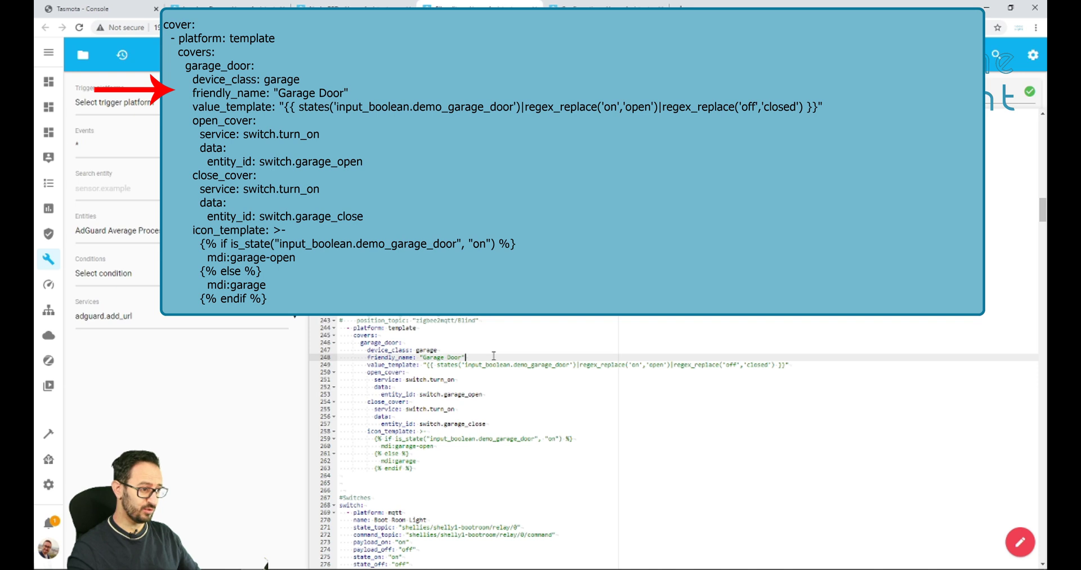
left_click_drag(366, 364, 790, 365)
left_click(807, 362)
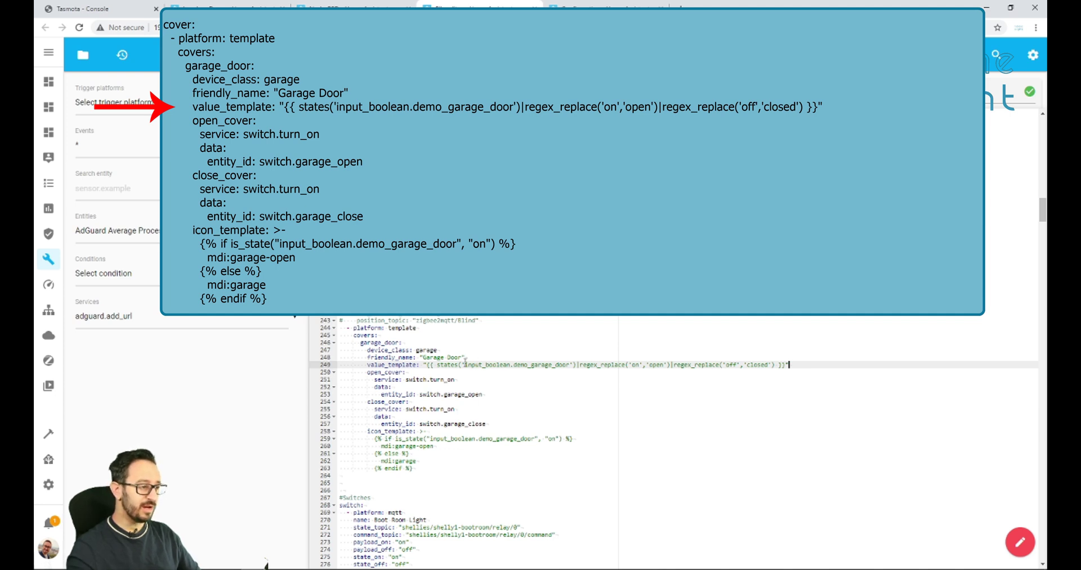
left_click_drag(466, 364, 569, 366)
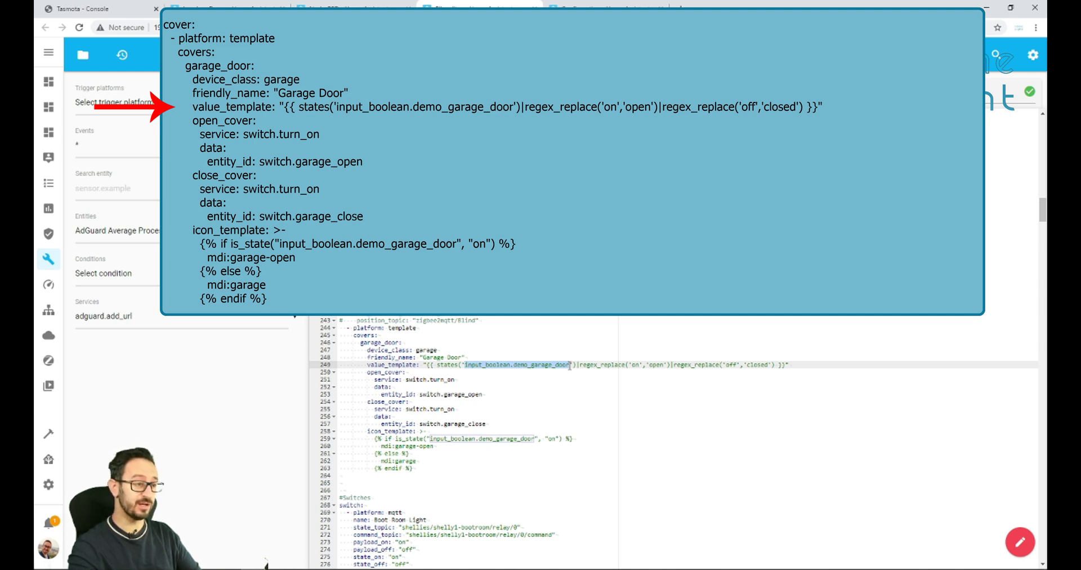
left_click(649, 365)
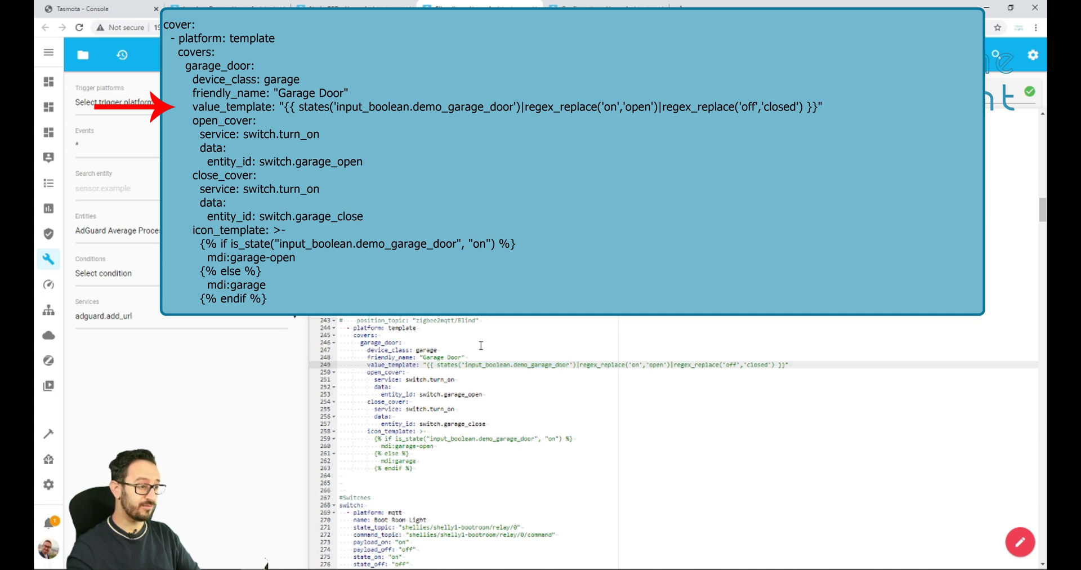
left_click_drag(581, 365, 664, 365)
double_click(637, 365)
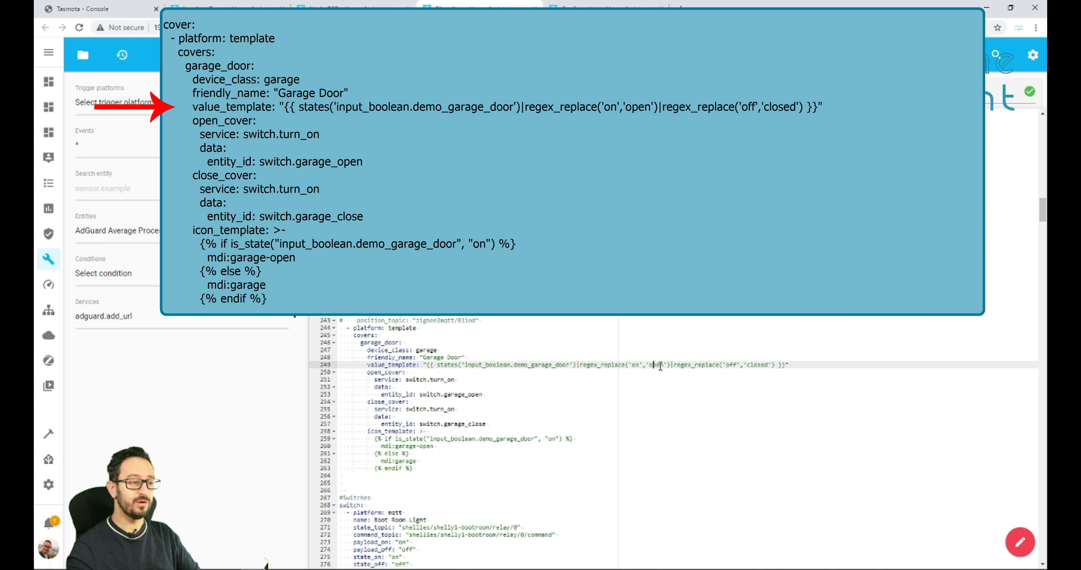
left_click(729, 365)
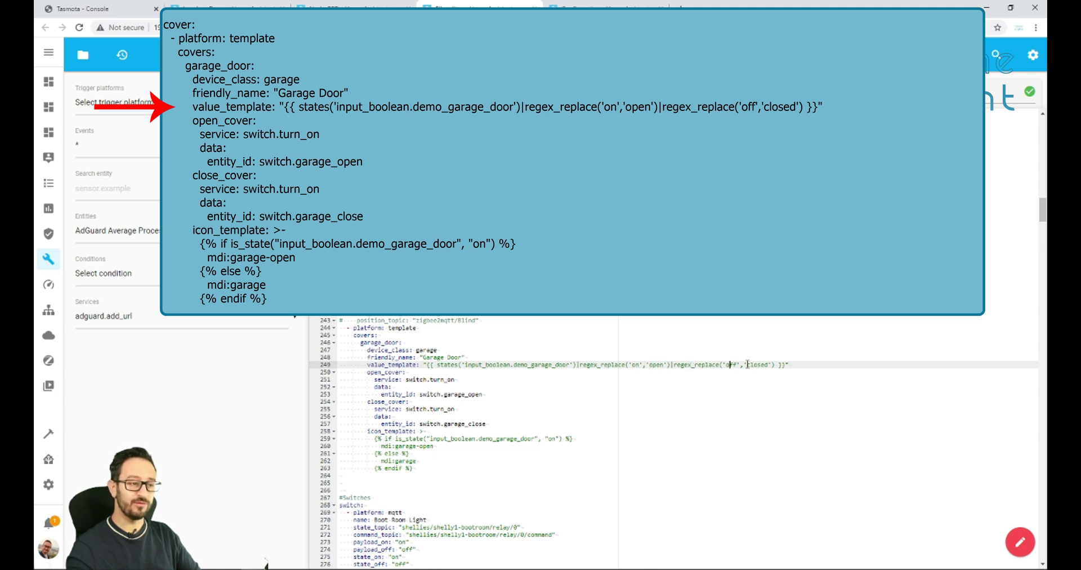
left_click_drag(748, 365, 768, 364)
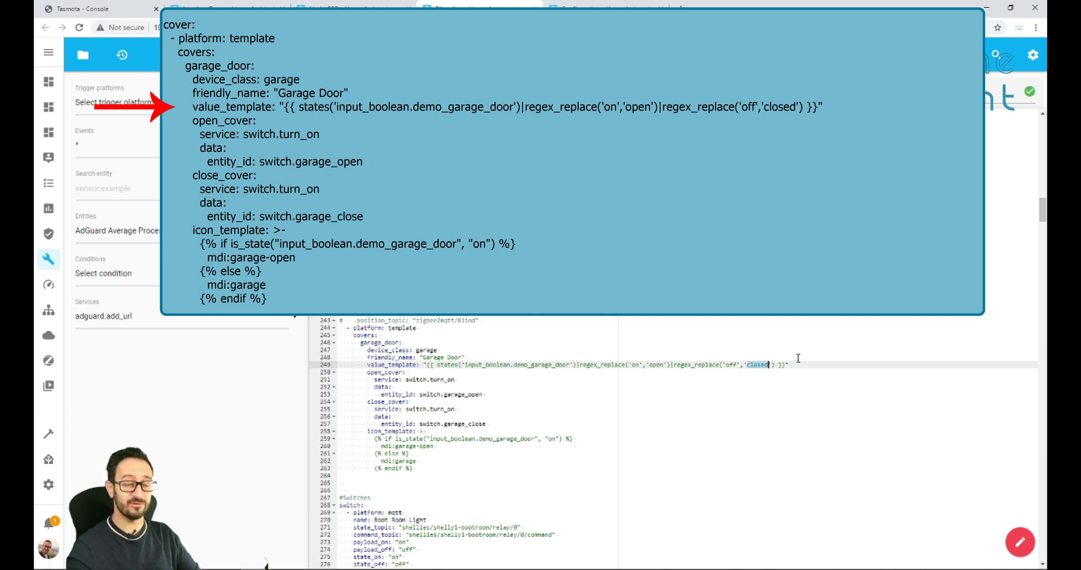
left_click(652, 364)
left_click_drag(749, 365, 766, 366)
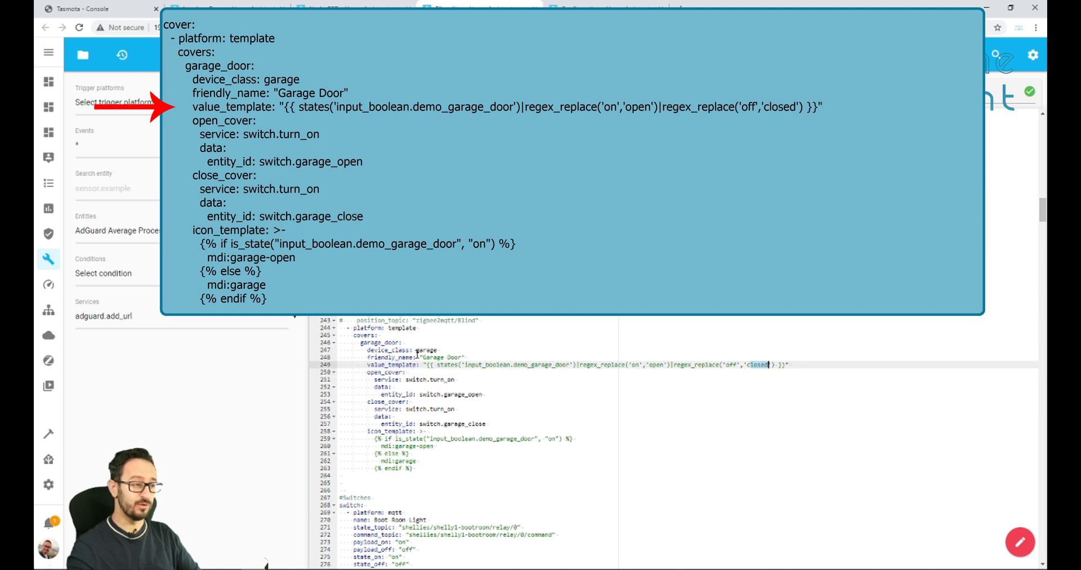
left_click_drag(464, 365, 570, 366)
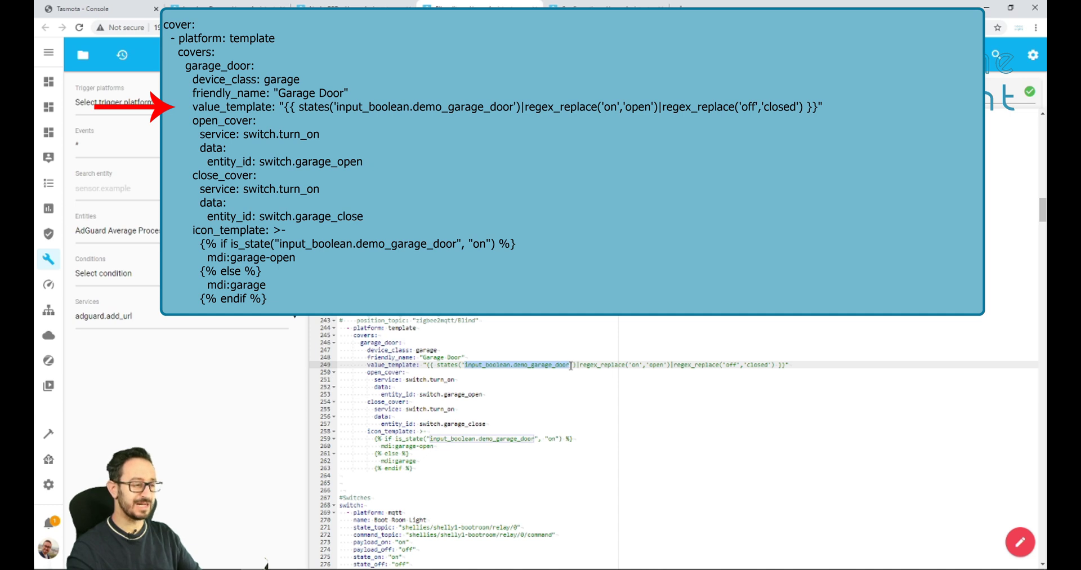
double_click(636, 364)
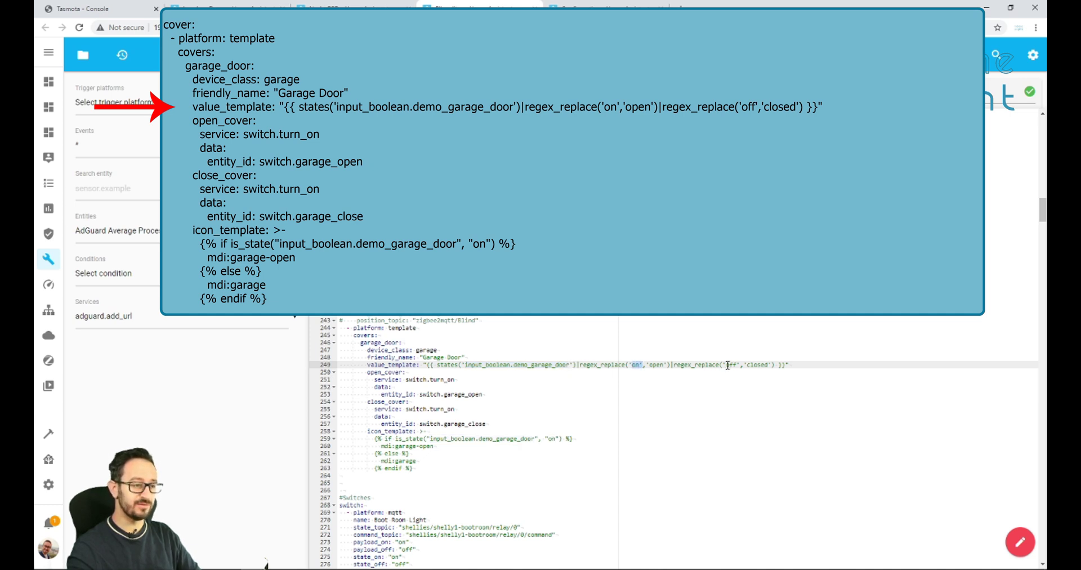
double_click(730, 365)
double_click(655, 364)
double_click(748, 365)
left_click(465, 370)
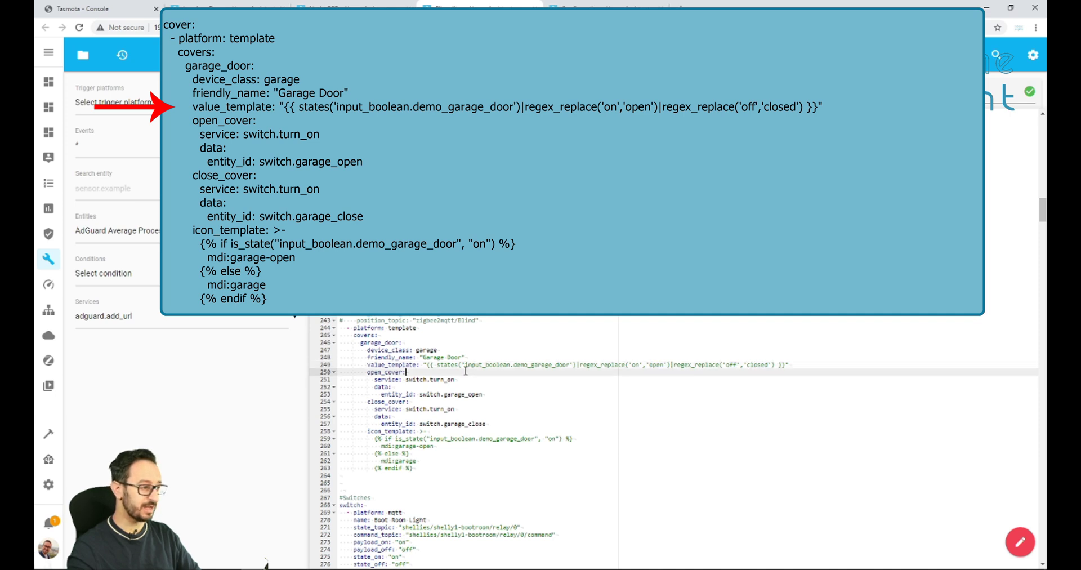
double_click(587, 364)
left_click(432, 357)
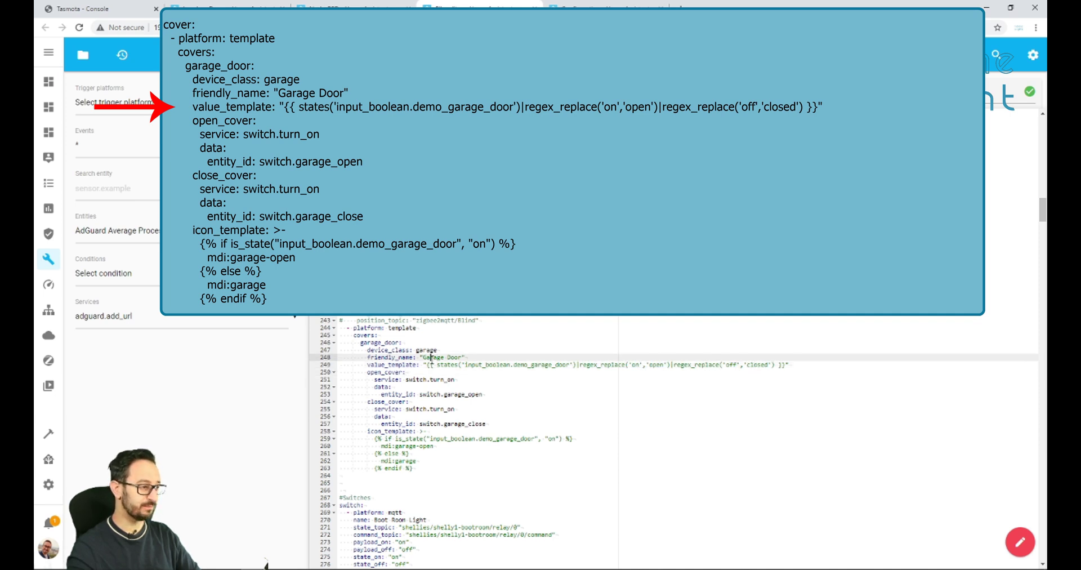
left_click_drag(367, 371, 413, 371)
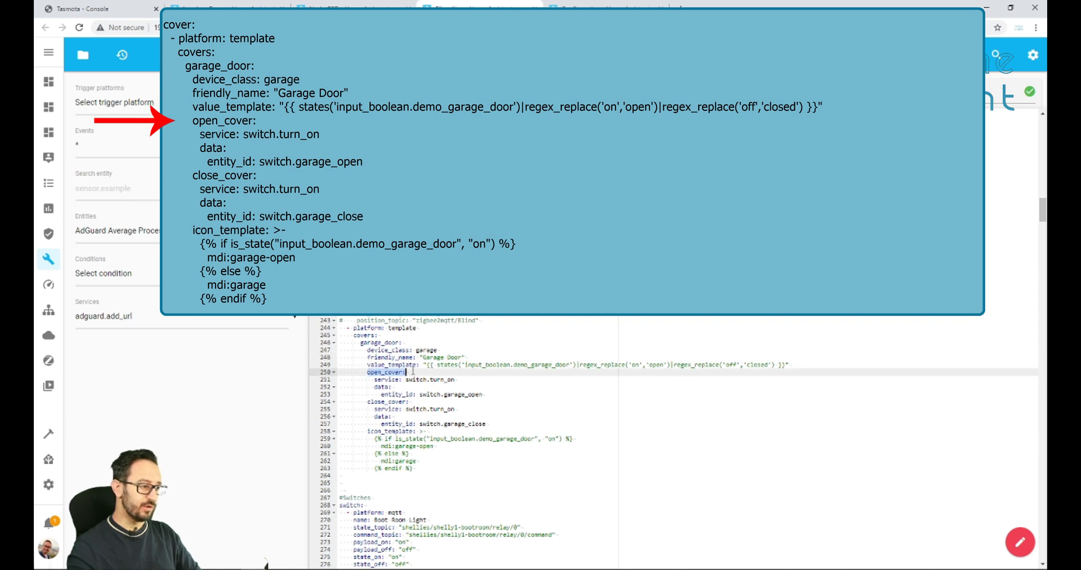
left_click(414, 373)
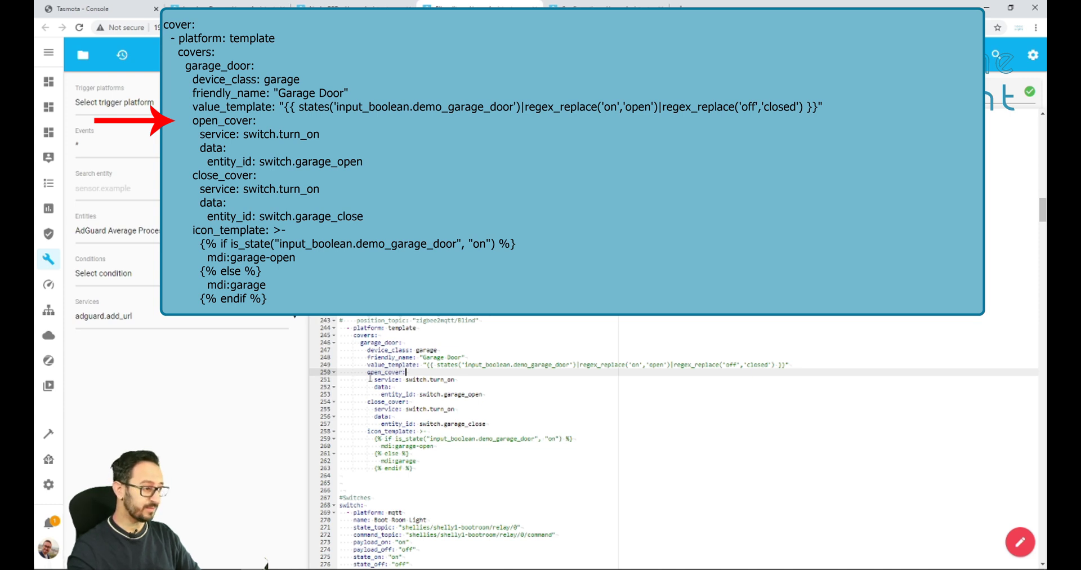
left_click_drag(373, 380, 456, 379)
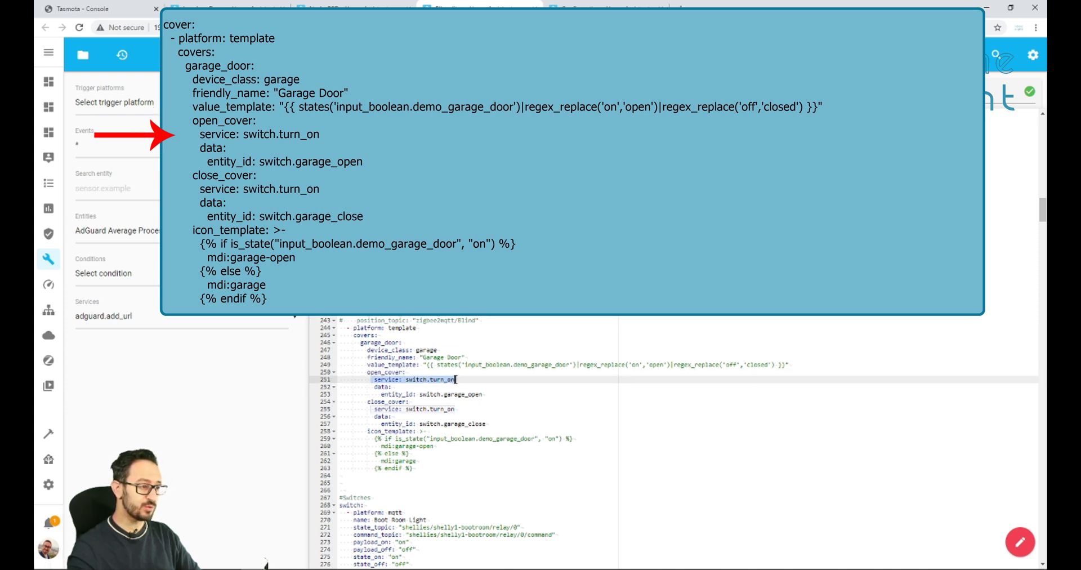
left_click(386, 395)
left_click_drag(483, 394, 421, 394)
left_click(492, 397)
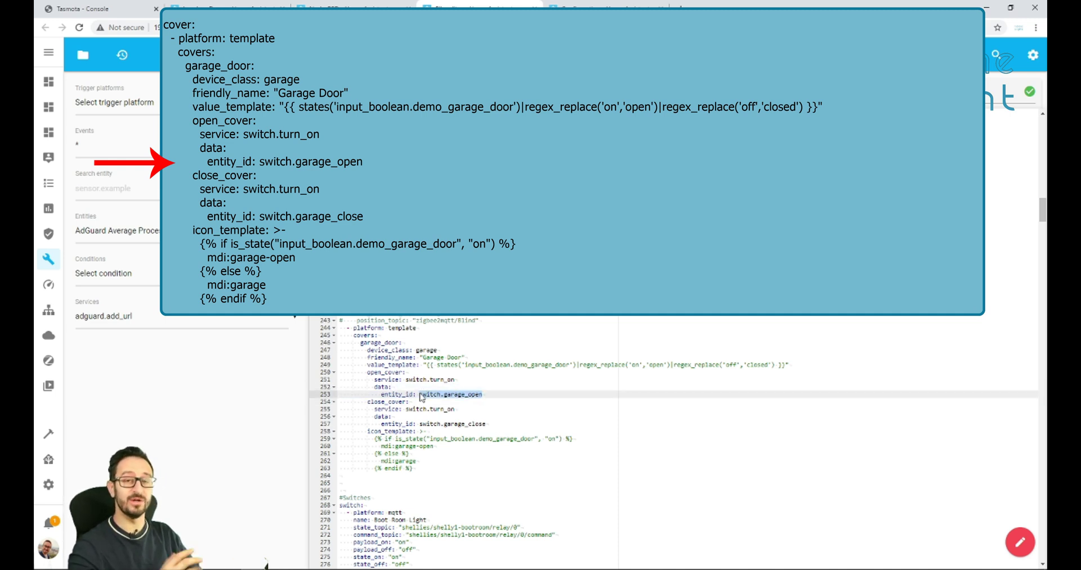
key("Down")
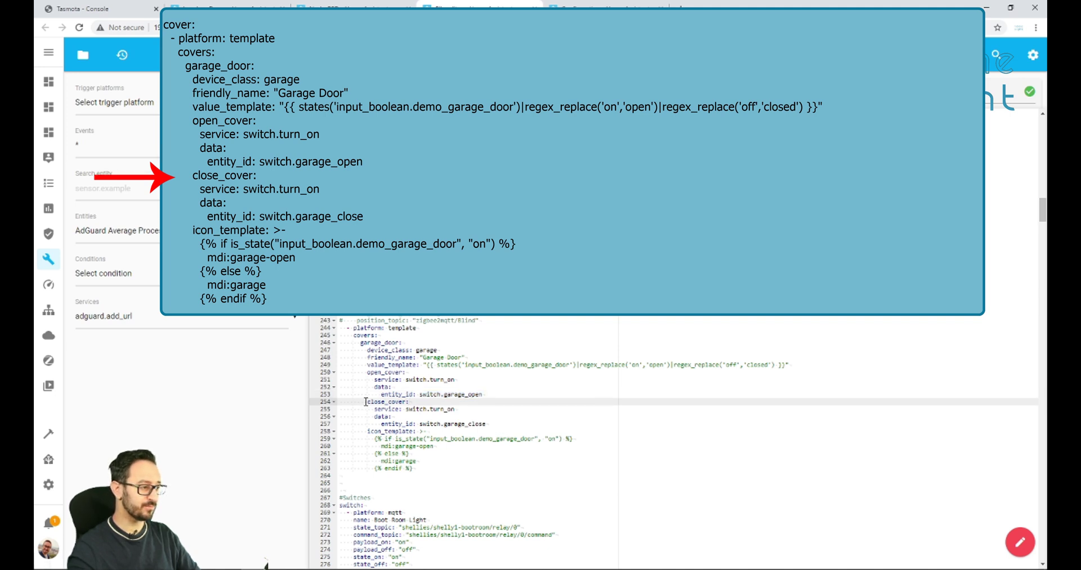
left_click_drag(367, 402, 406, 402)
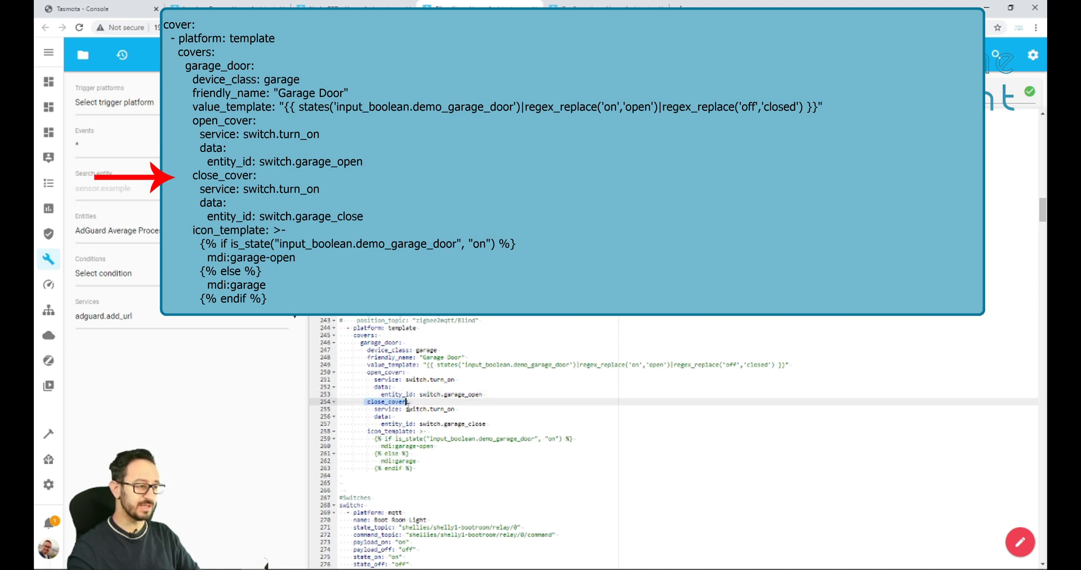
left_click(490, 424)
left_click(437, 431)
left_click_drag(365, 431, 434, 431)
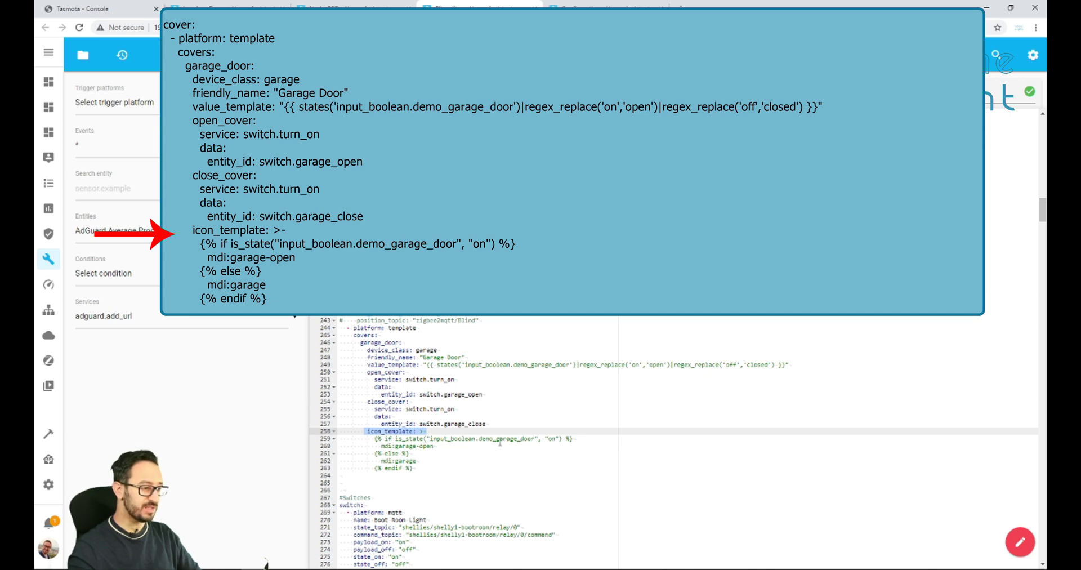
left_click_drag(430, 438, 536, 438)
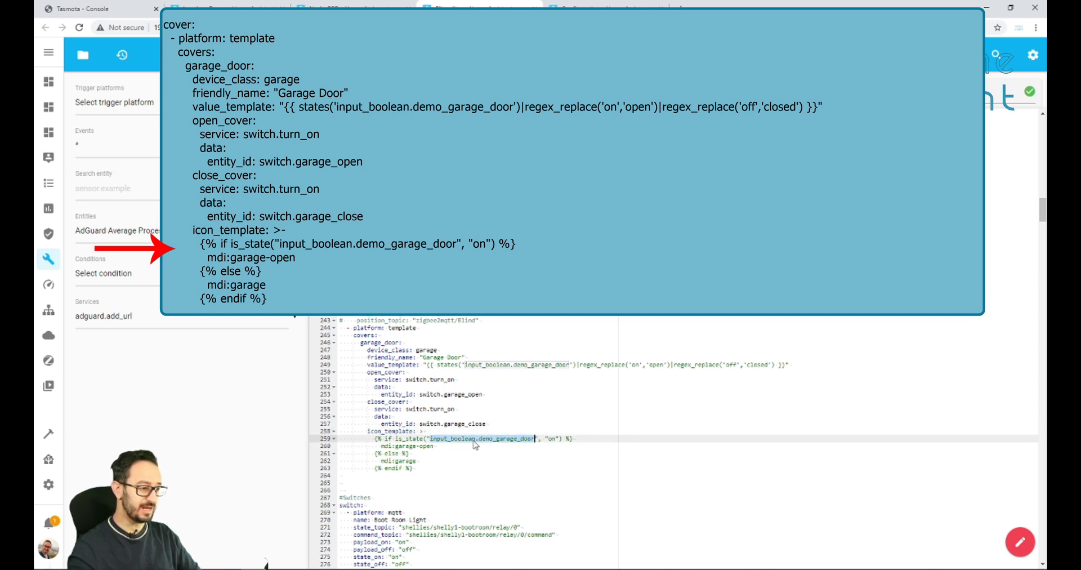
left_click(541, 438)
left_click(426, 446)
left_click_drag(434, 445, 379, 461)
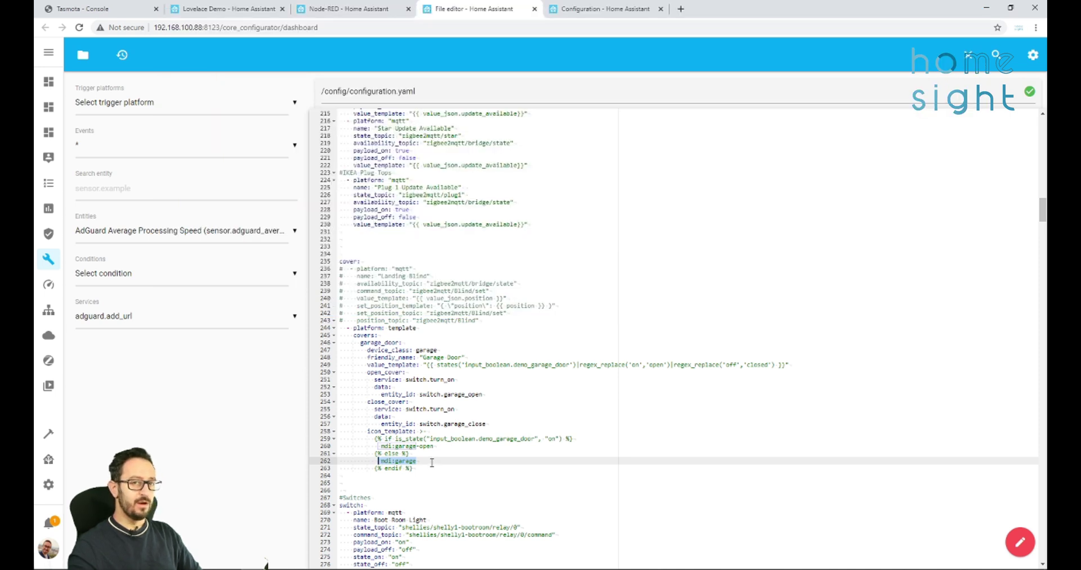
Review the garage_door cover's switch open/close actions and input_boolean.demo_garage_door state, then open Configuration
left_click(432, 462)
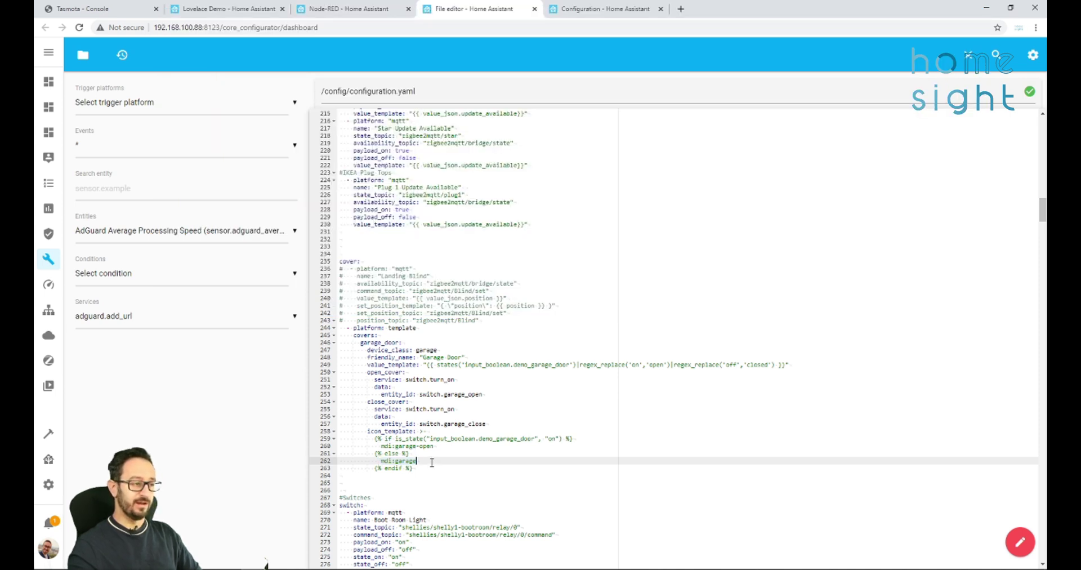
left_click(426, 468)
left_click_drag(426, 468, 302, 332)
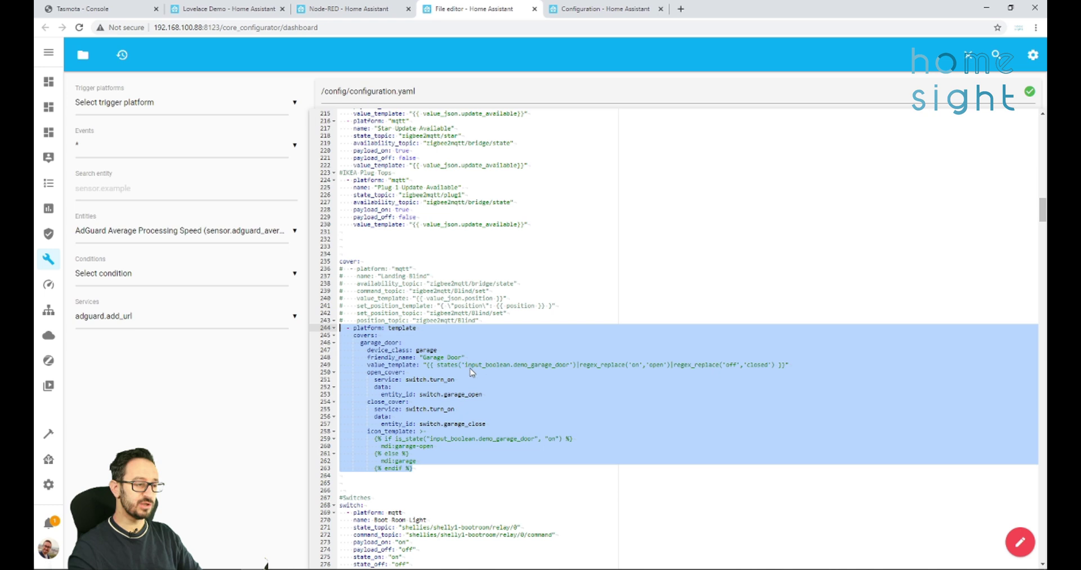
left_click(559, 375)
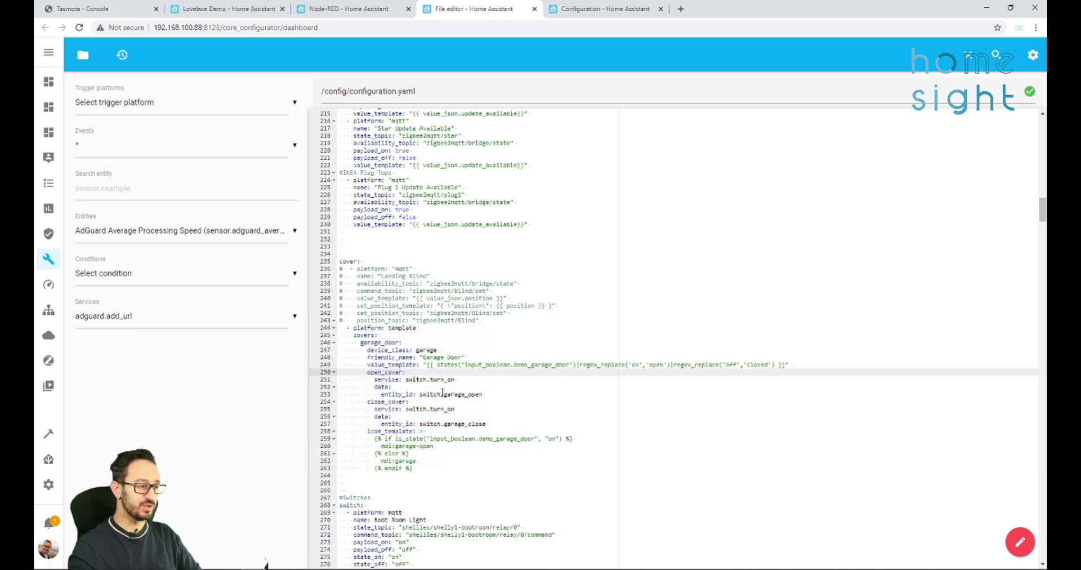
left_click_drag(485, 393, 419, 393)
left_click(489, 423)
left_click(490, 394)
left_click(496, 424)
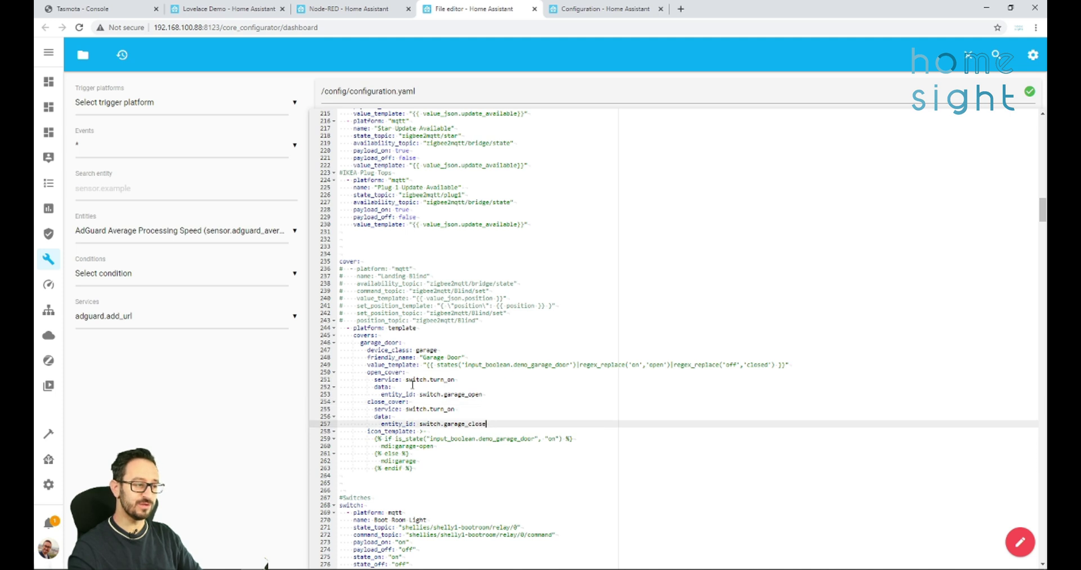
left_click_drag(465, 365, 570, 365)
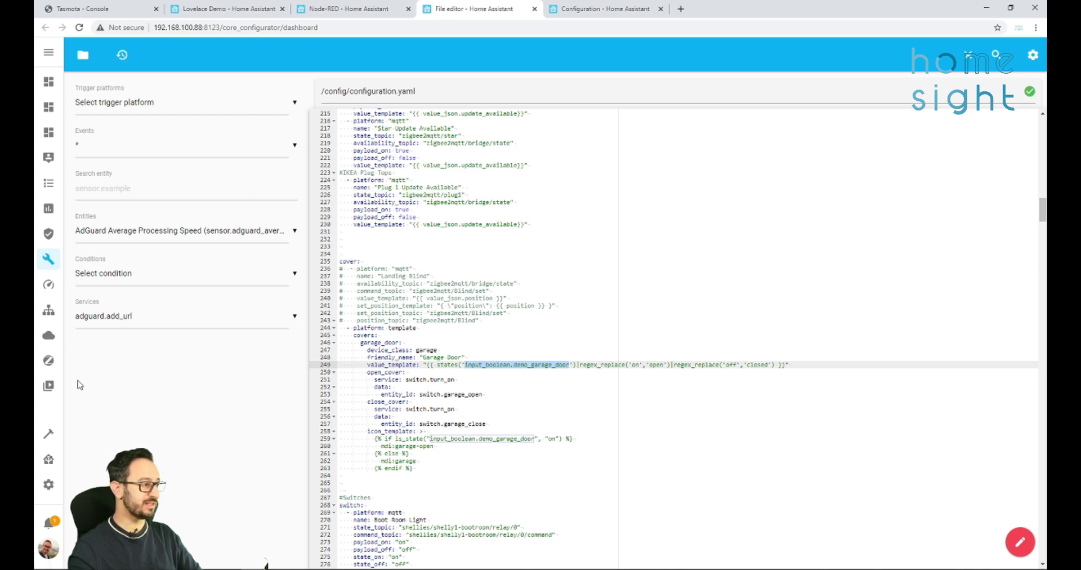
left_click(48, 484)
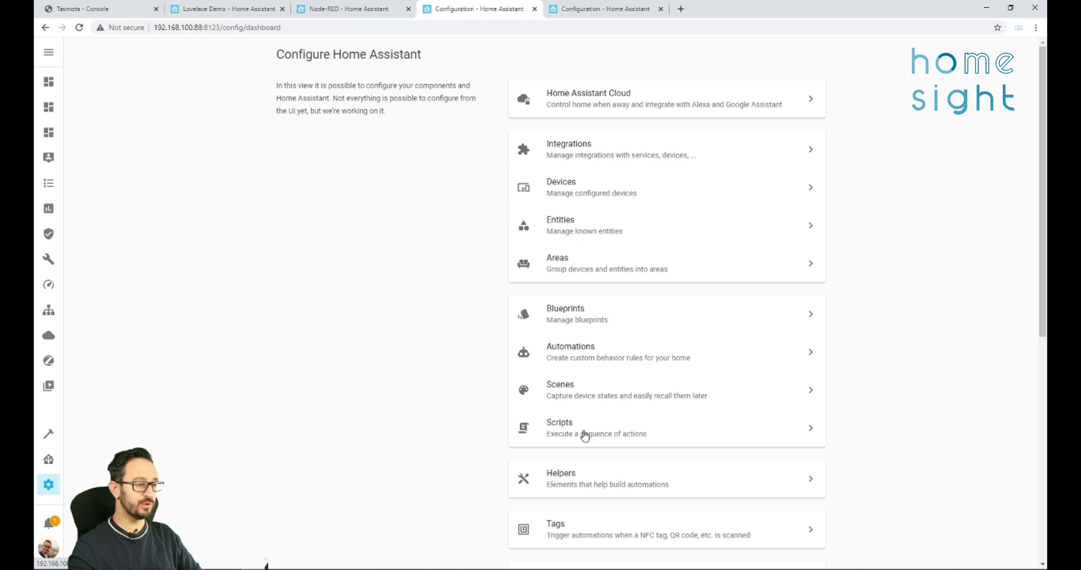
Open Server Controls and run Check Configuration on the edited configuration
scroll(586, 430, "down", 4)
scroll(591, 428, "down", 3)
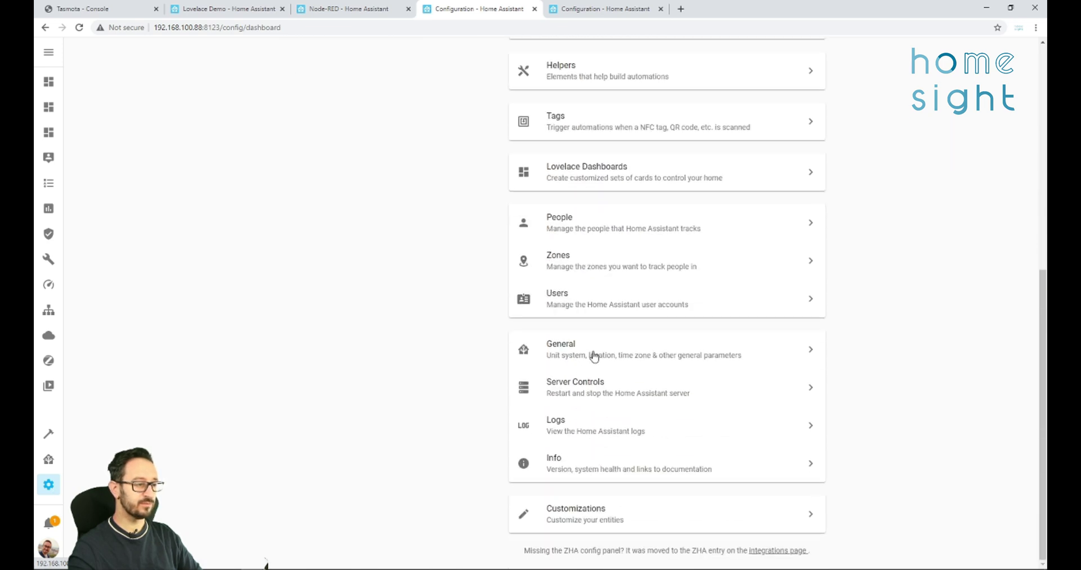
left_click(585, 395)
left_click(665, 210)
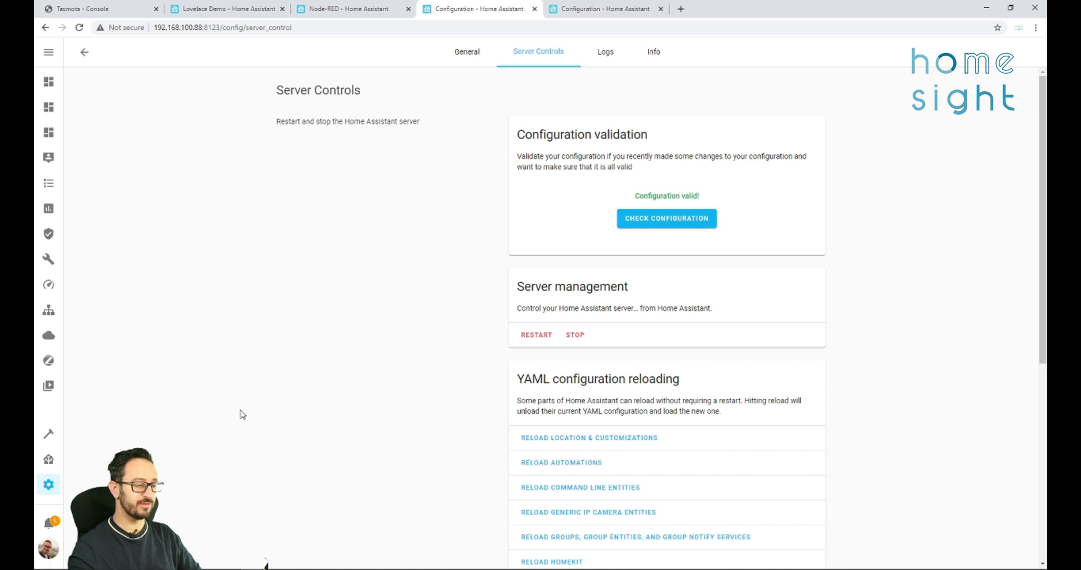
Search the page for 'cover', close the find bar, and return to the Lovelace Demo dashboard
scroll(241, 408, "down", 6)
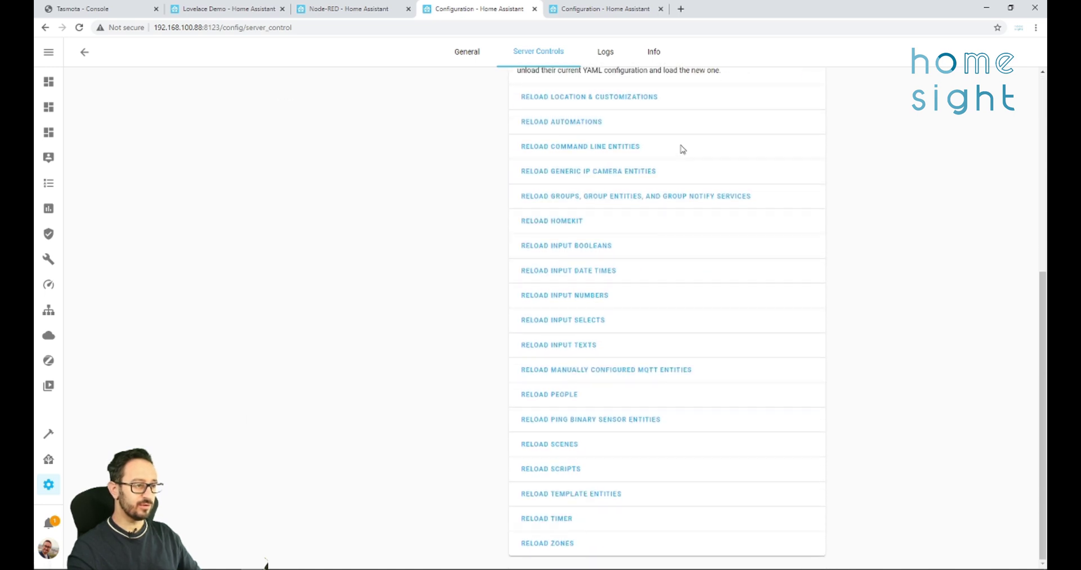
key("ctrl+f")
type("cover")
double_click(844, 50)
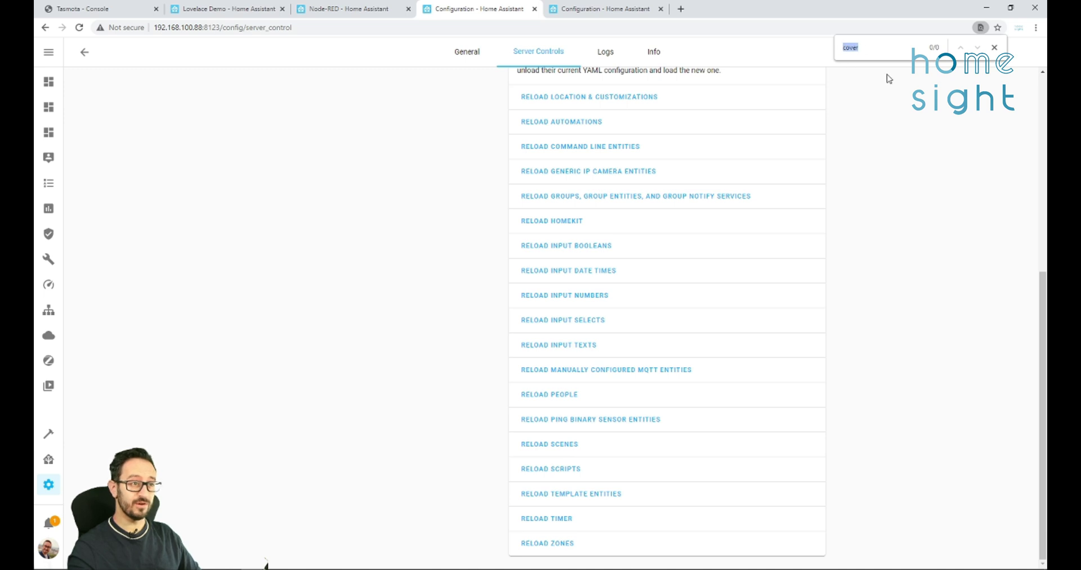
left_click(995, 49)
scroll(924, 232, "up", 6)
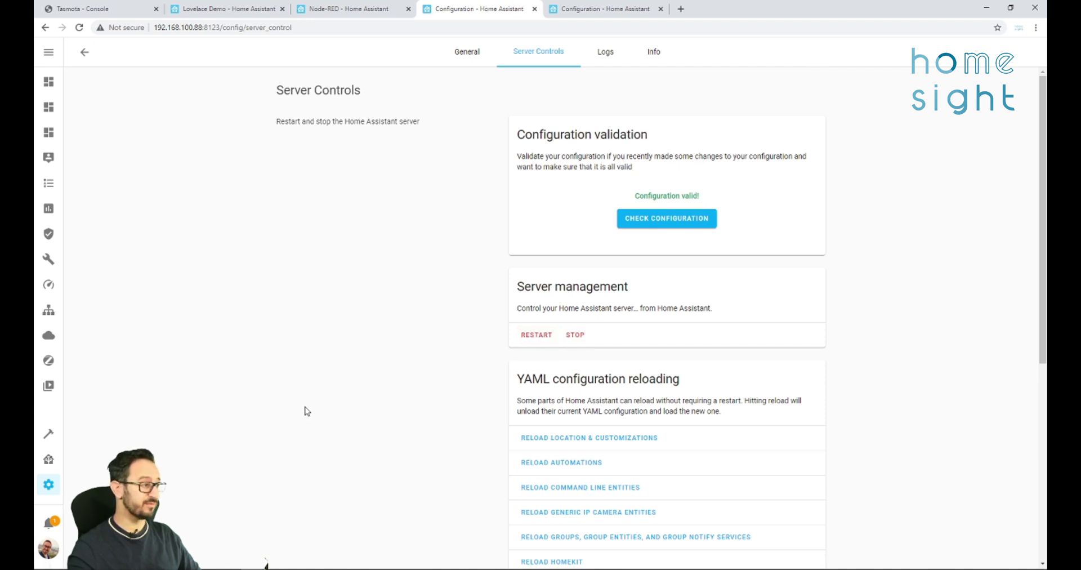
left_click(220, 8)
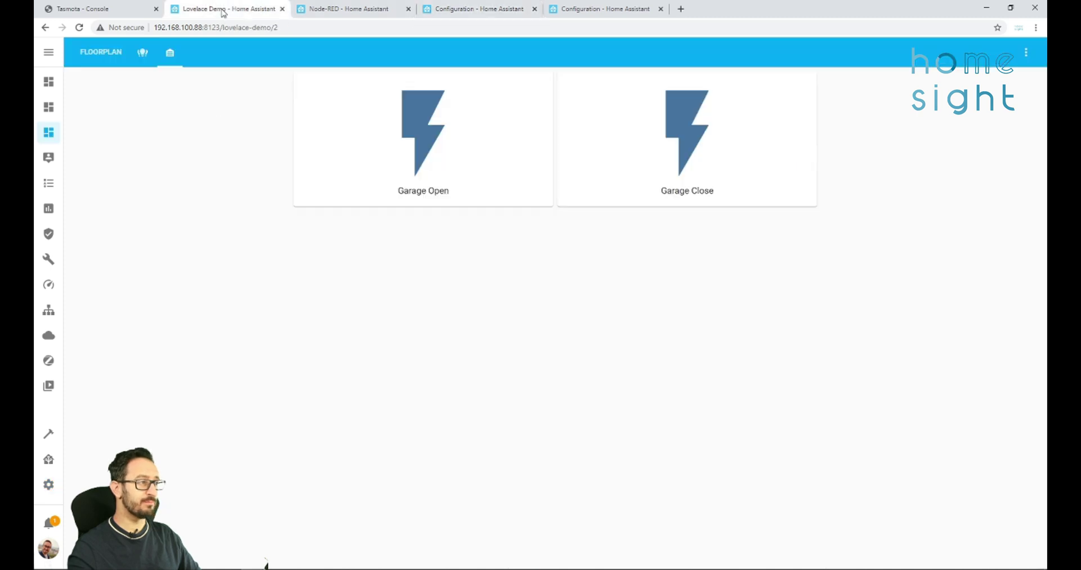
Enter dashboard edit mode and add a Button card for cover.garage_door with Show State enabled
left_click(1025, 52)
left_click(1008, 81)
left_click(1011, 282)
left_click(563, 232)
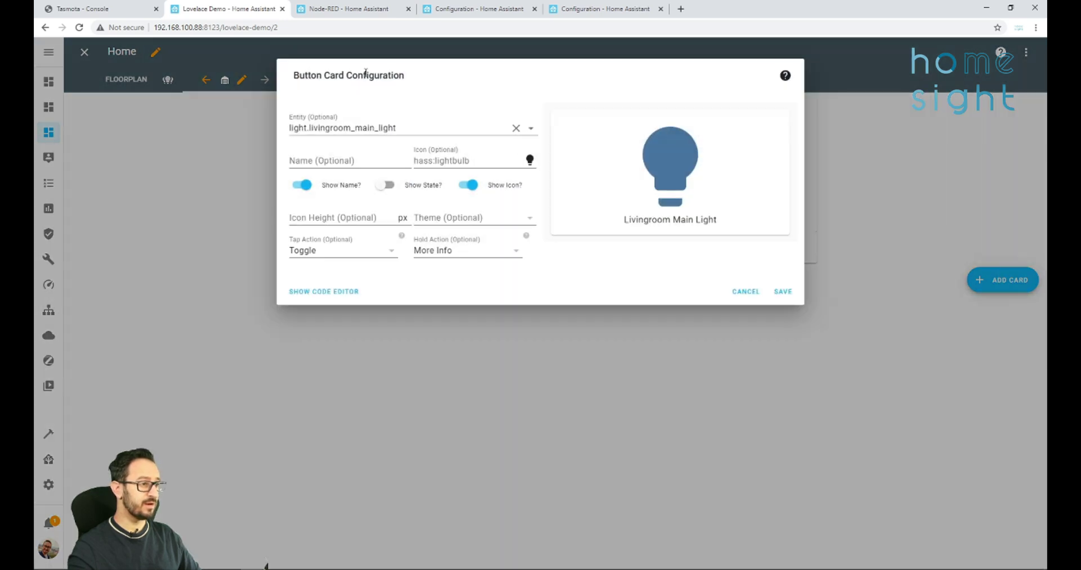
left_click_drag(413, 125, 154, 111)
type("garage_door")
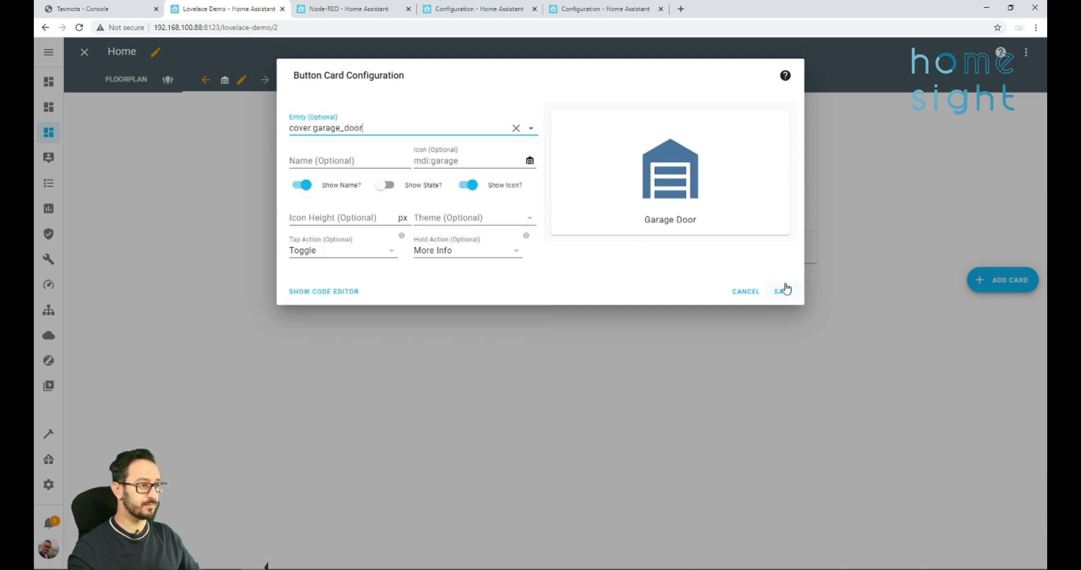
left_click(385, 185)
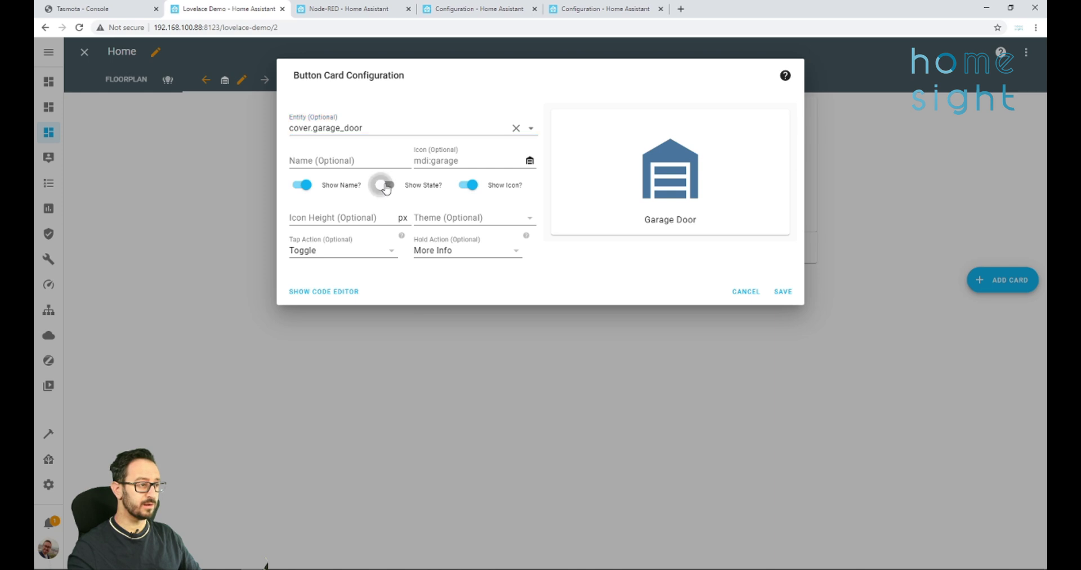
left_click(783, 292)
Add a second Button card for the input_boolean.demo_garage_door entity
left_click(990, 294)
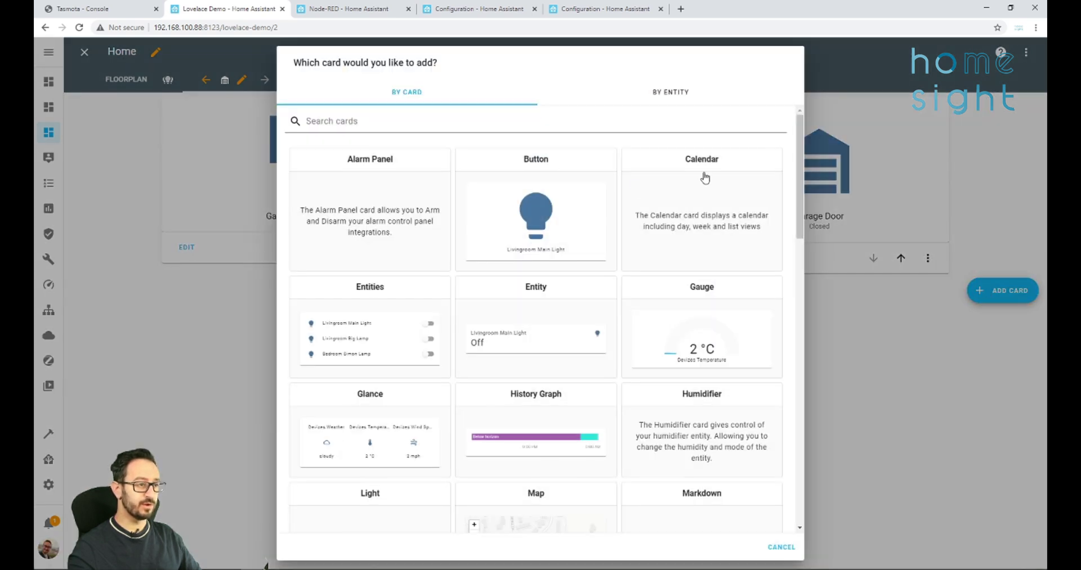
left_click(552, 231)
triple_click(462, 133)
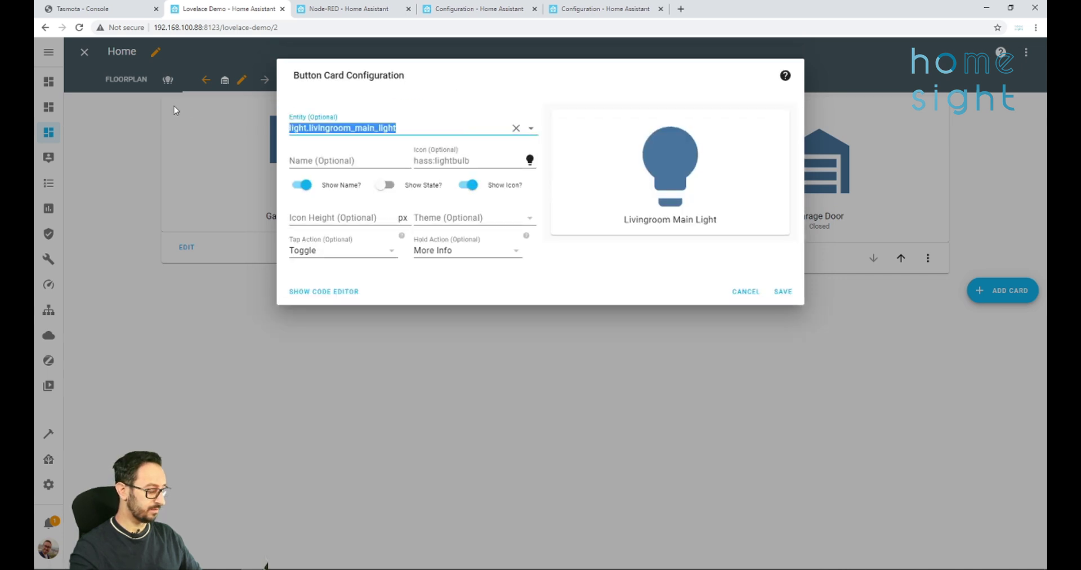
type("gar")
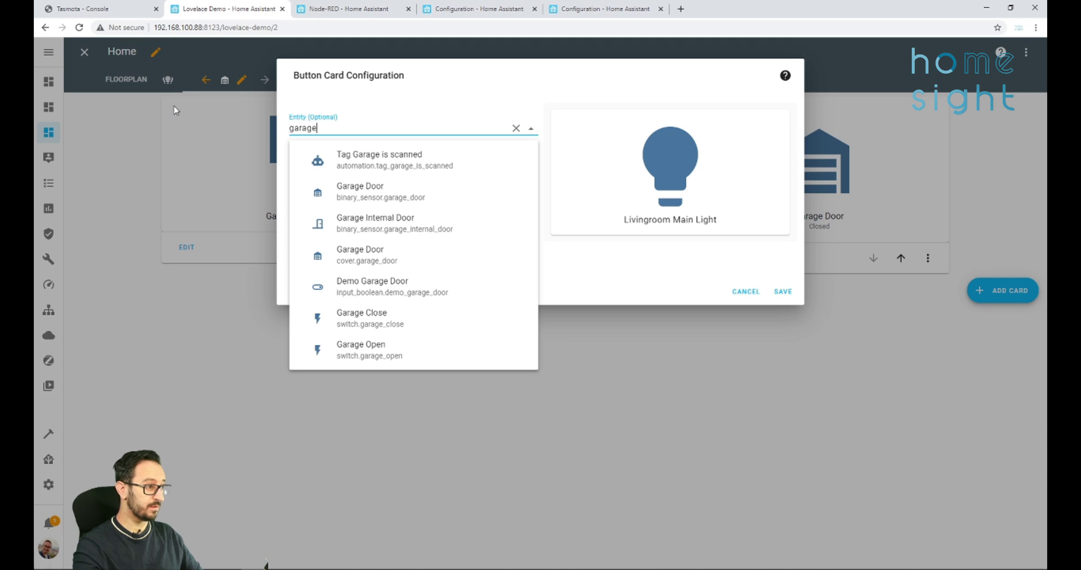
type("age")
left_click(411, 288)
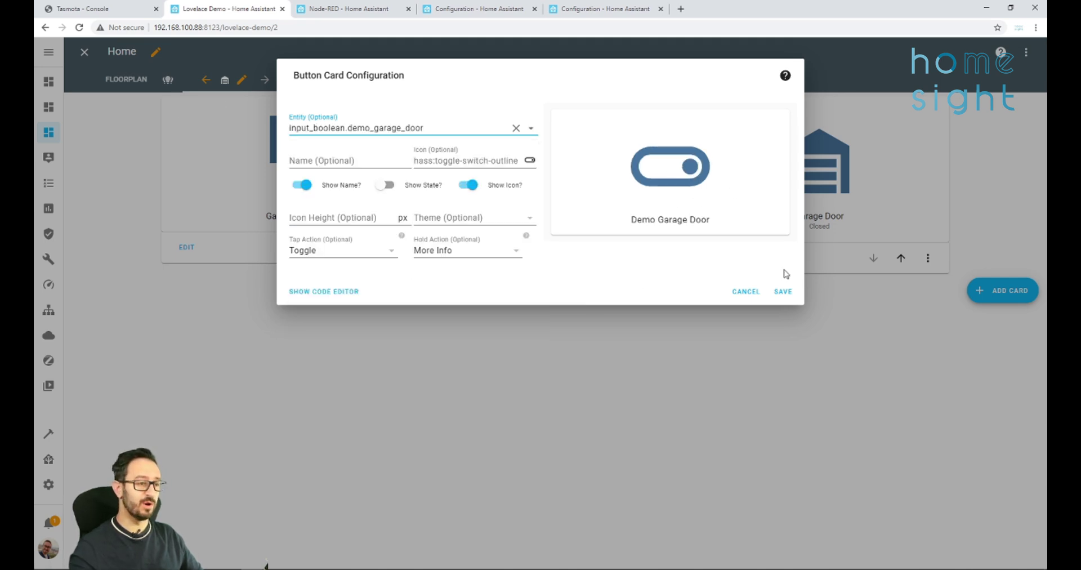
left_click(783, 291)
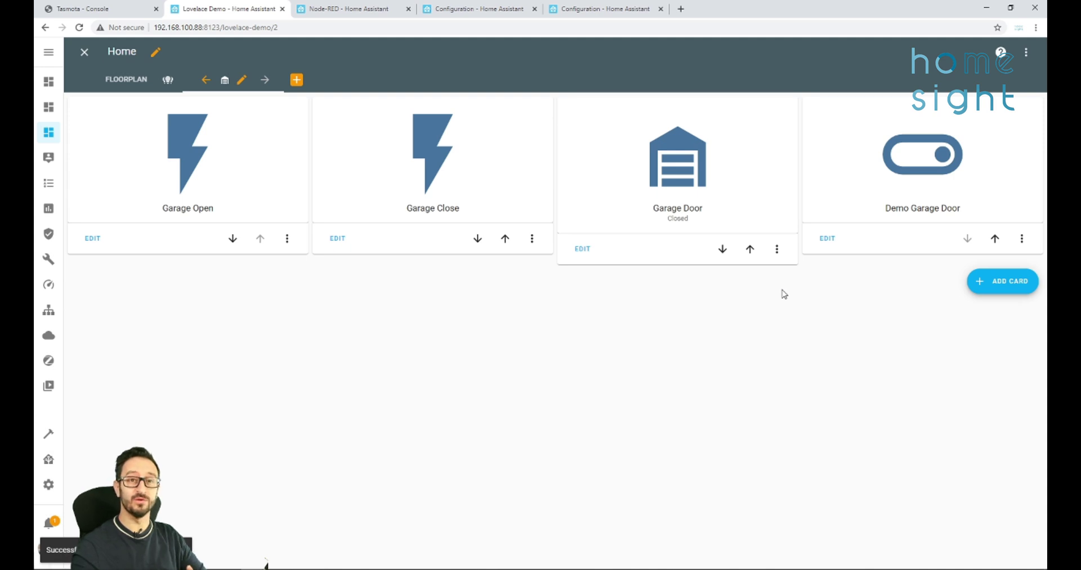
Exit edit mode and trigger the Garage Open and Garage Close relays
left_click(84, 52)
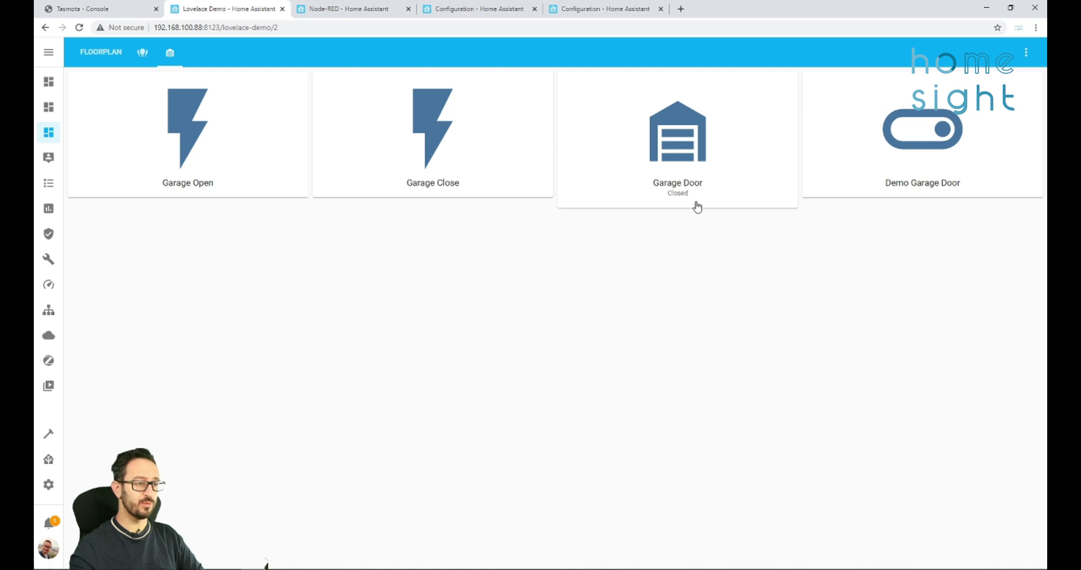
left_click(200, 179)
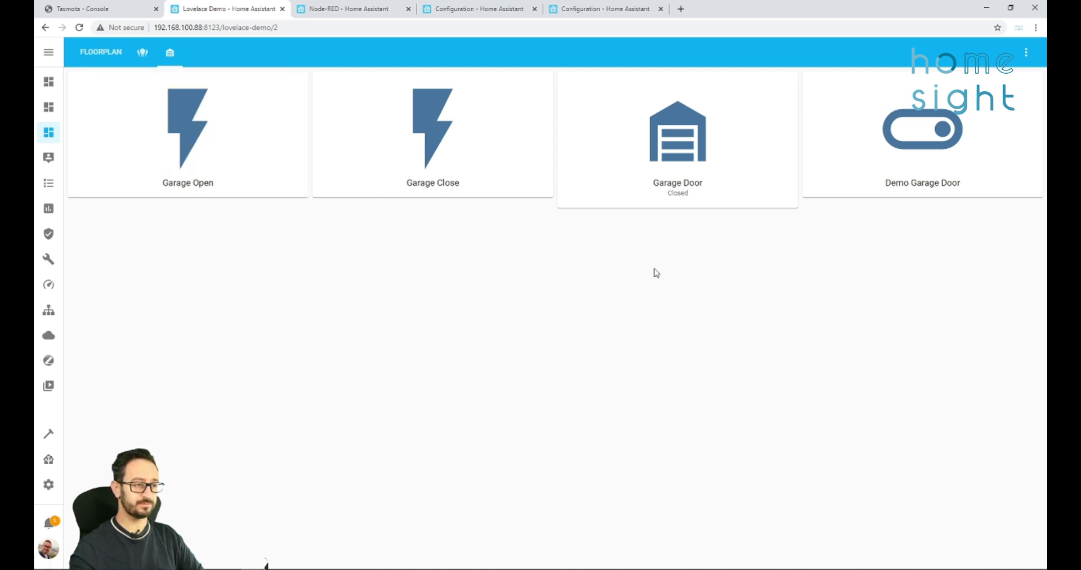
left_click(394, 145)
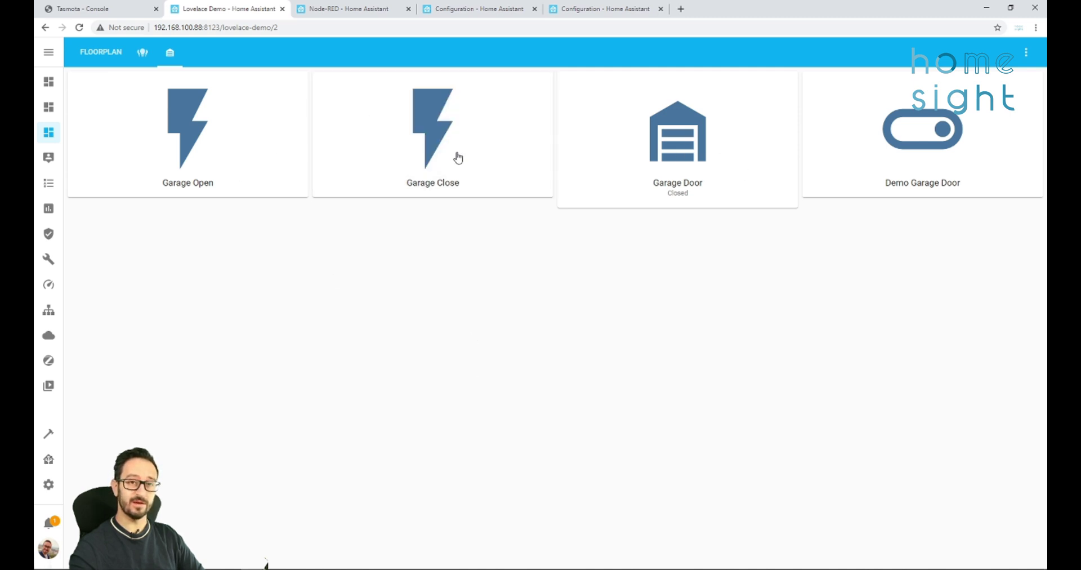
Use the Garage Door and Demo Garage Door cards to switch the cover between Open and Closed
left_click(688, 136)
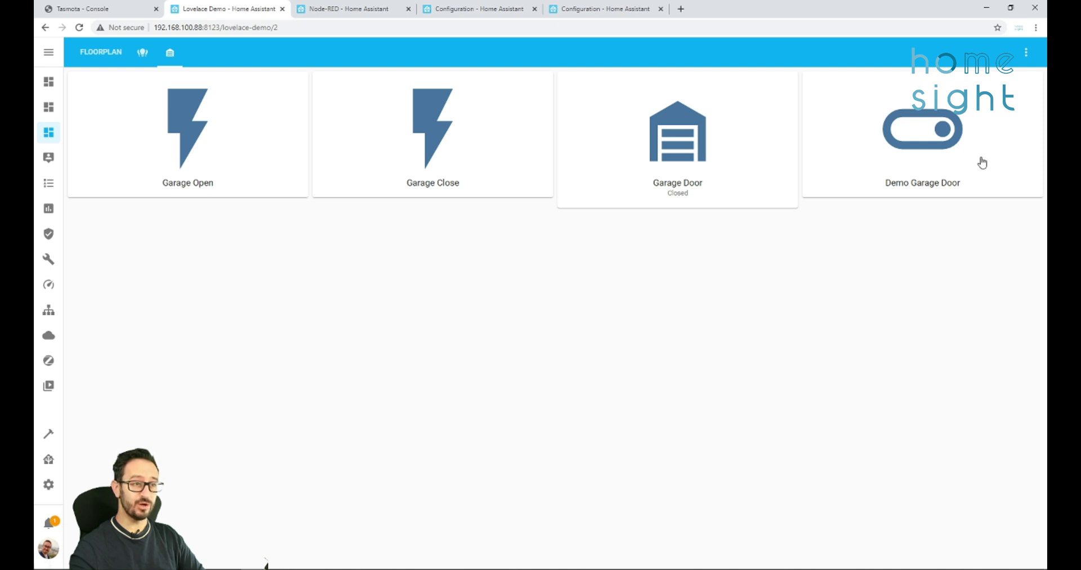
left_click(905, 138)
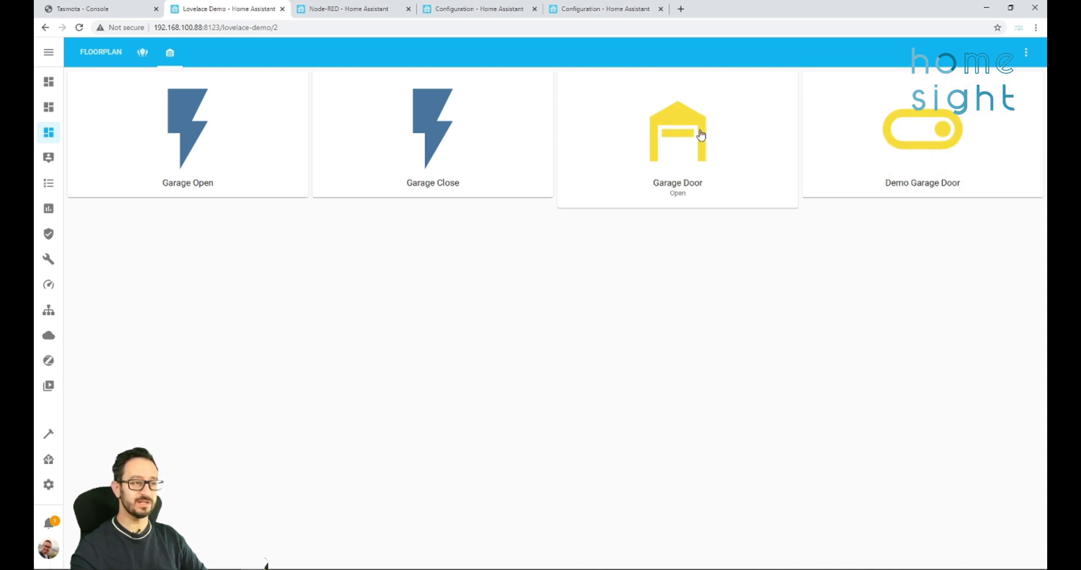
left_click(682, 138)
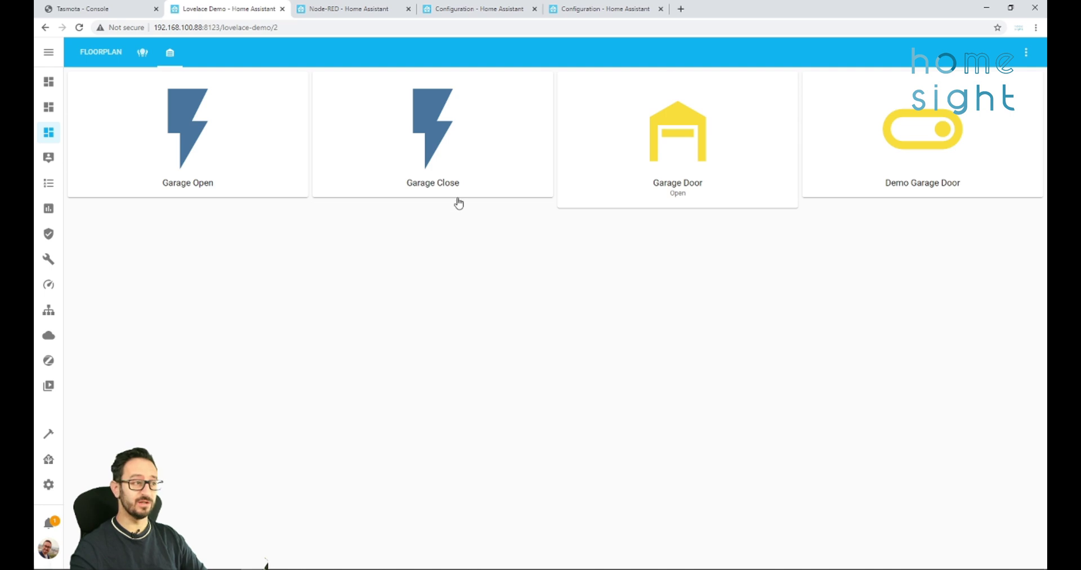
left_click(959, 162)
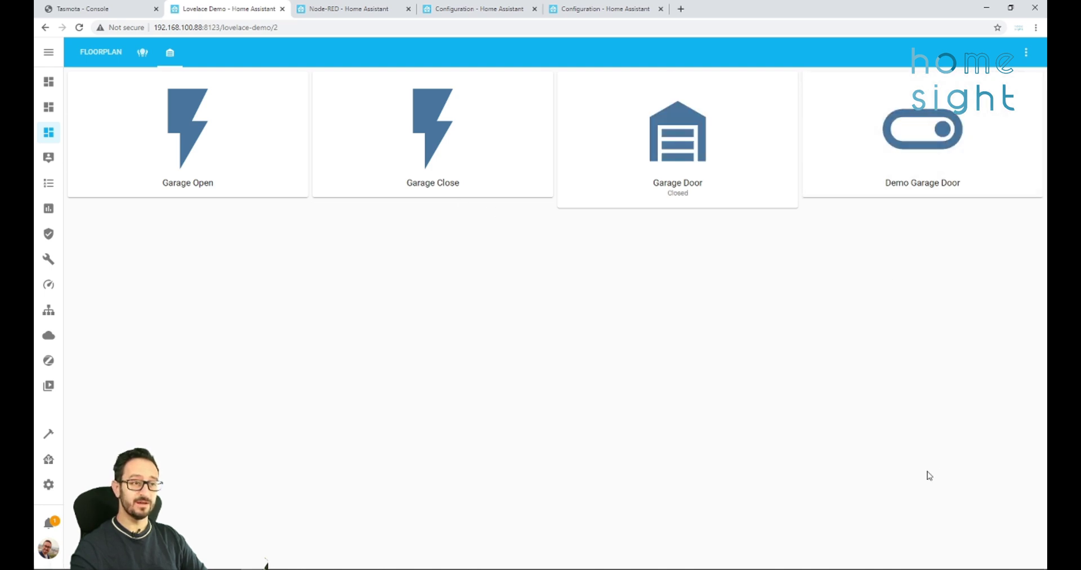